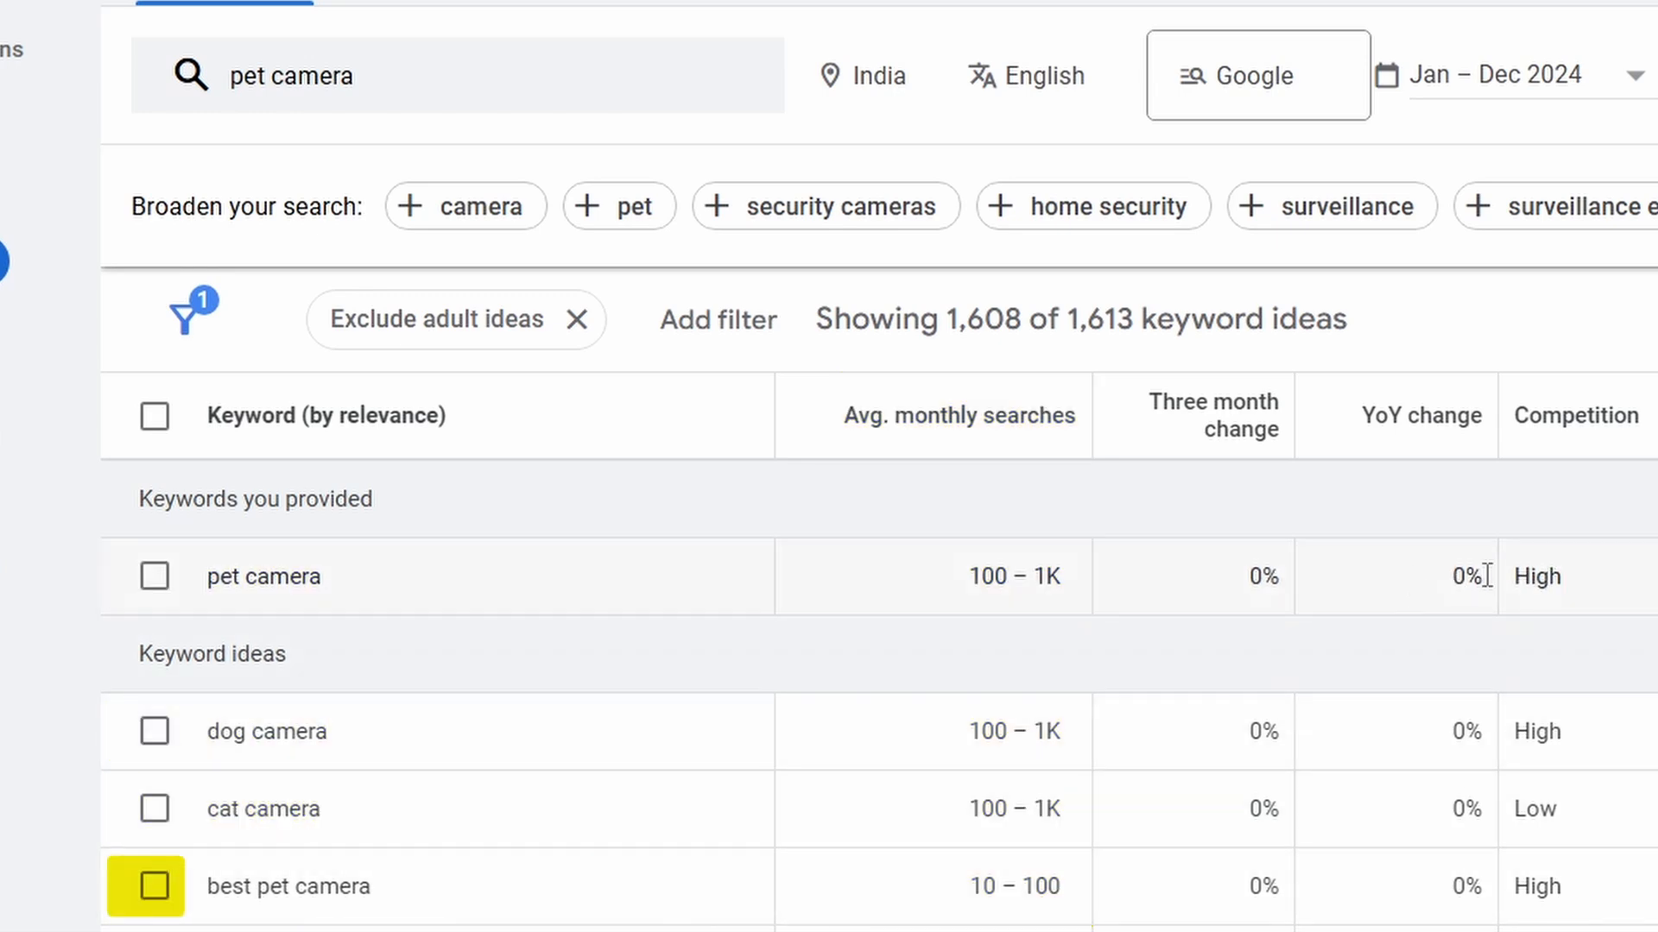
# Step: Review the keyword ideas for "pet camera", comparing their average monthly searches and competition
pyautogui.scroll(-5, 1573, 607)
pyautogui.scroll(-8, 1613, 574)
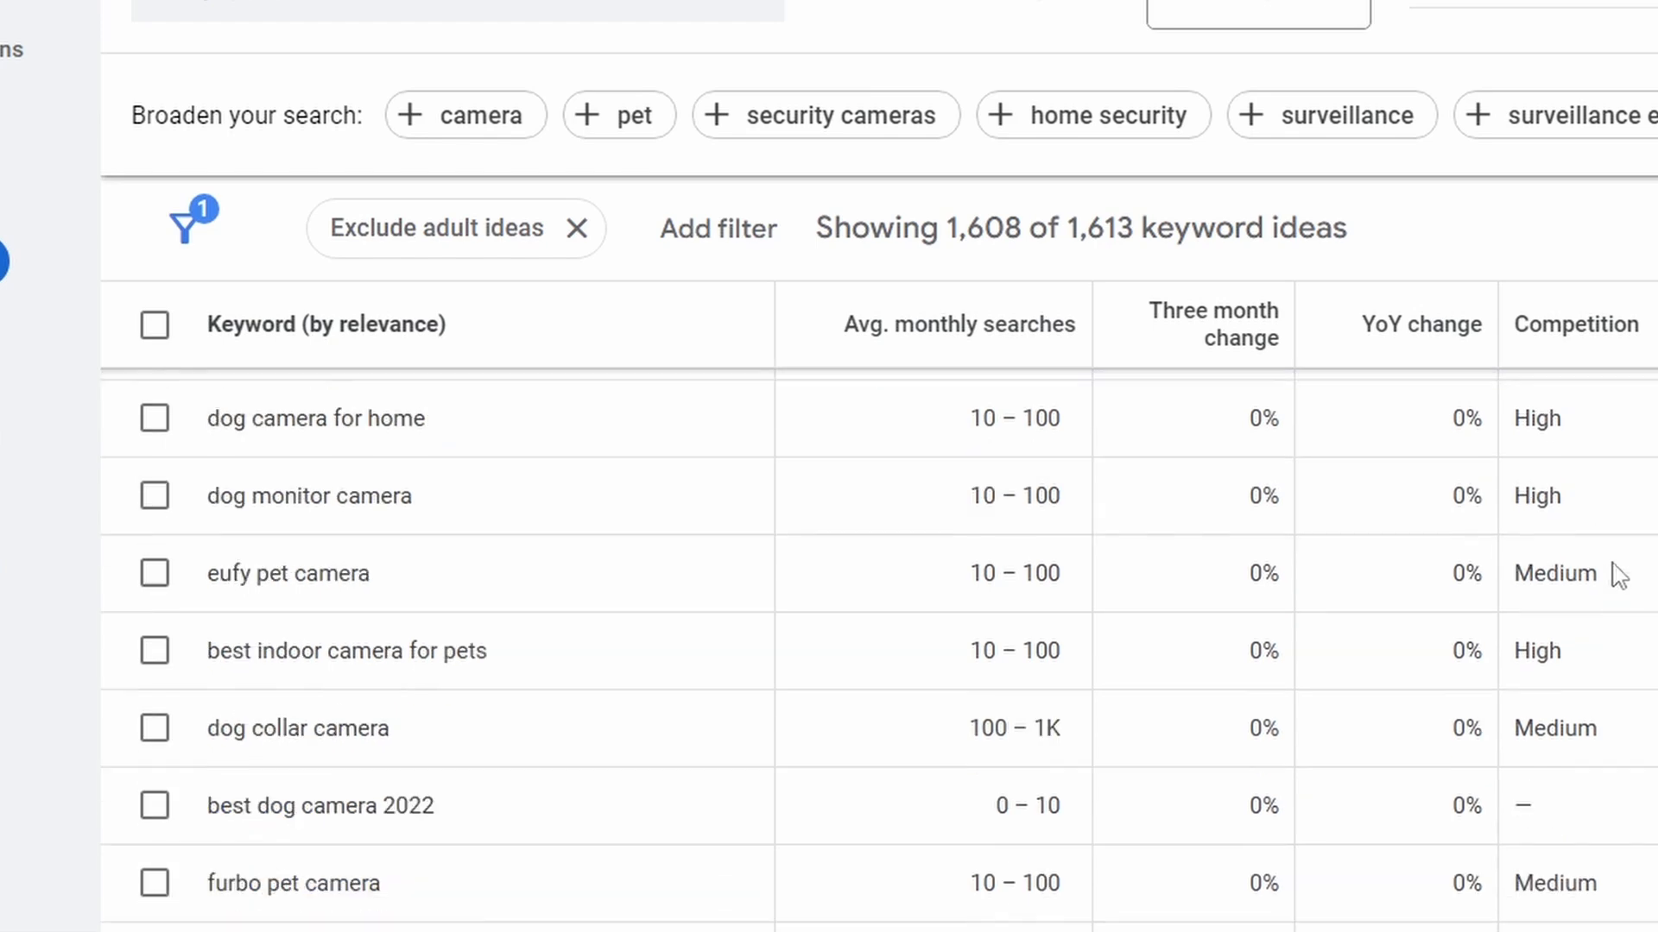
pyautogui.scroll(-2, 1603, 570)
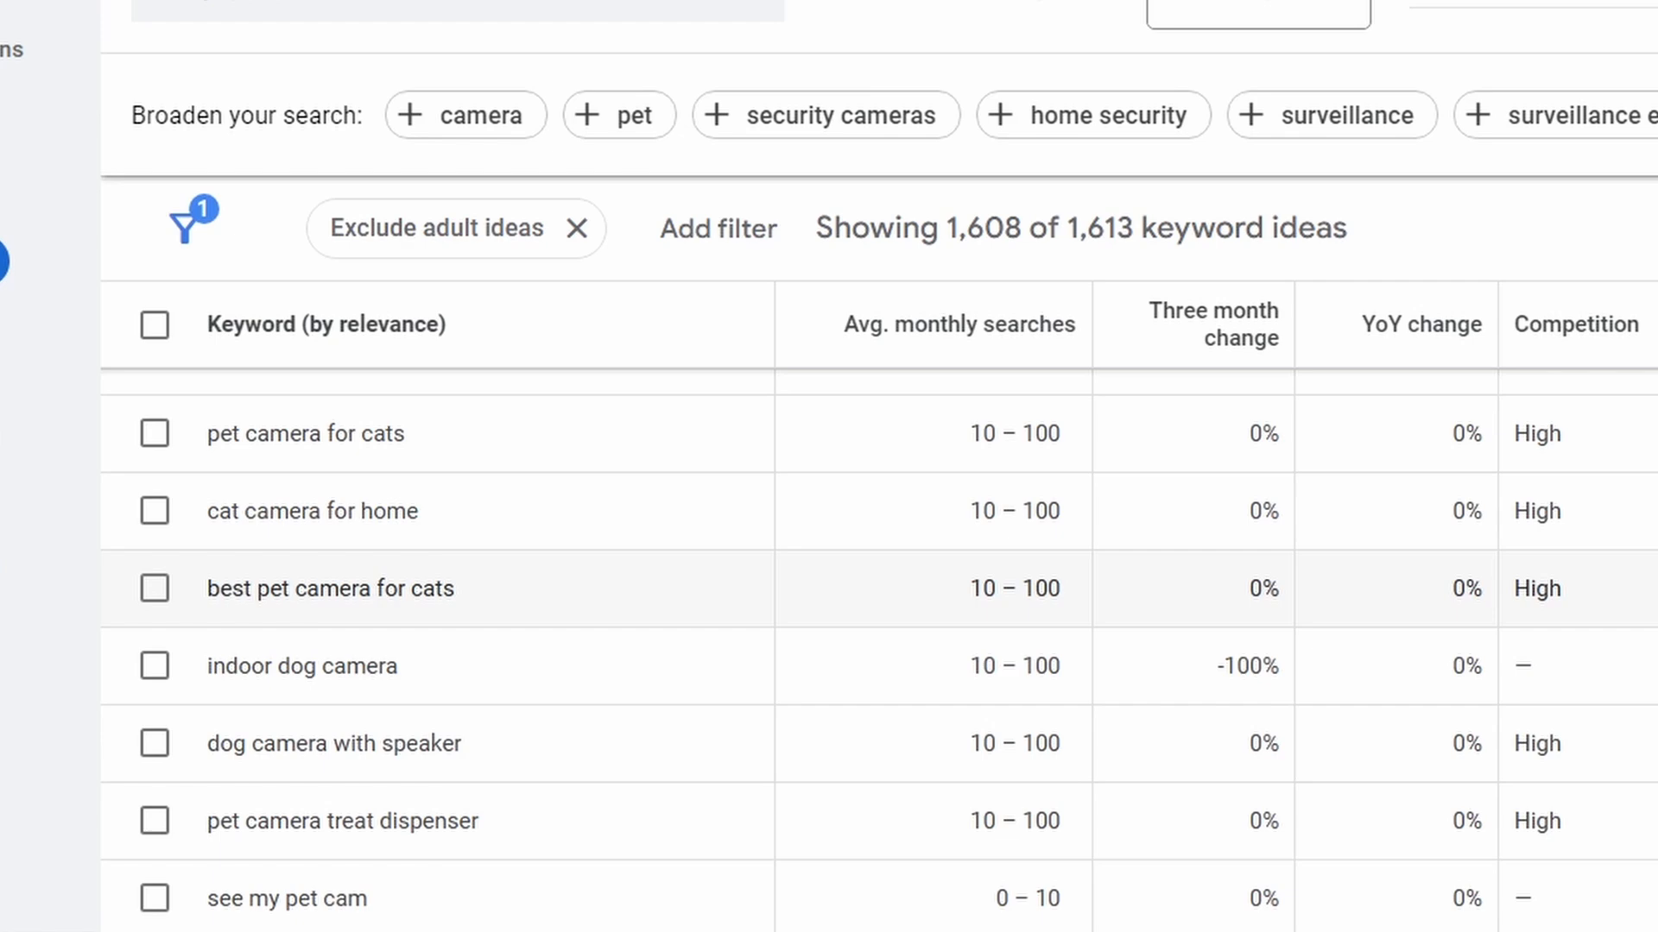
# Step: Switch to the Shopify product page, retitle the product "Smart Indoor Pet Camera: Dog & Cat Monitor with Night Vision", and check the keyword note
pyautogui.hotkey('alt', 'Tab')
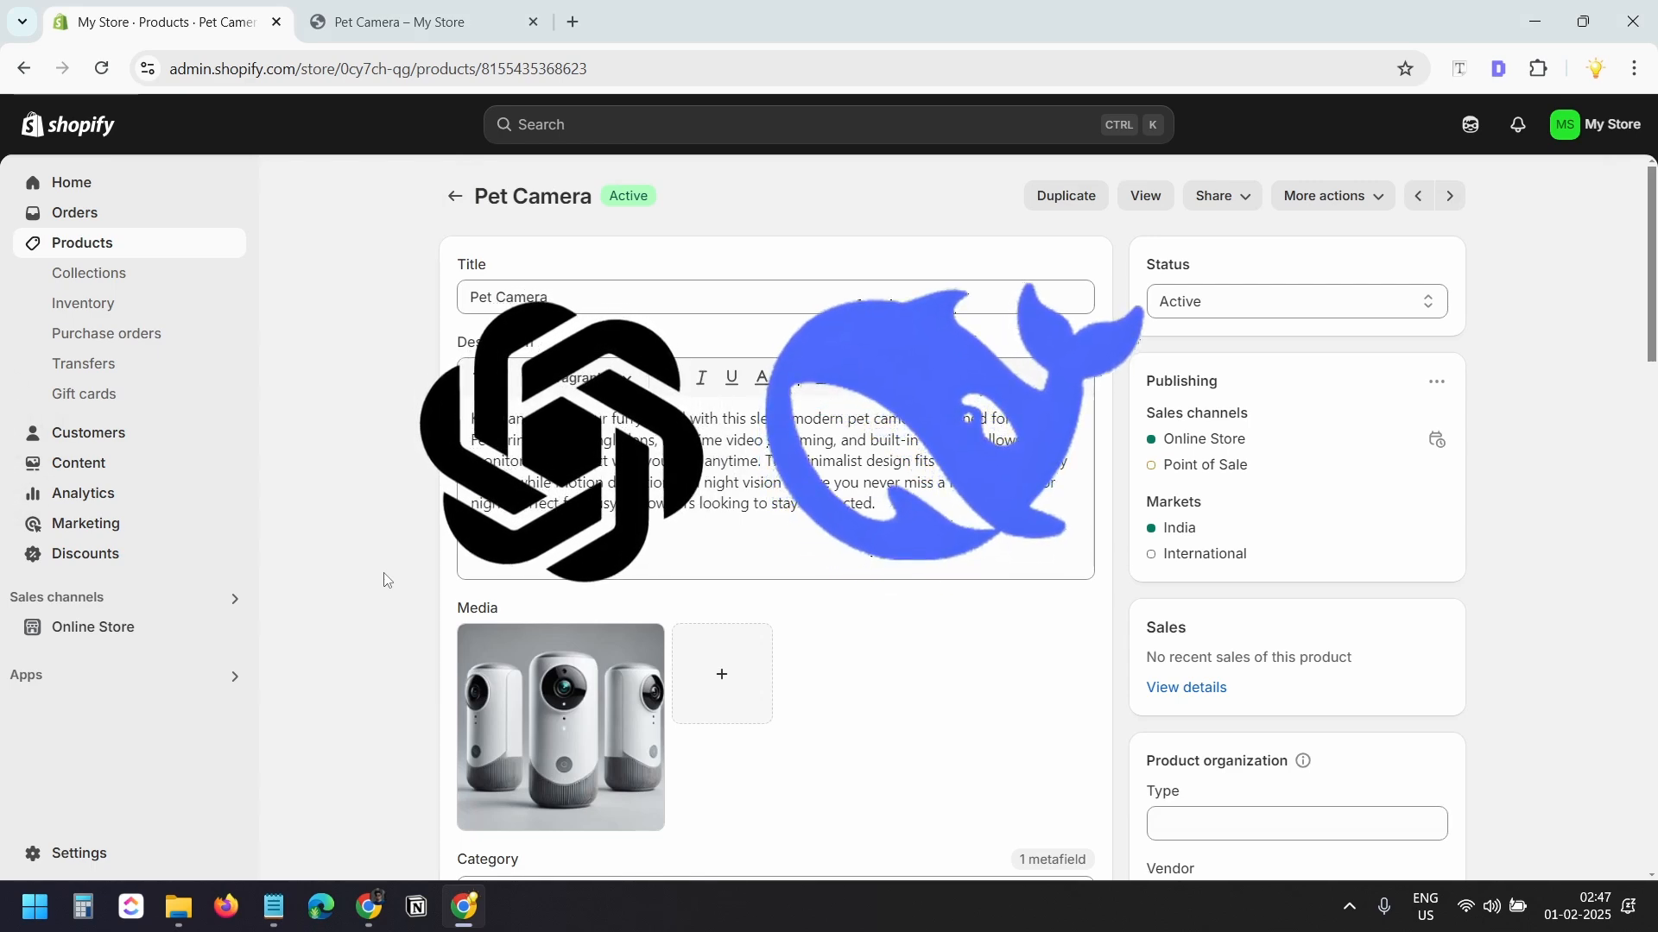
pyautogui.moveTo(552, 297); pyautogui.dragTo(466, 297)
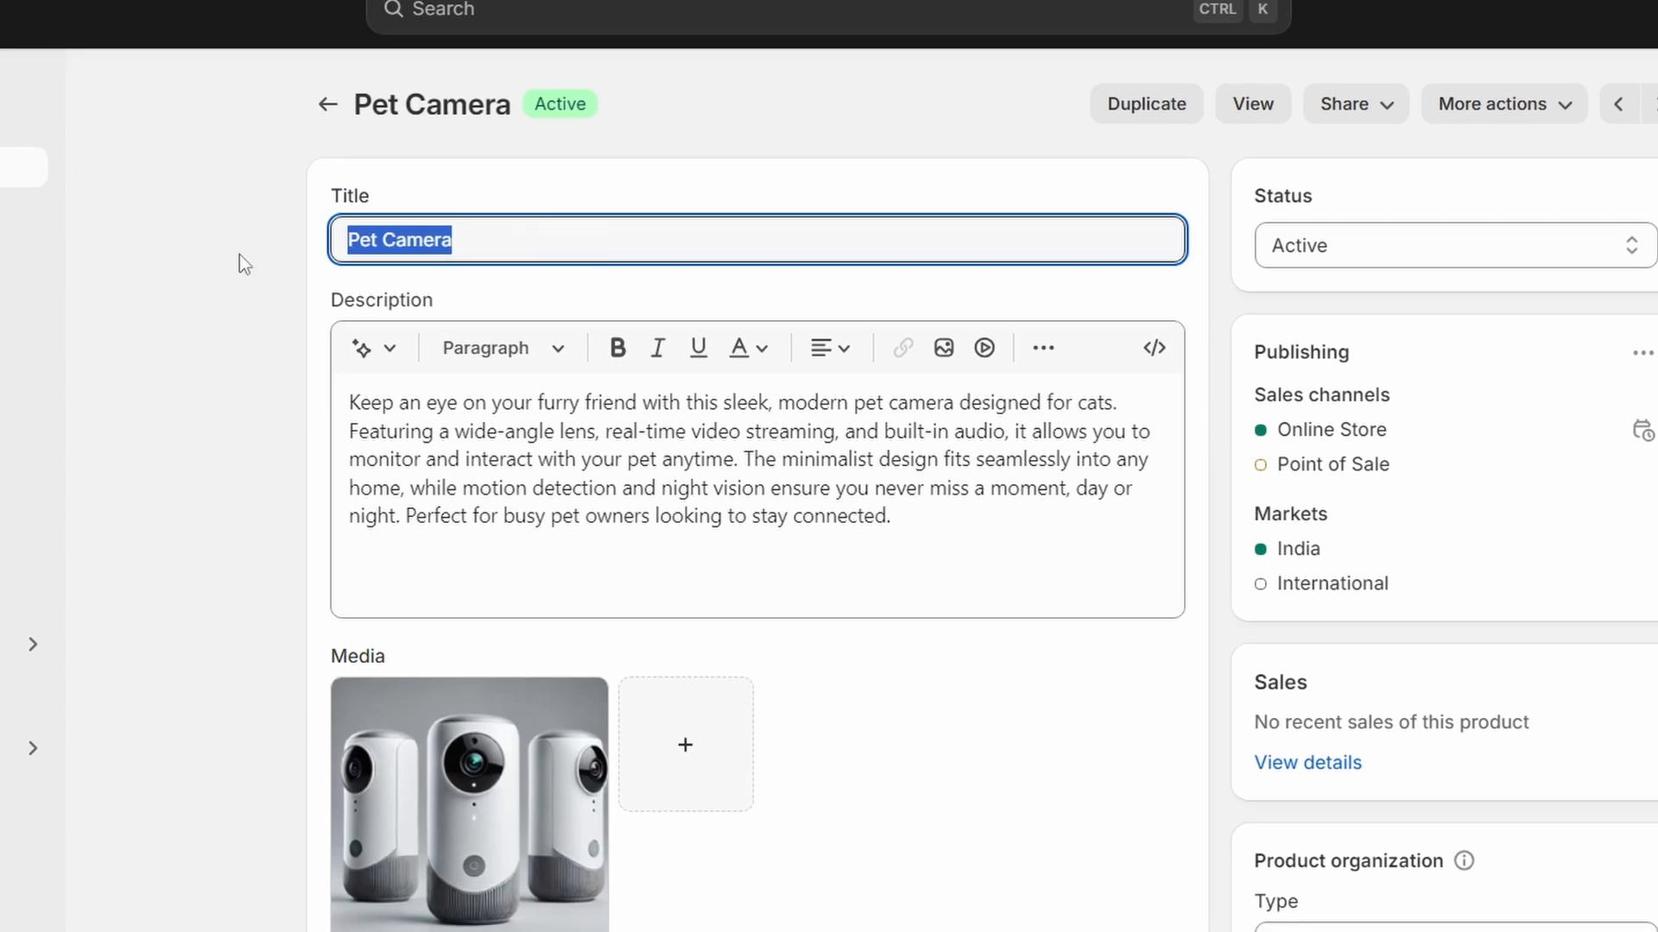
pyautogui.write('Smart Indoor Pet Camera: Dog & Cat Monitor with Night Vision')
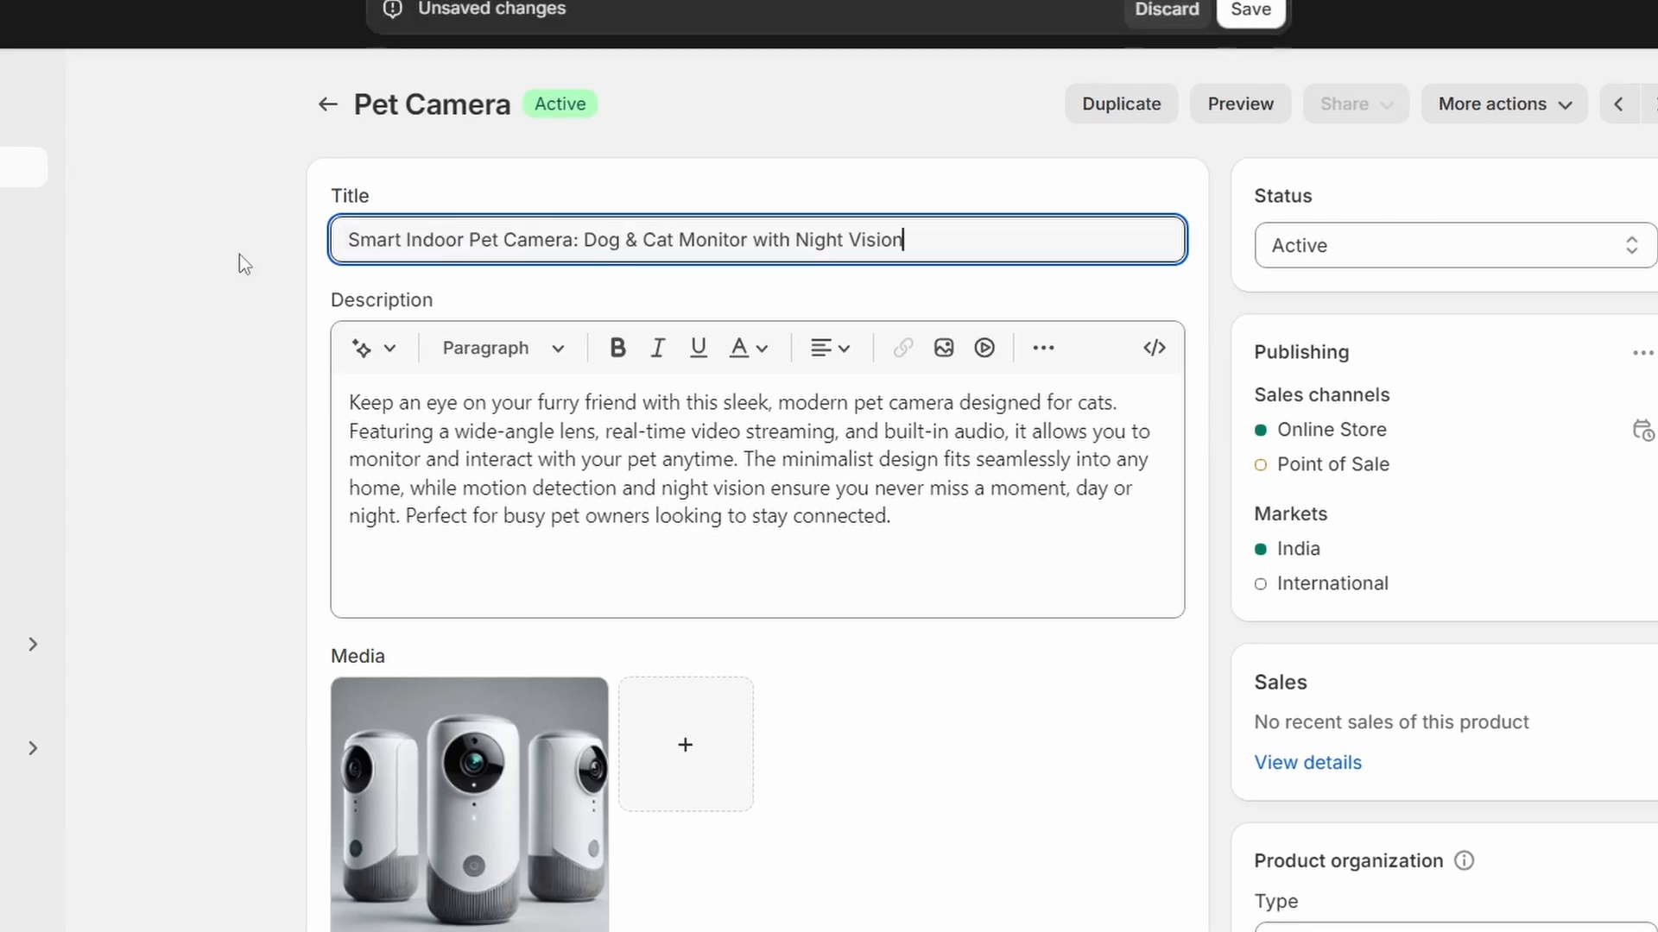
pyautogui.hotkey('alt', 'Tab')
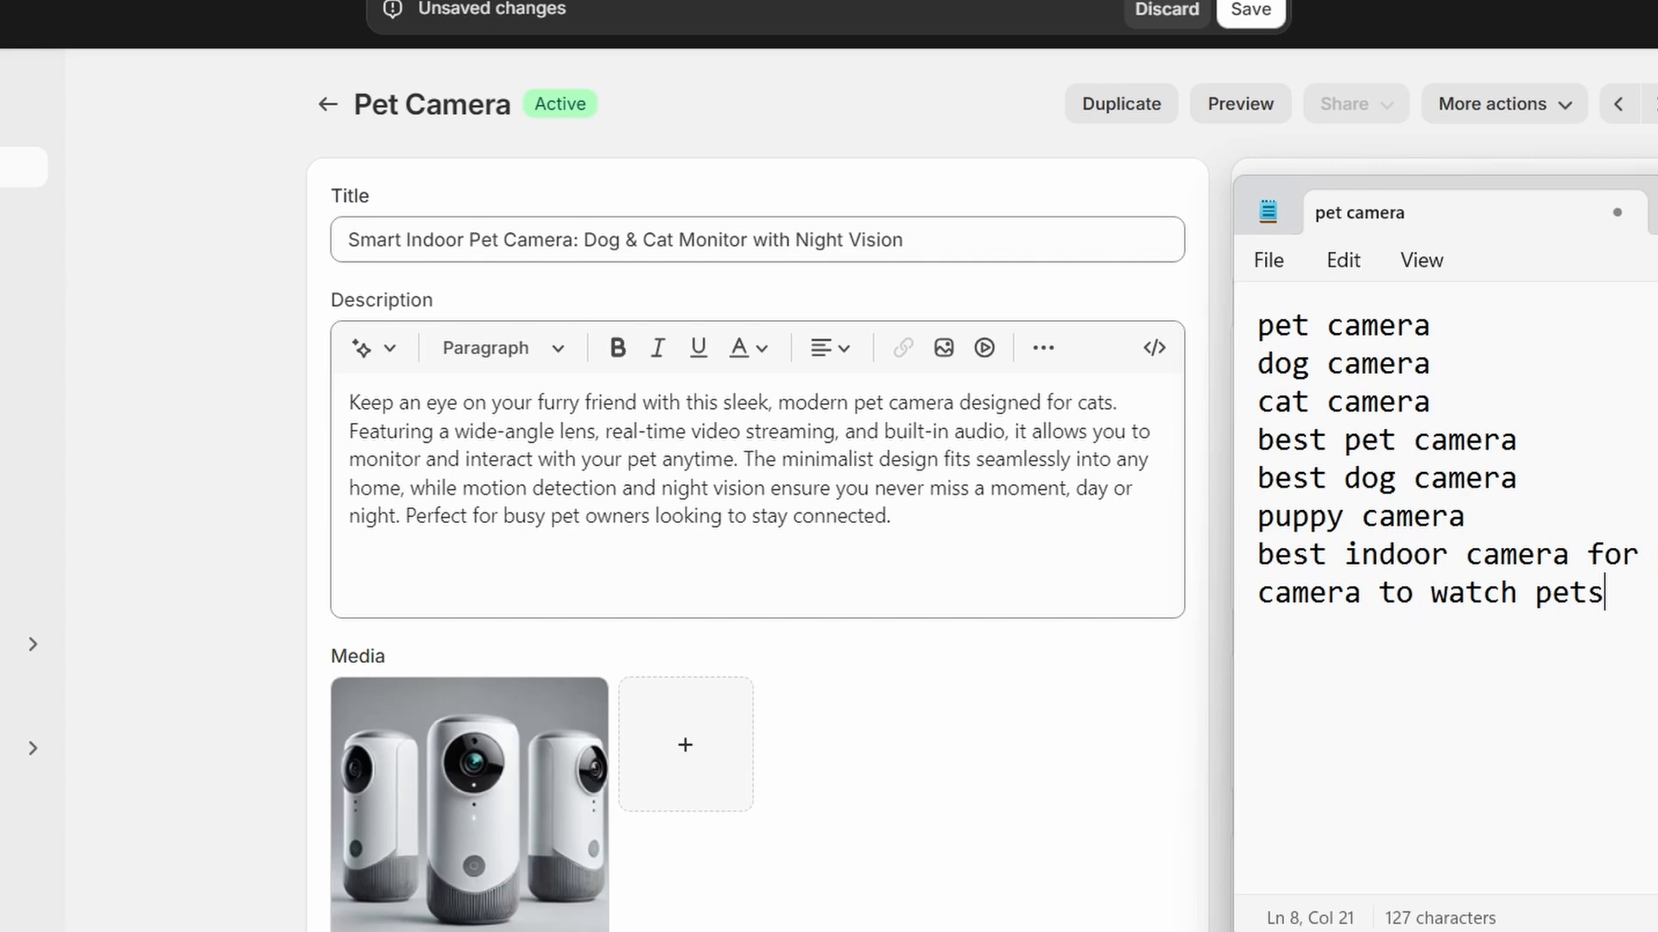
pyautogui.hotkey('alt', 'Tab')
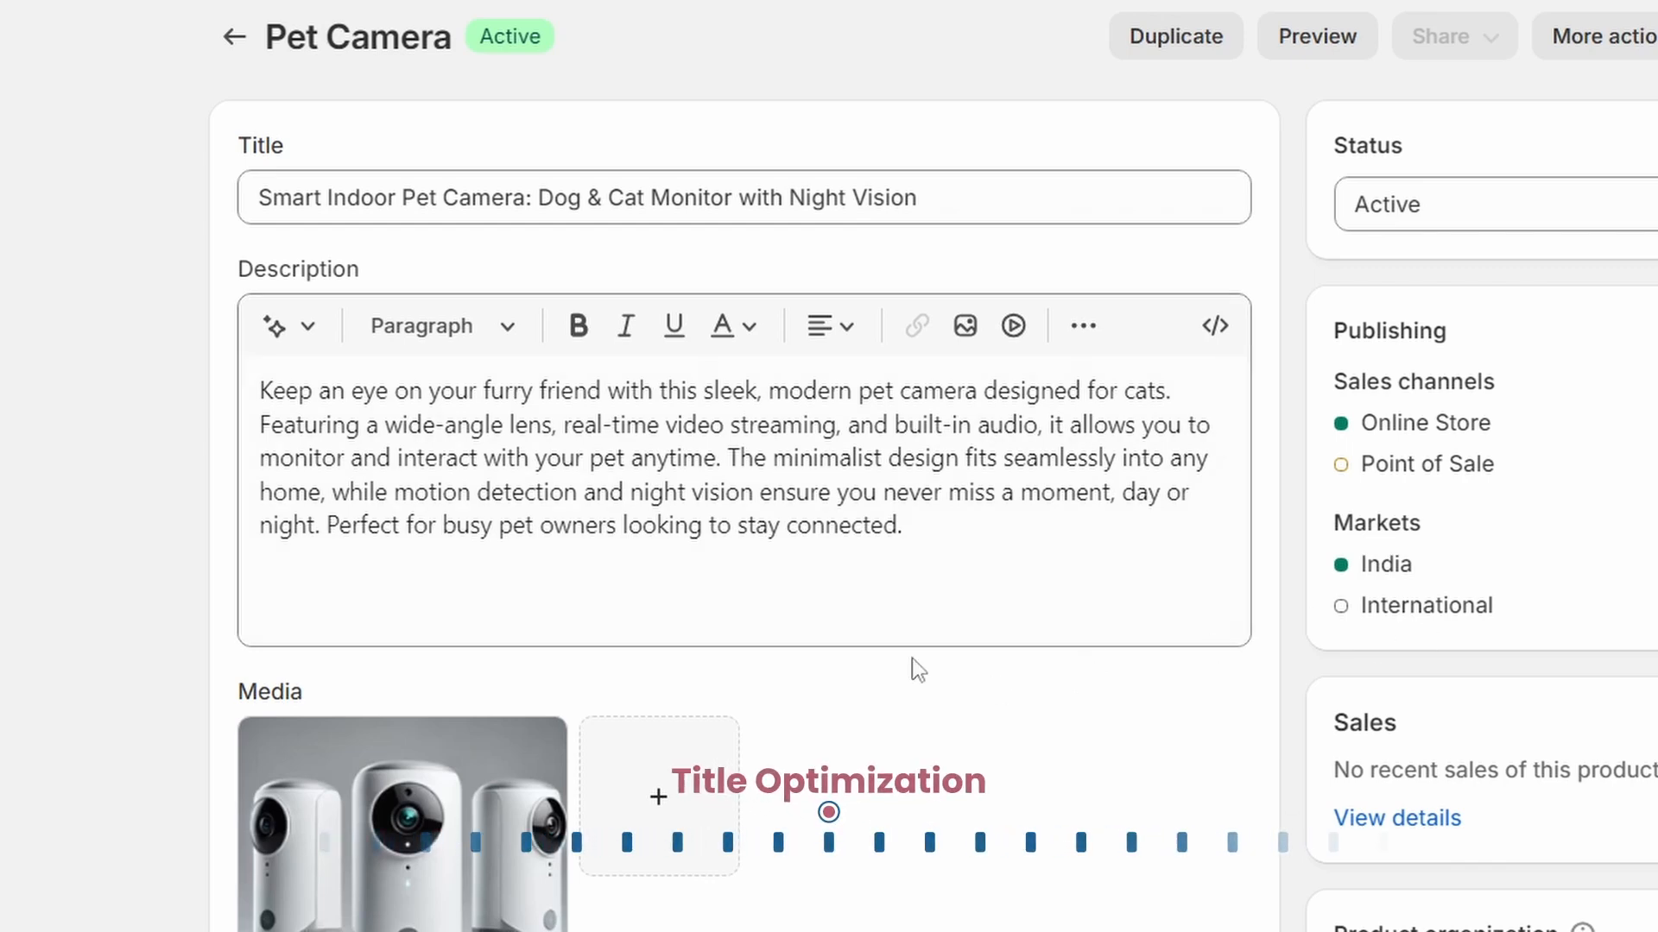
# Step: Replace the product description with the prepared keyword-rich text beginning "Stay connected to your furry friends 24/7"
pyautogui.moveTo(905, 529); pyautogui.dragTo(255, 382)
pyautogui.press('BackSpace')
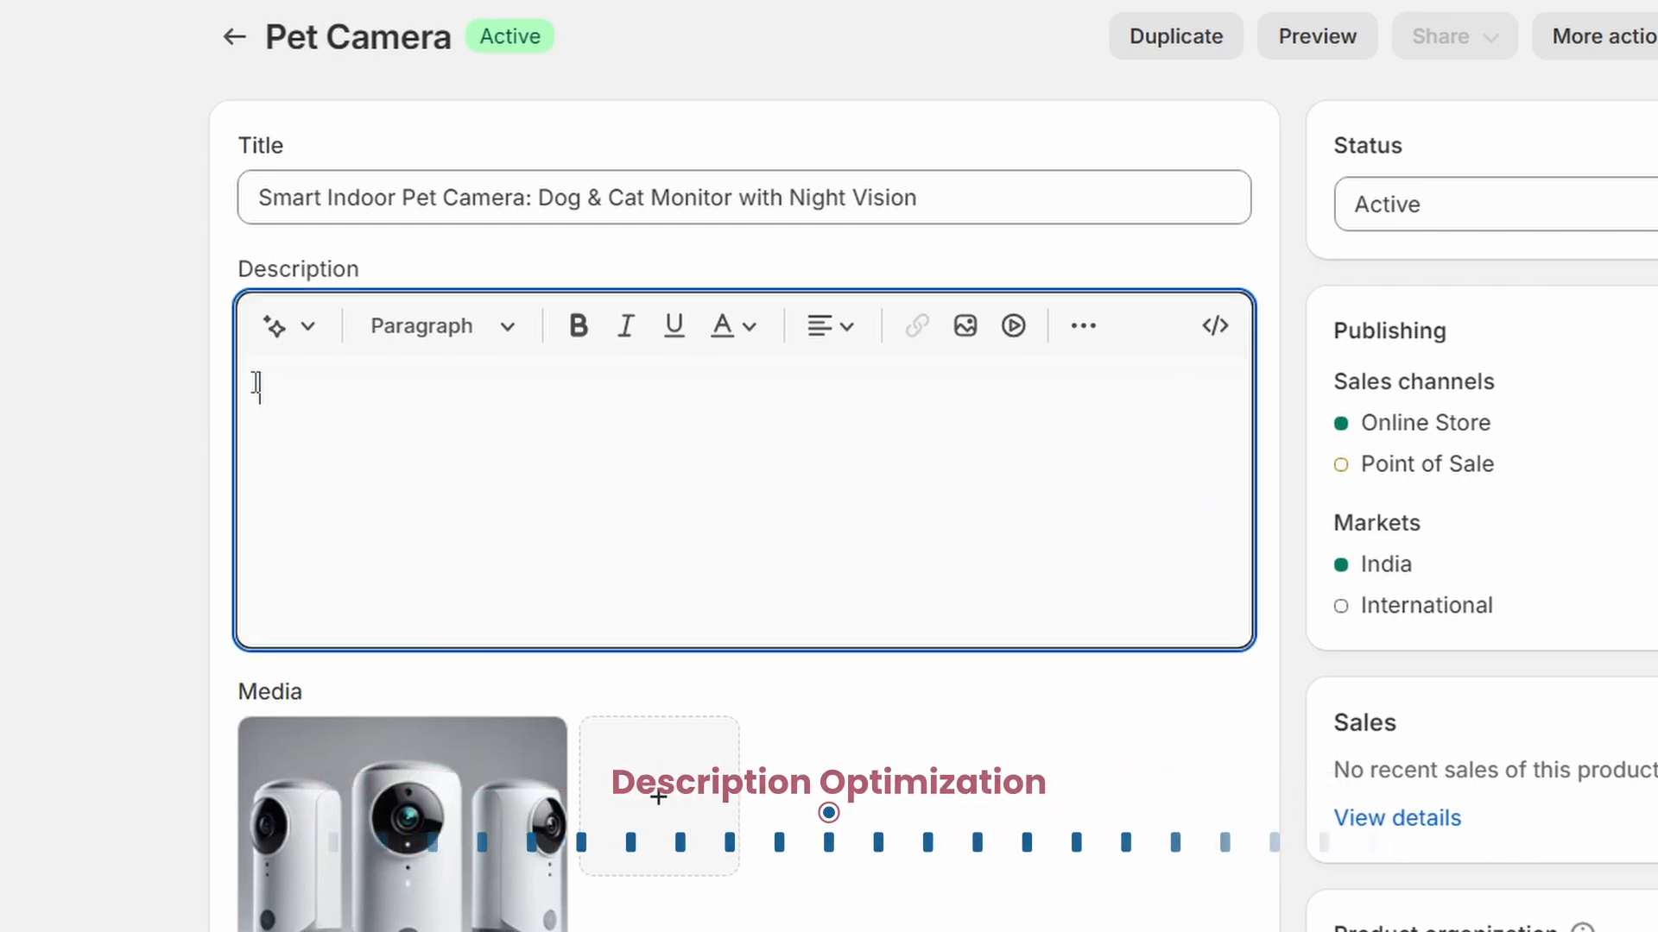
pyautogui.hotkey('ctrl', 'v')
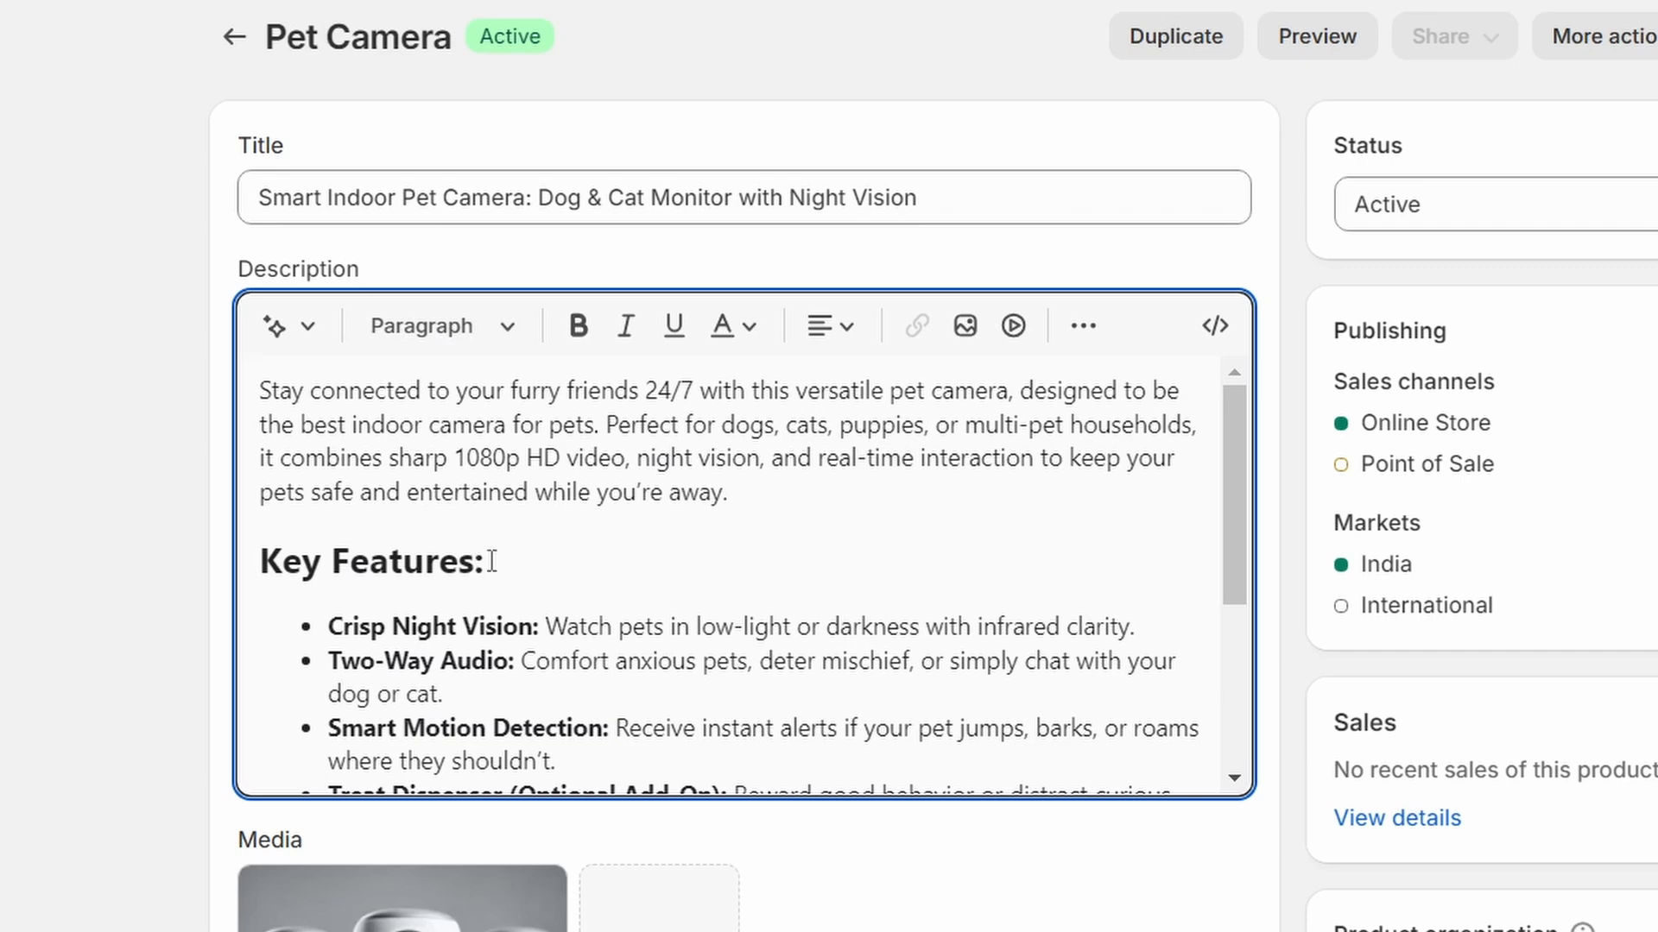
# Step: Check the heading level of "Key Features:" and read through the rest of the product description
pyautogui.moveTo(488, 561); pyautogui.dragTo(215, 548)
pyautogui.click(508, 337)
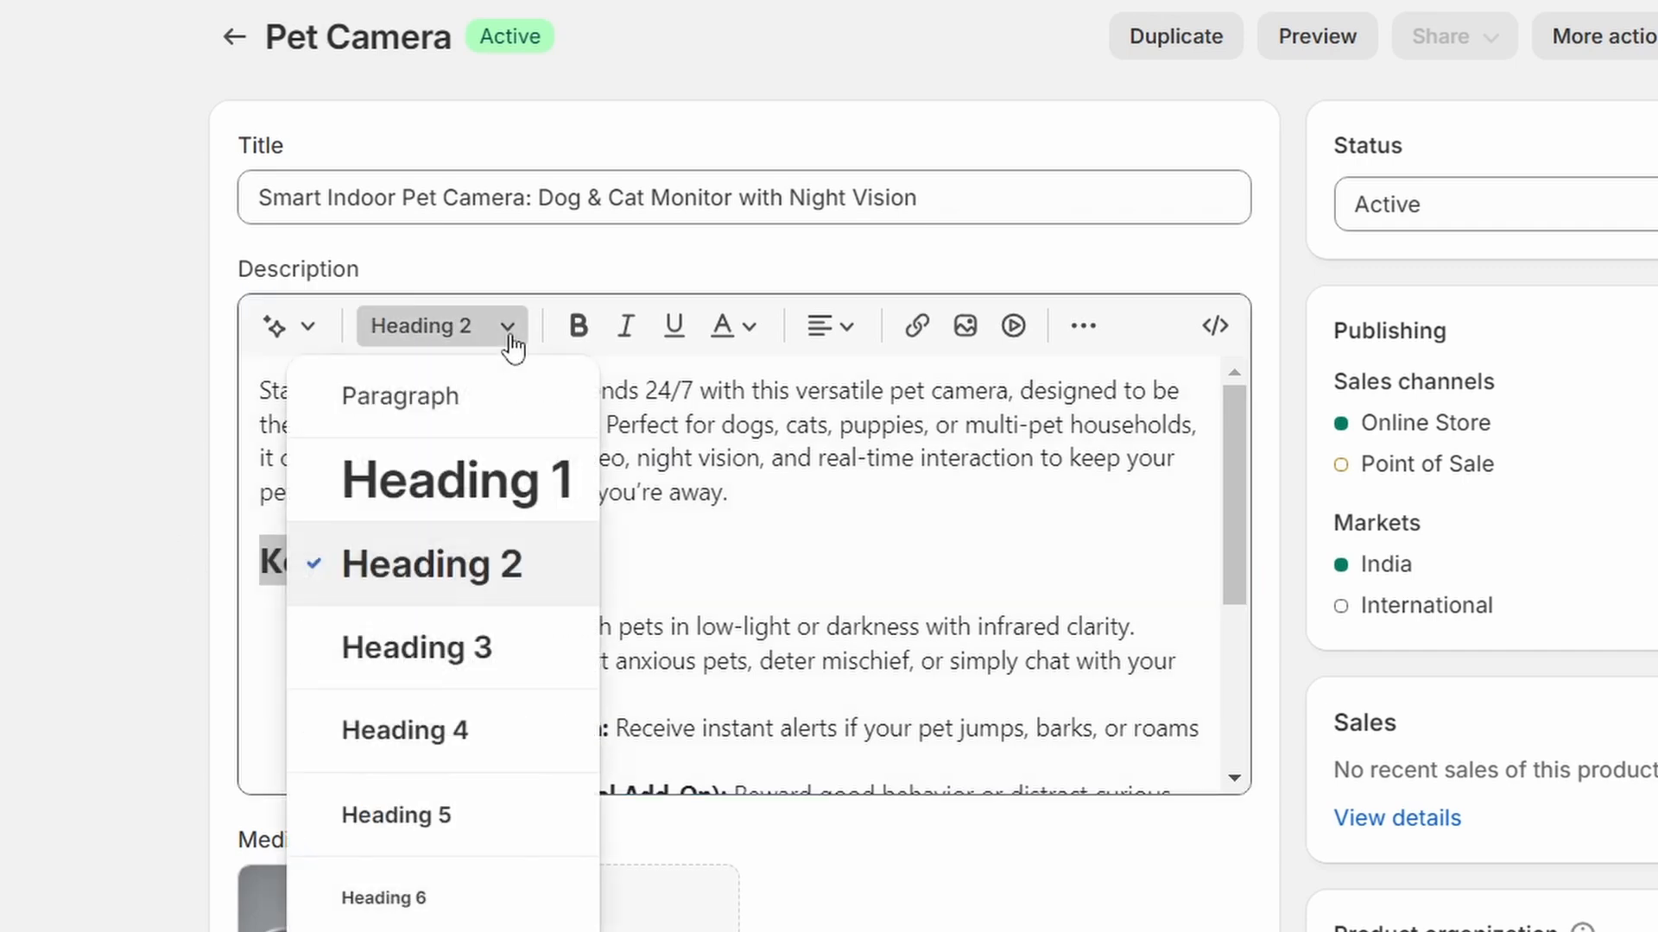
pyautogui.click(870, 587)
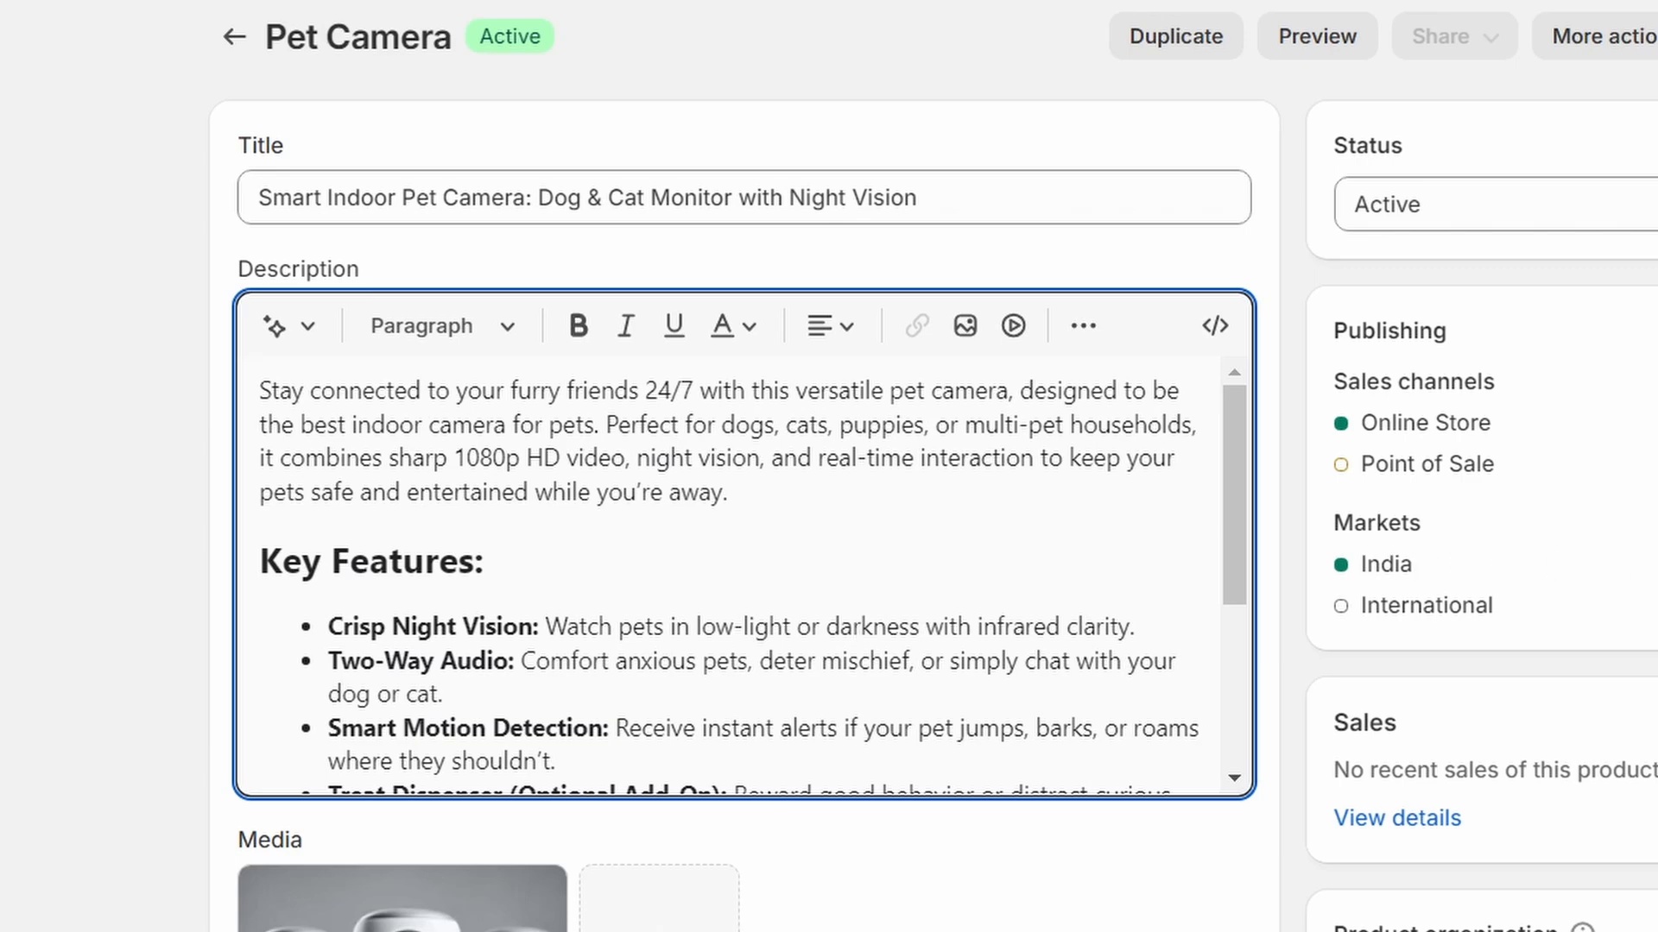
pyautogui.scroll(-4, 1027, 546)
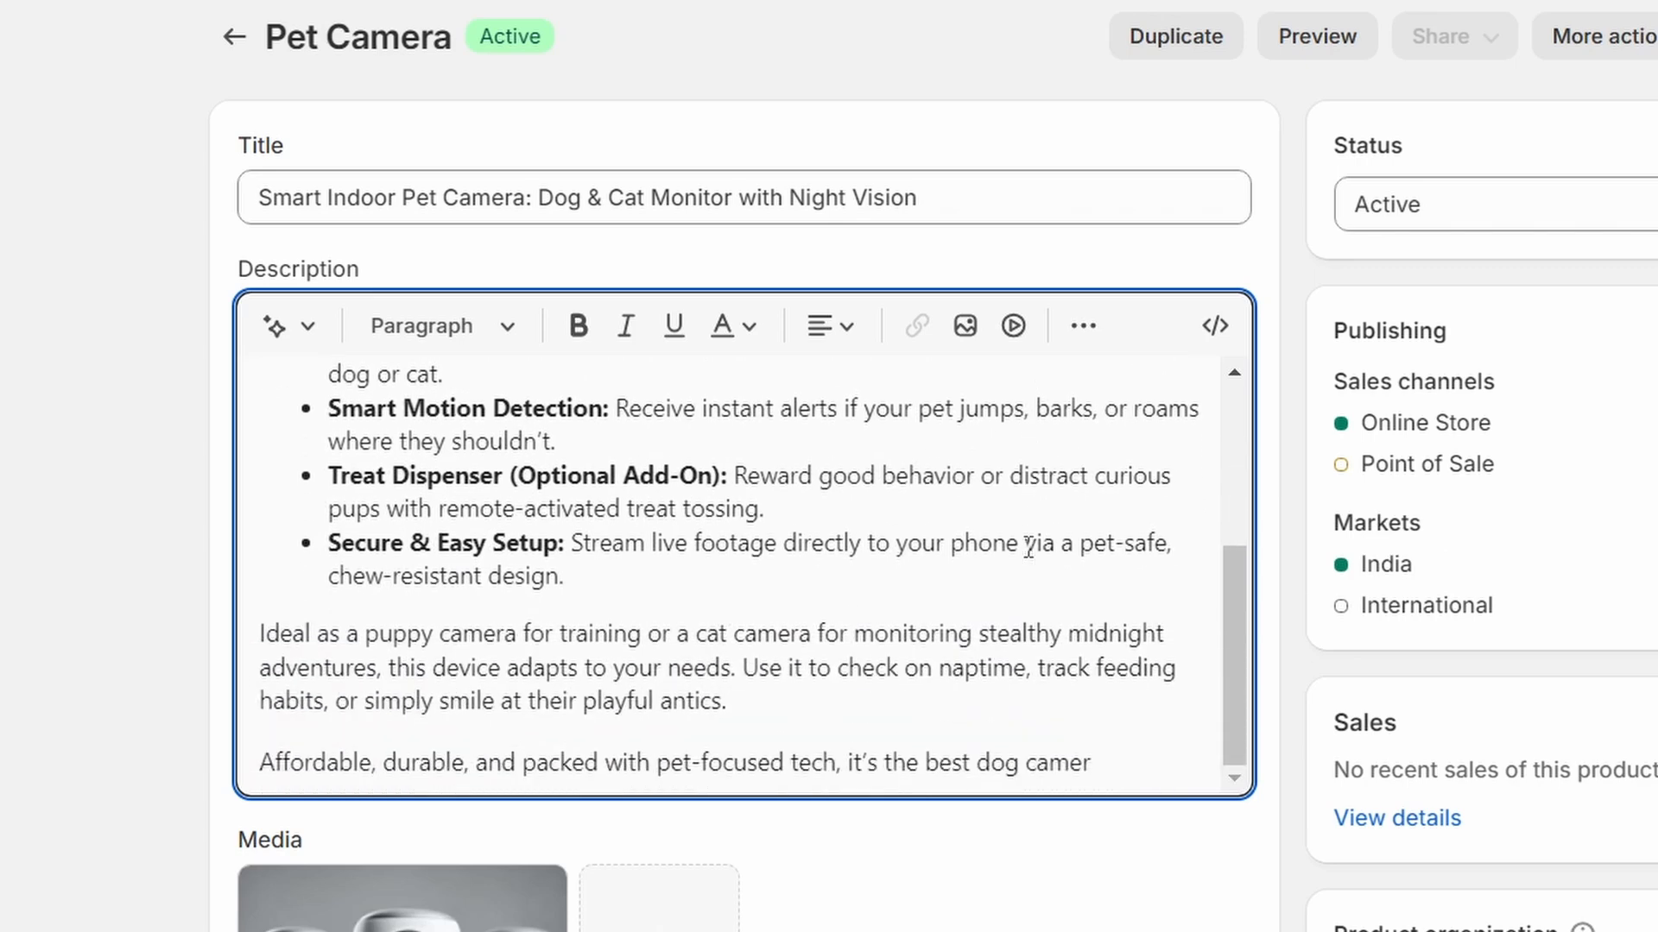
pyautogui.scroll(4, 1029, 546)
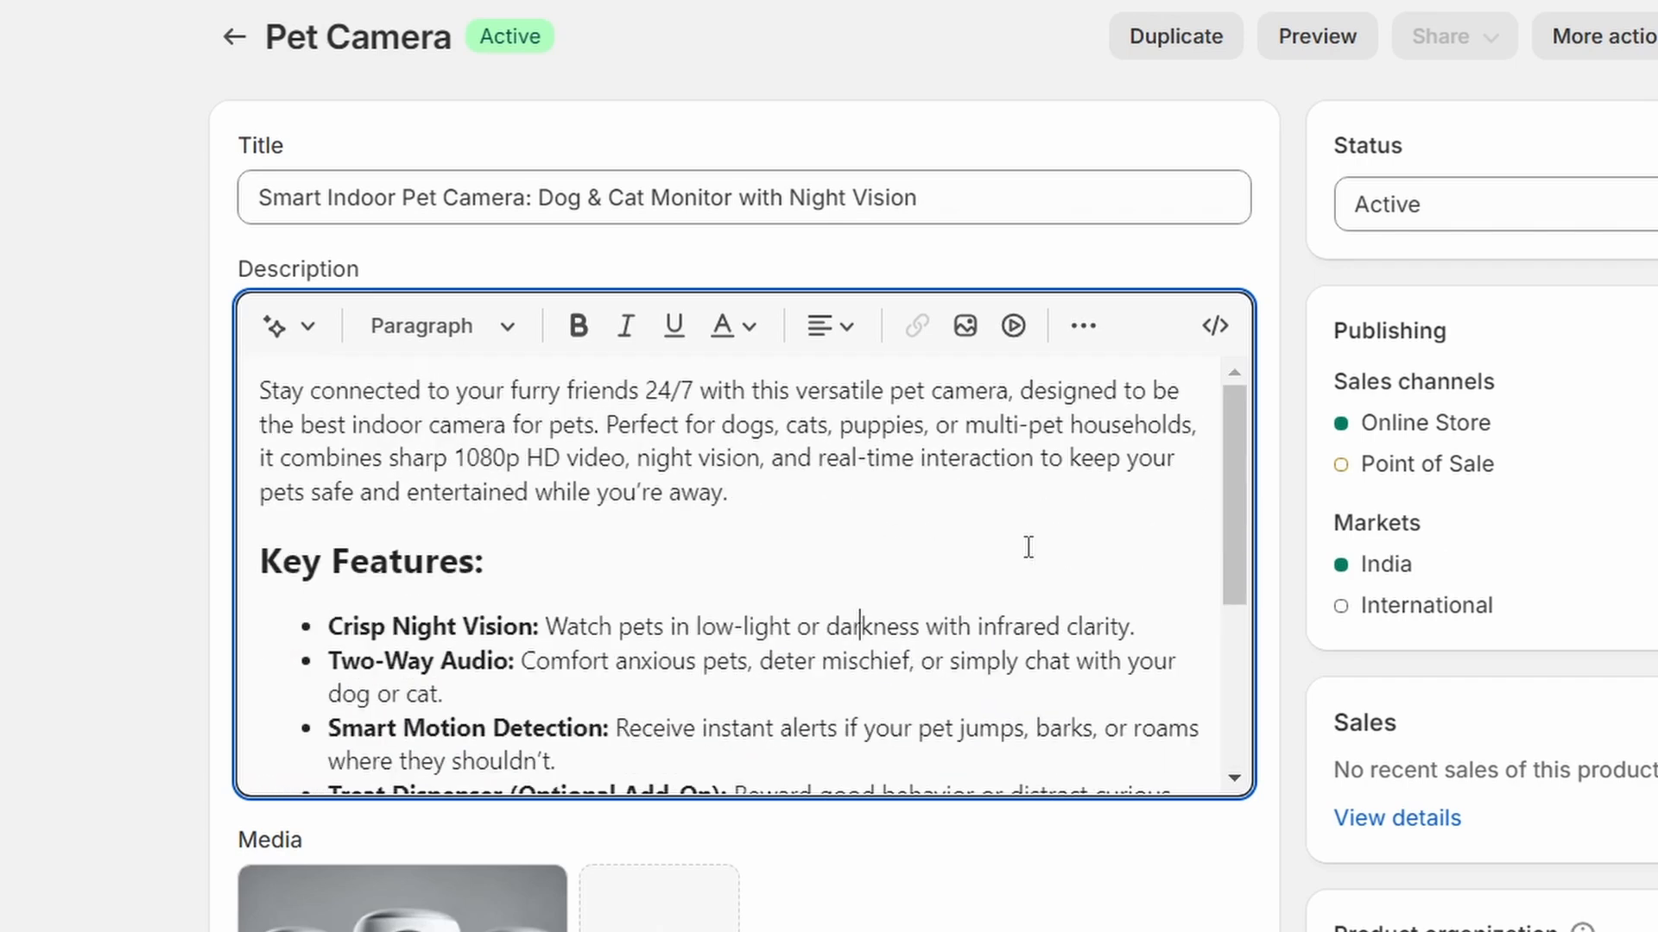
# Step: Examine the product metafields, and expand the Product Installation section on the live Pet Camera page
pyautogui.scroll(-2, 1027, 547)
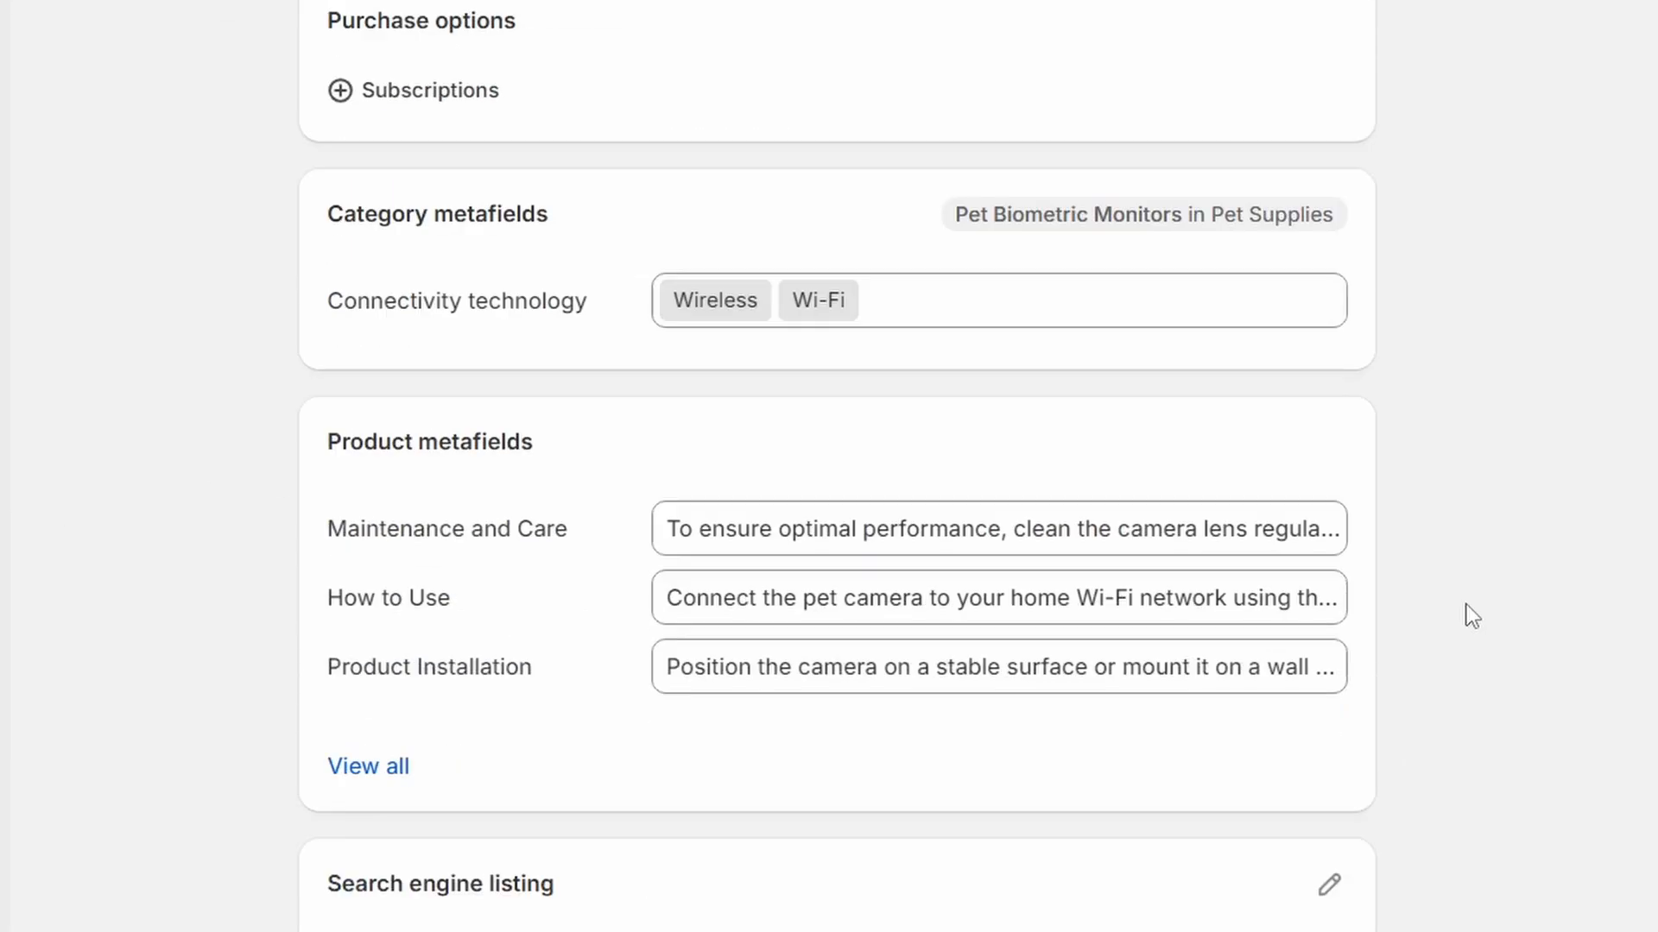
pyautogui.scroll(-3, 1472, 615)
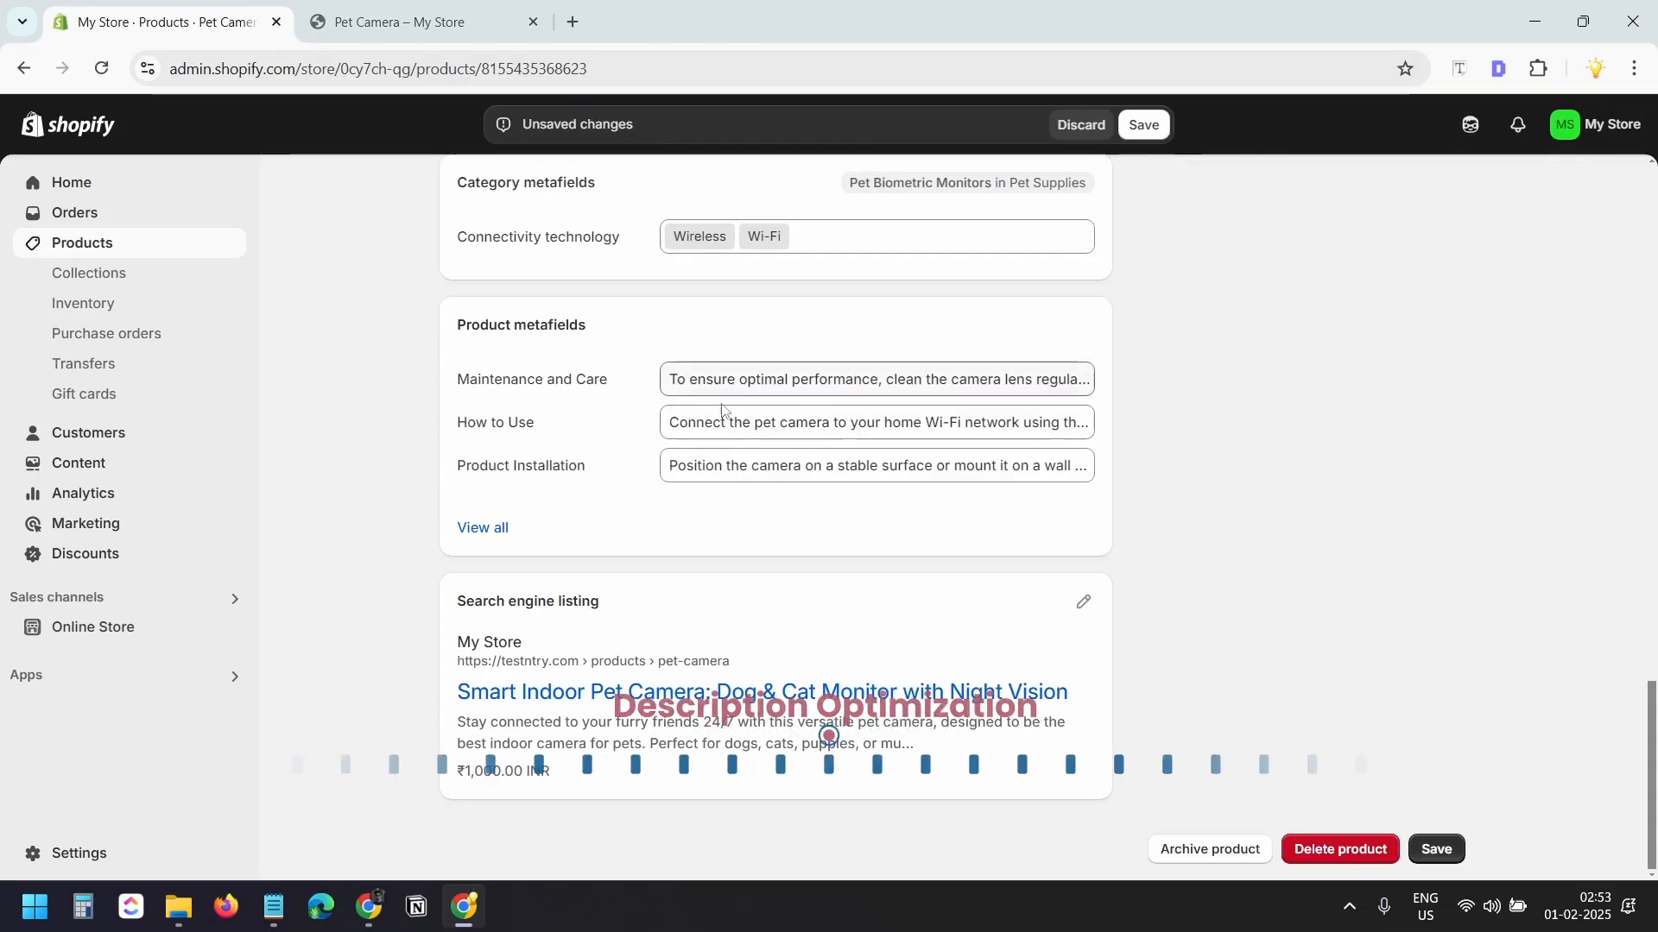
pyautogui.hotkey('ctrl', 'Tab')
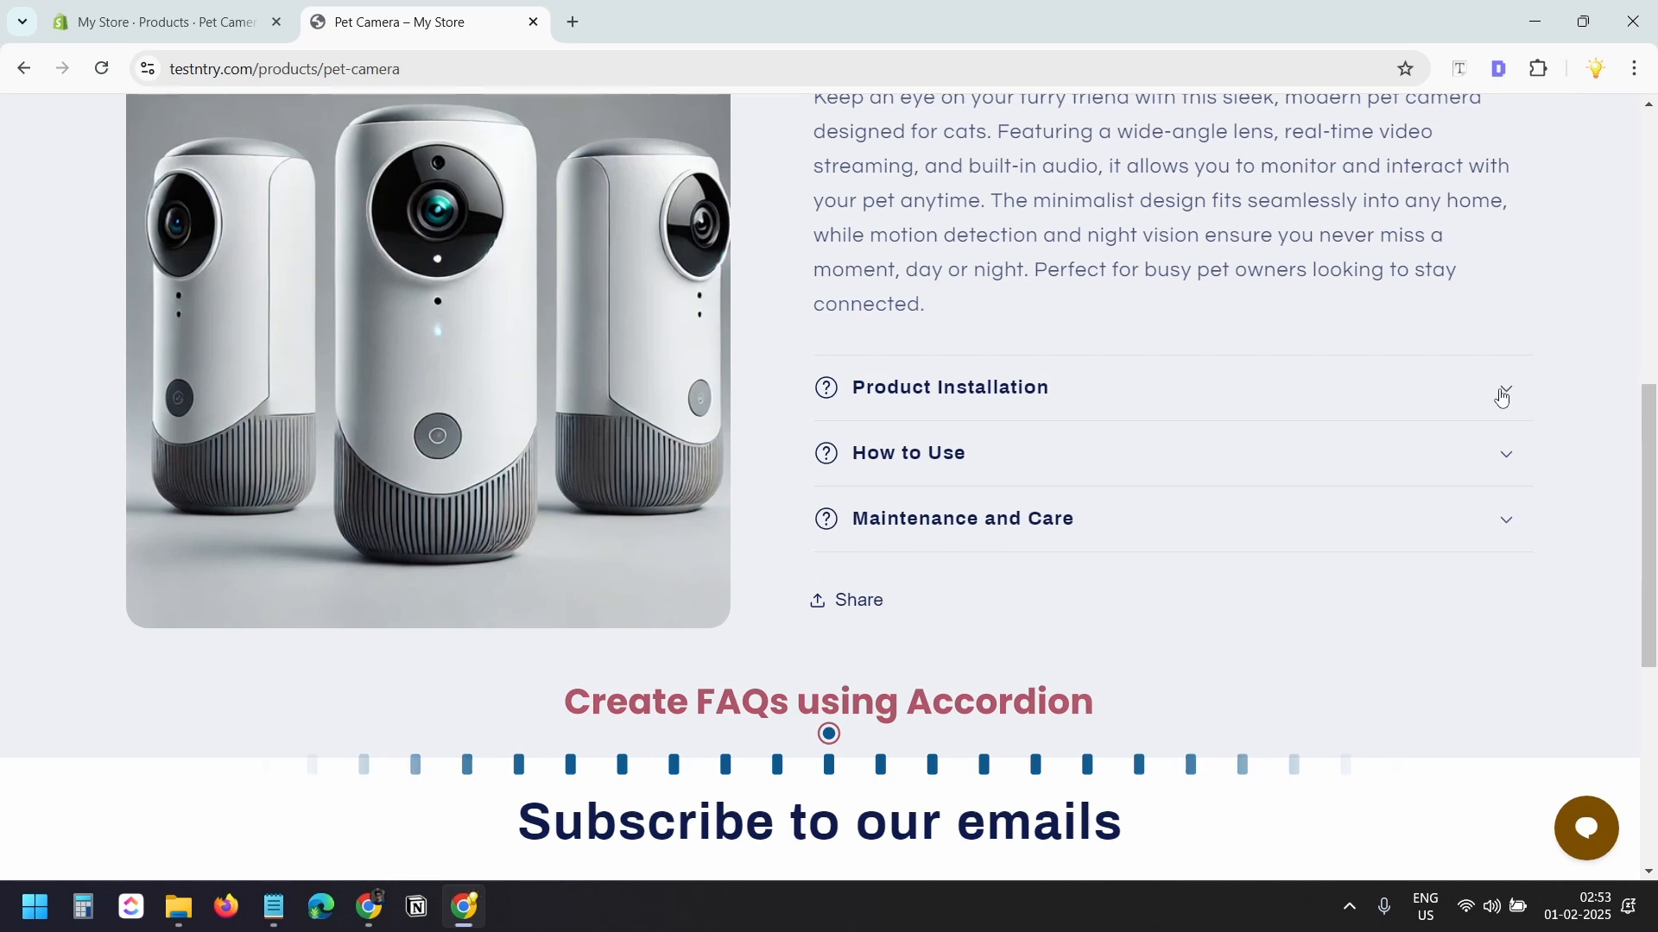
pyautogui.click(1513, 398)
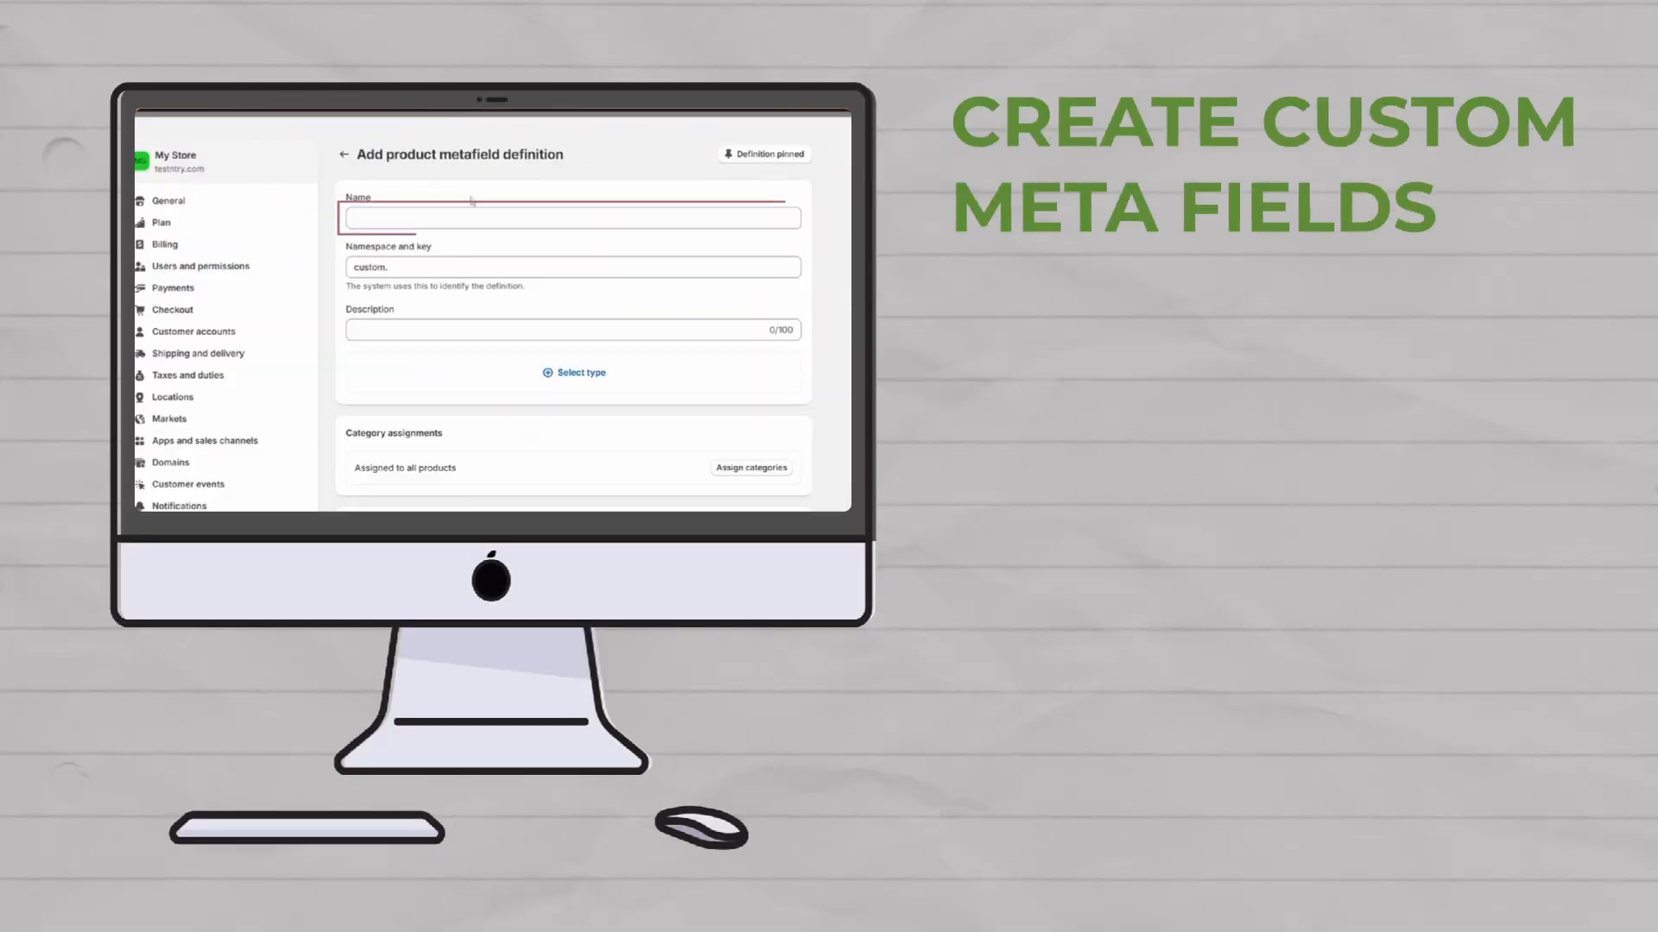
# Step: Start a new product metafield definition with its name and content type
pyautogui.click(574, 373)
pyautogui.click(493, 218)
pyautogui.scroll(-4, 492, 222)
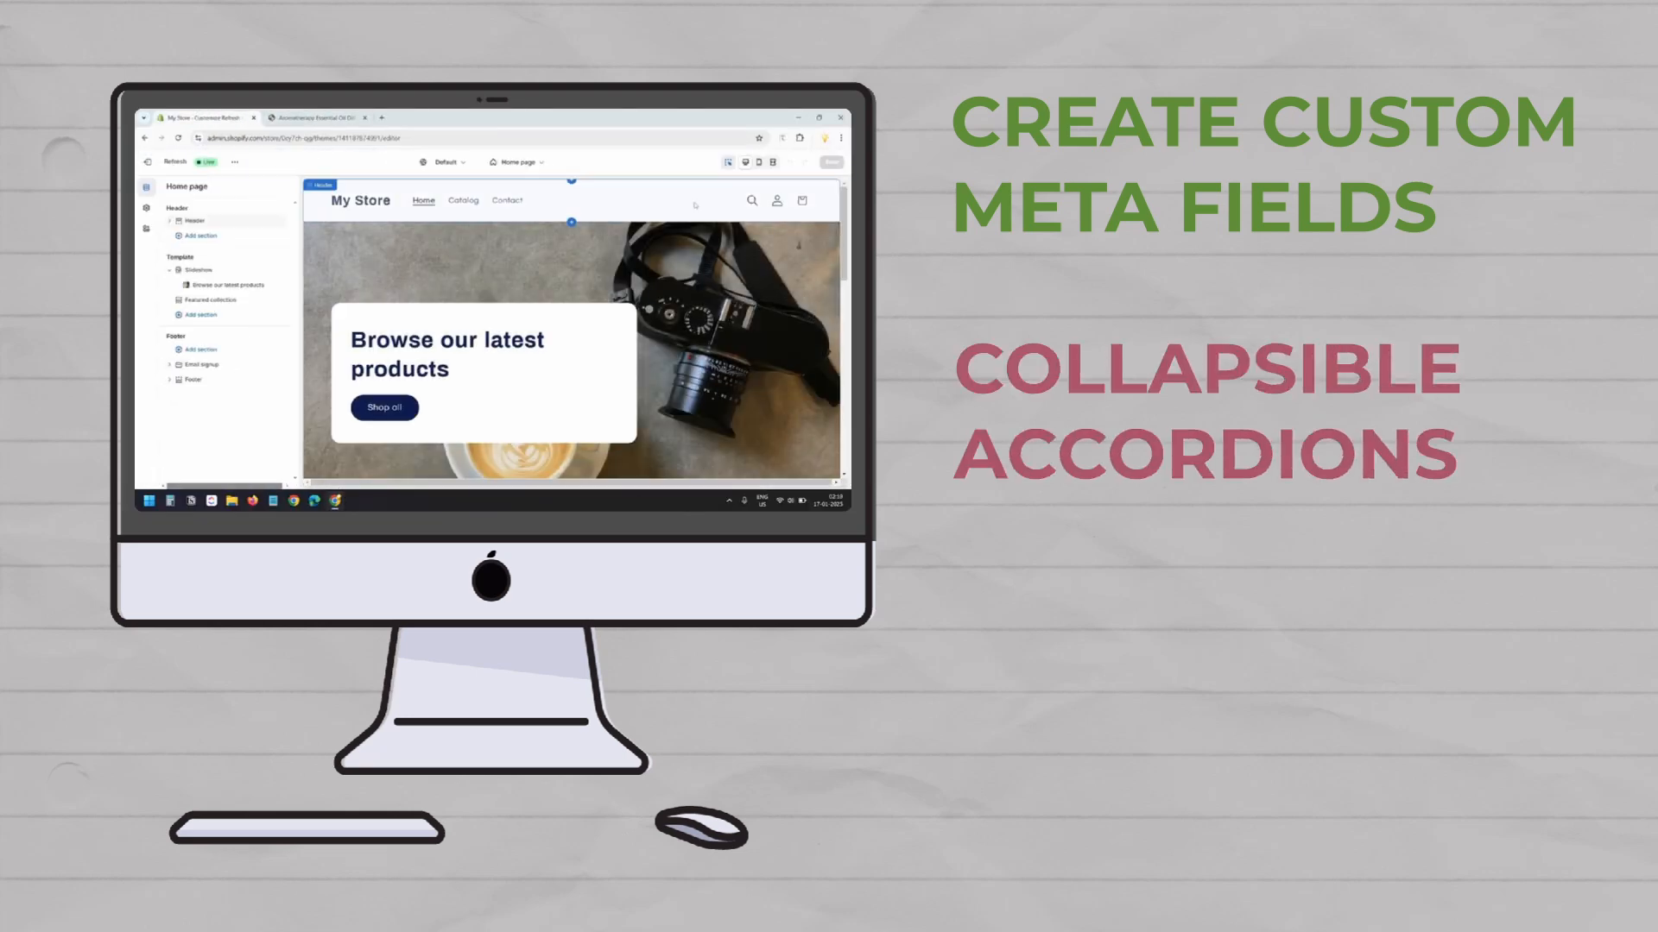
# Step: Open the default product template in the theme editor and add a collapsible row to the product information
pyautogui.click(541, 243)
pyautogui.click(527, 254)
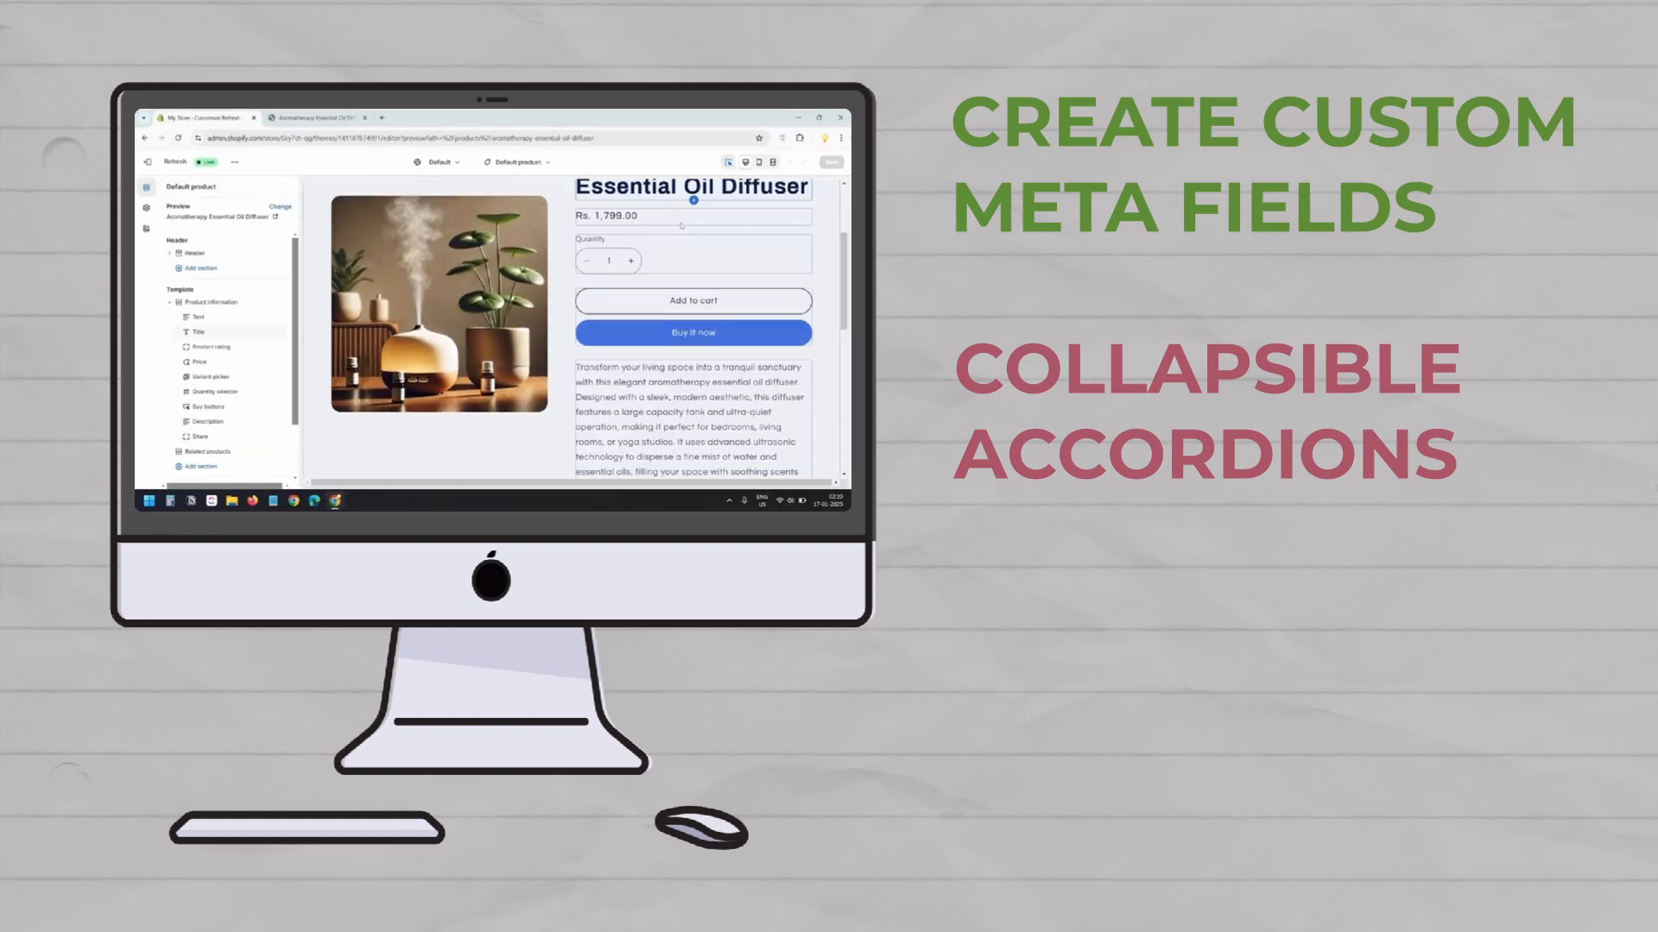
pyautogui.scroll(-4, 690, 194)
pyautogui.click(636, 232)
pyautogui.click(606, 413)
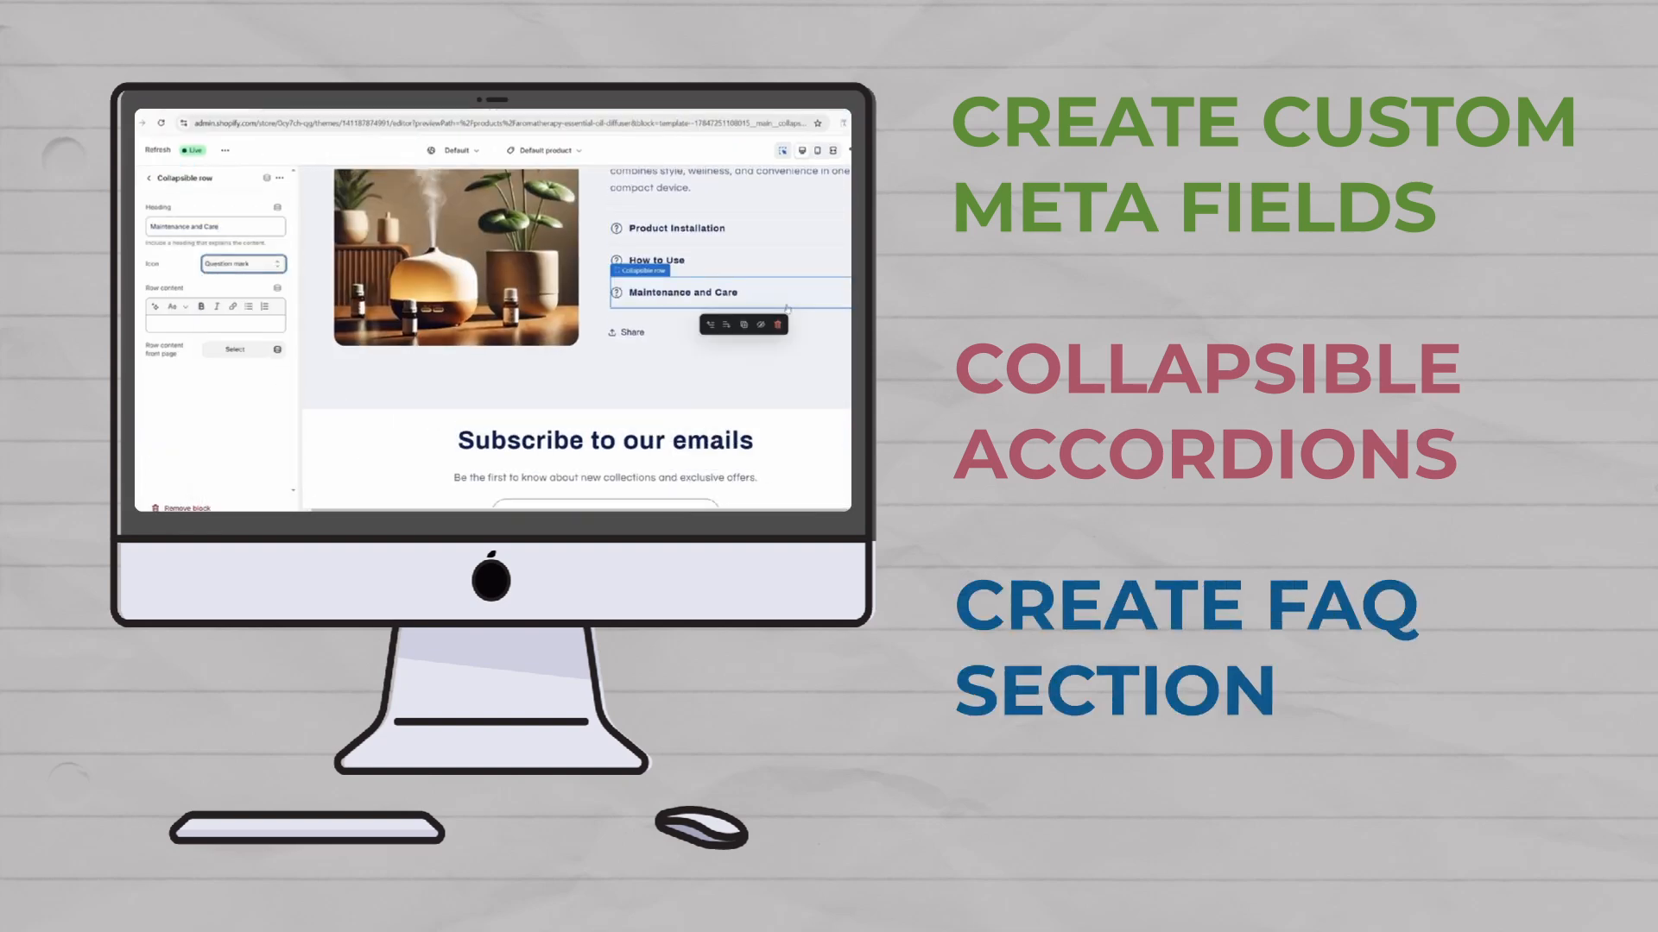
# Step: Connect the row content of the Maintenance and Care collapsible row to a dynamic source
pyautogui.click(277, 288)
pyautogui.click(423, 359)
pyautogui.click(554, 403)
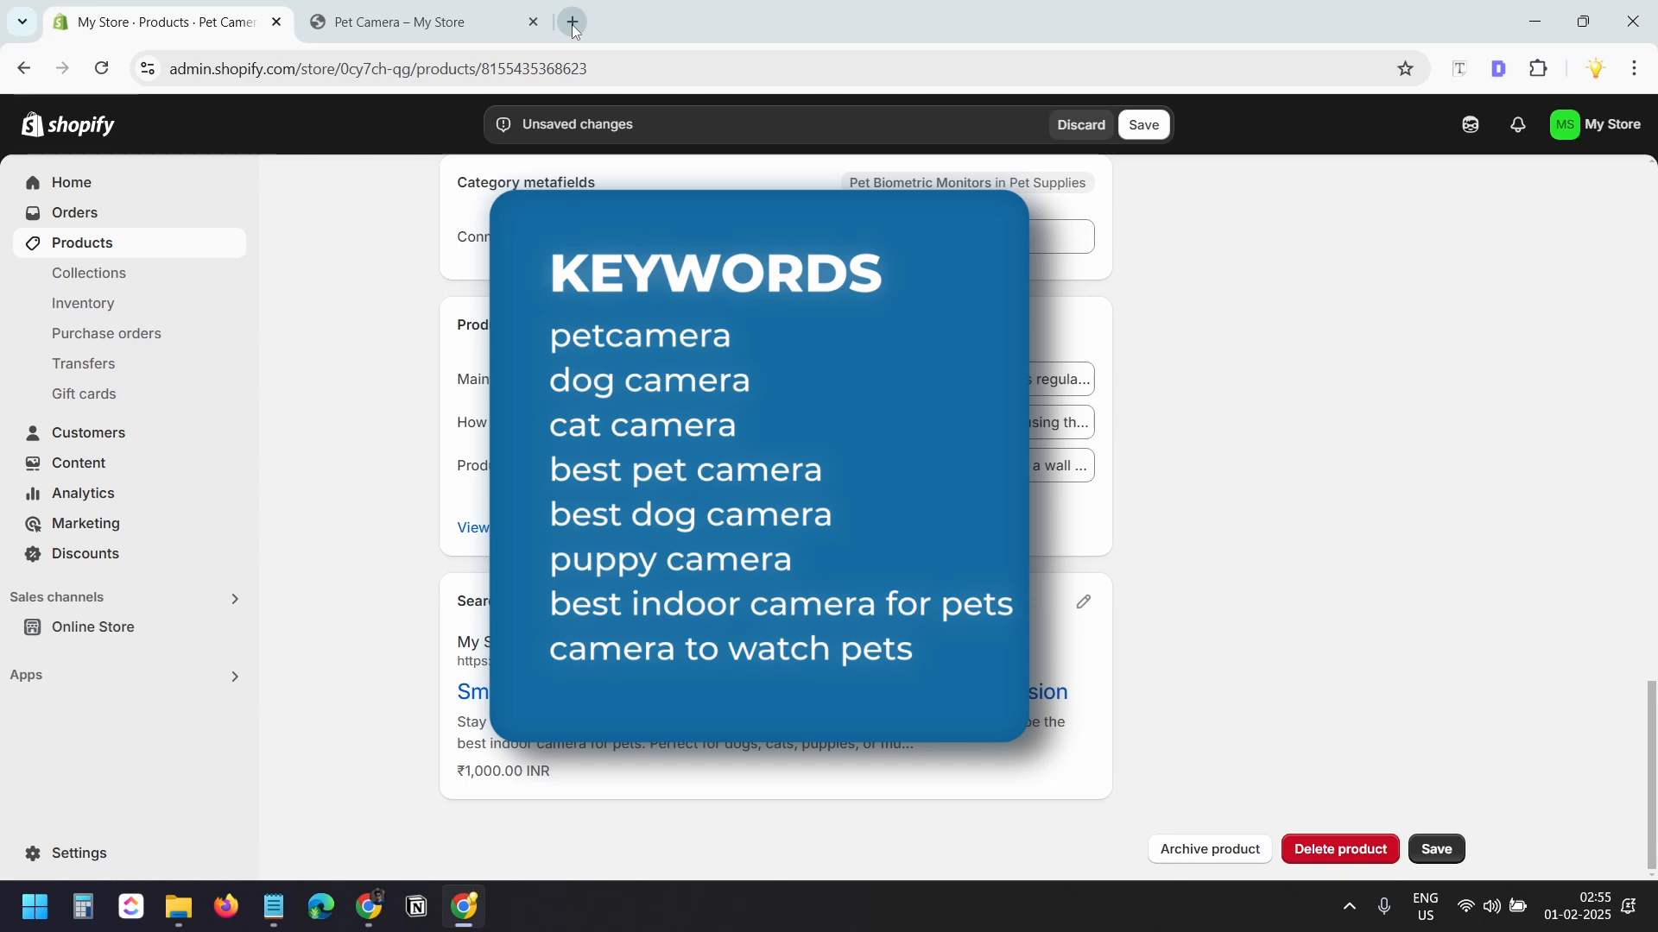
# Step: Open the Ahrefs Free Keyword Generator in a new tab and search Google keyword ideas for "pet camera" in the United States
pyautogui.click(571, 25)
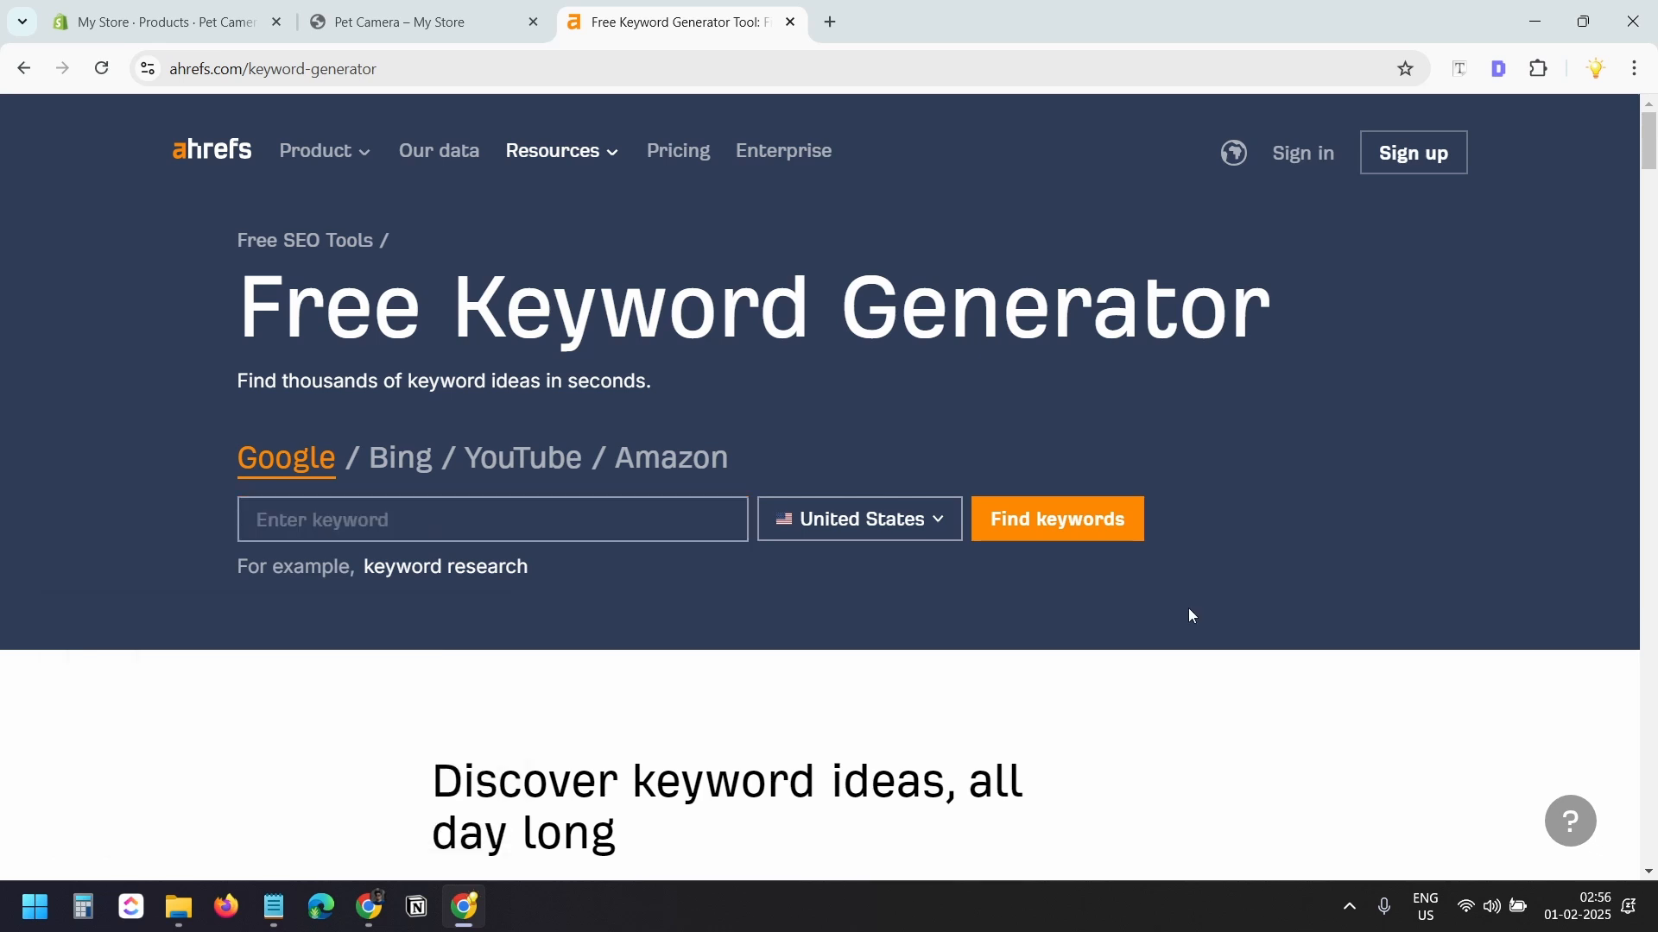
pyautogui.click(587, 519)
pyautogui.write('pet camera')
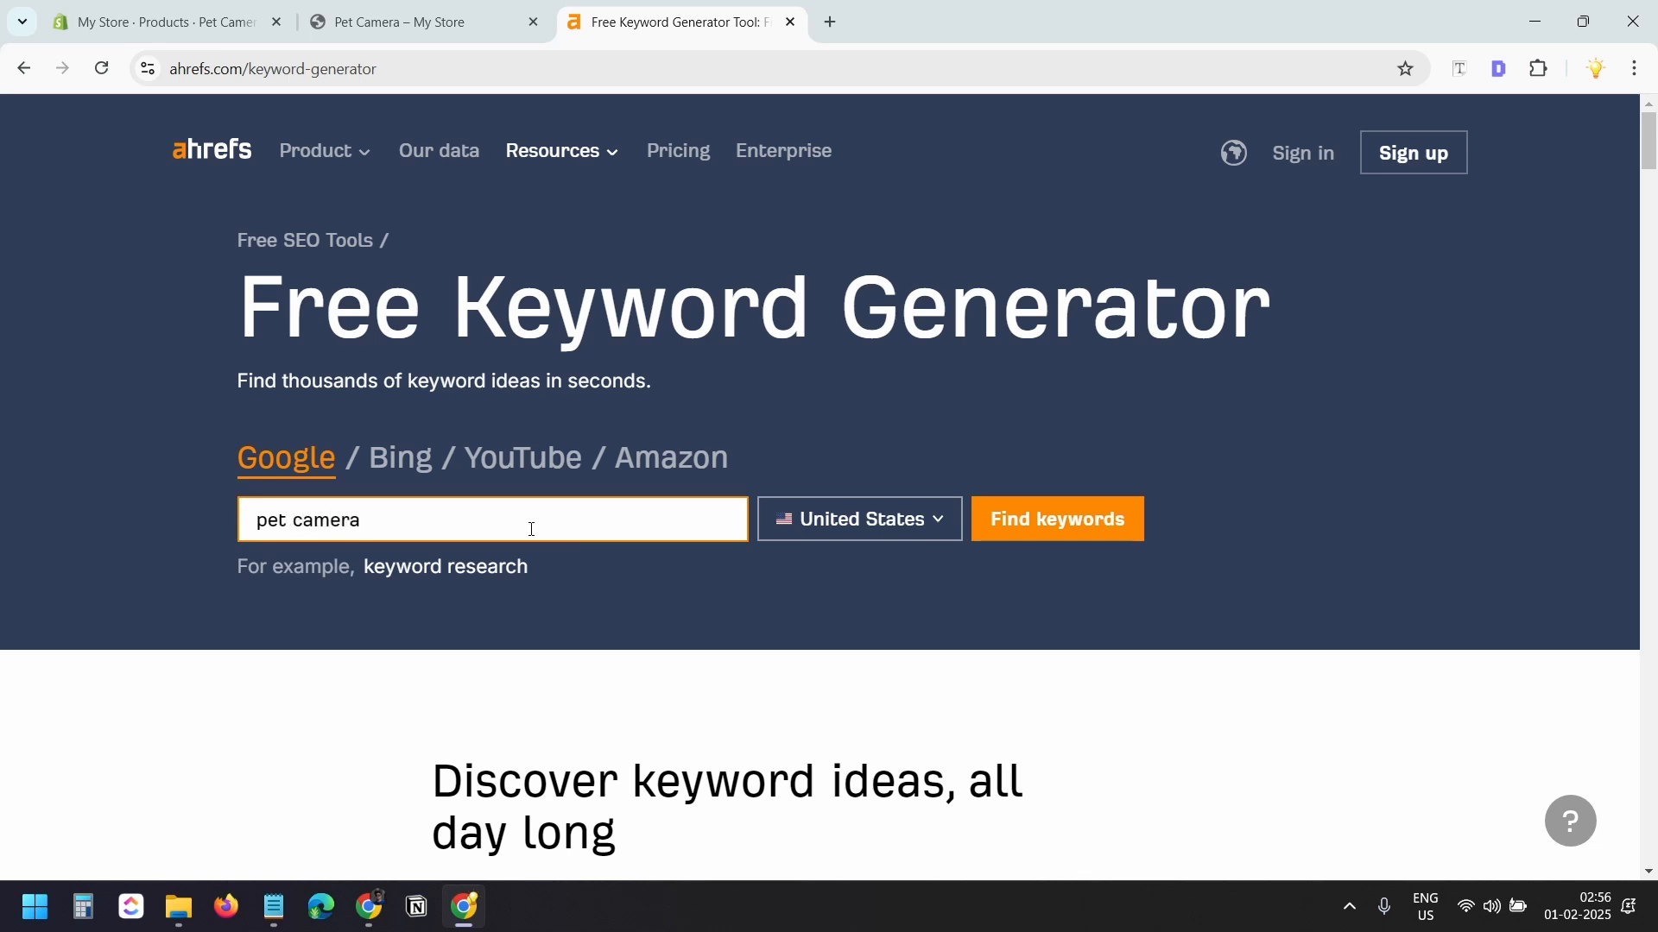
pyautogui.click(1070, 525)
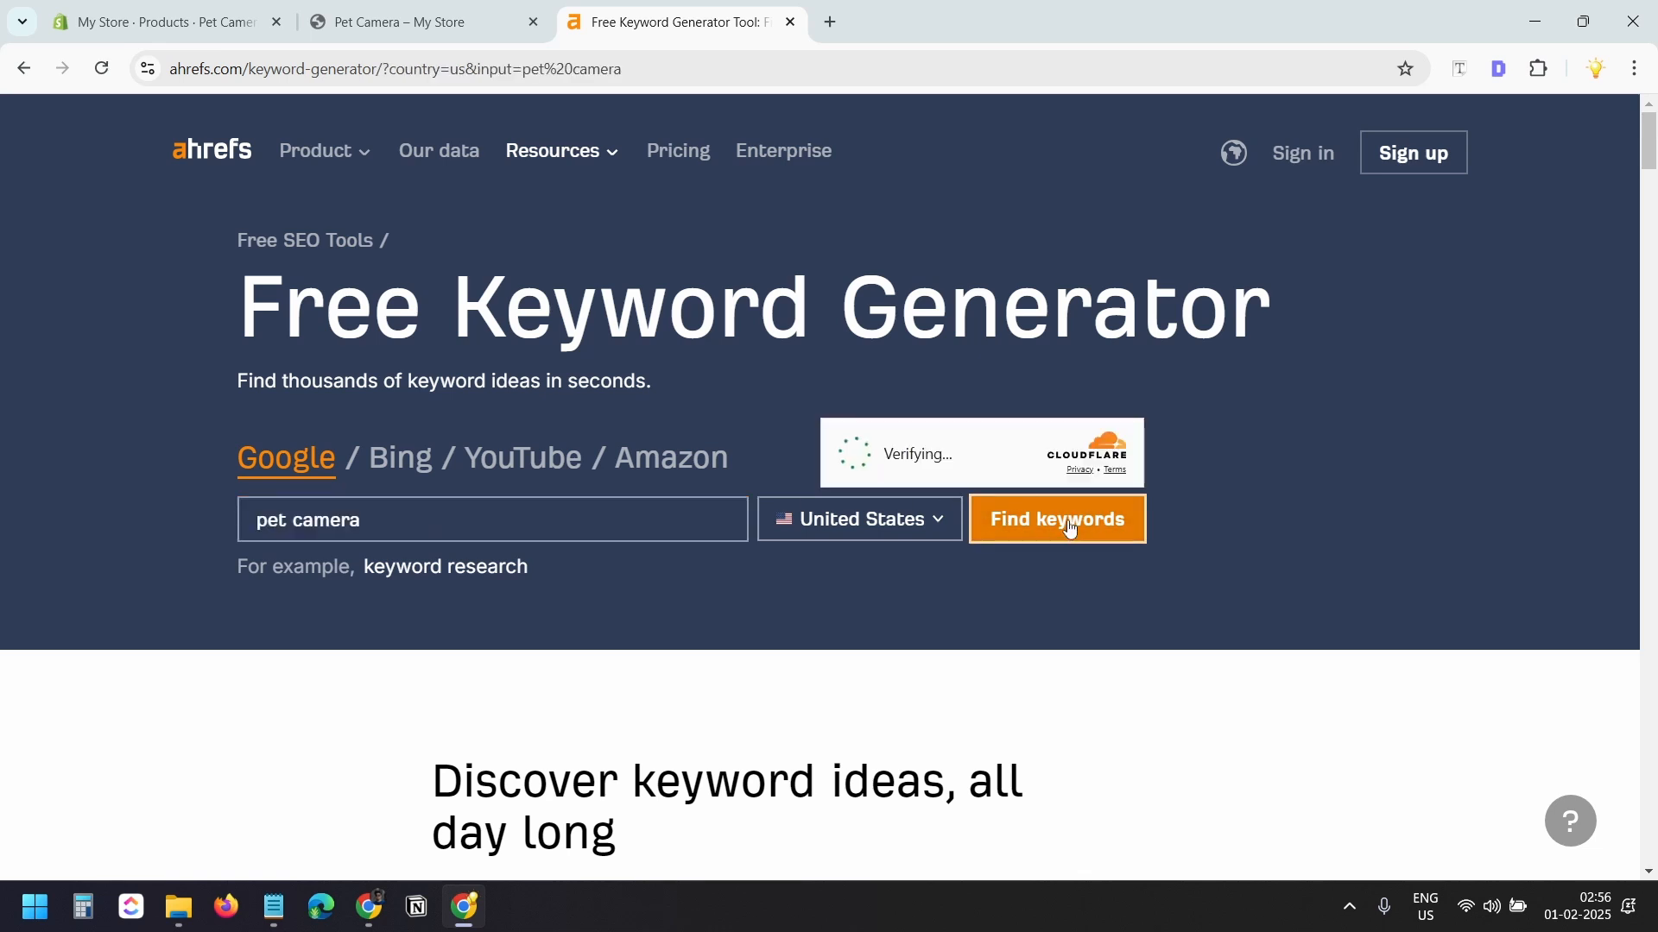
pyautogui.click(852, 458)
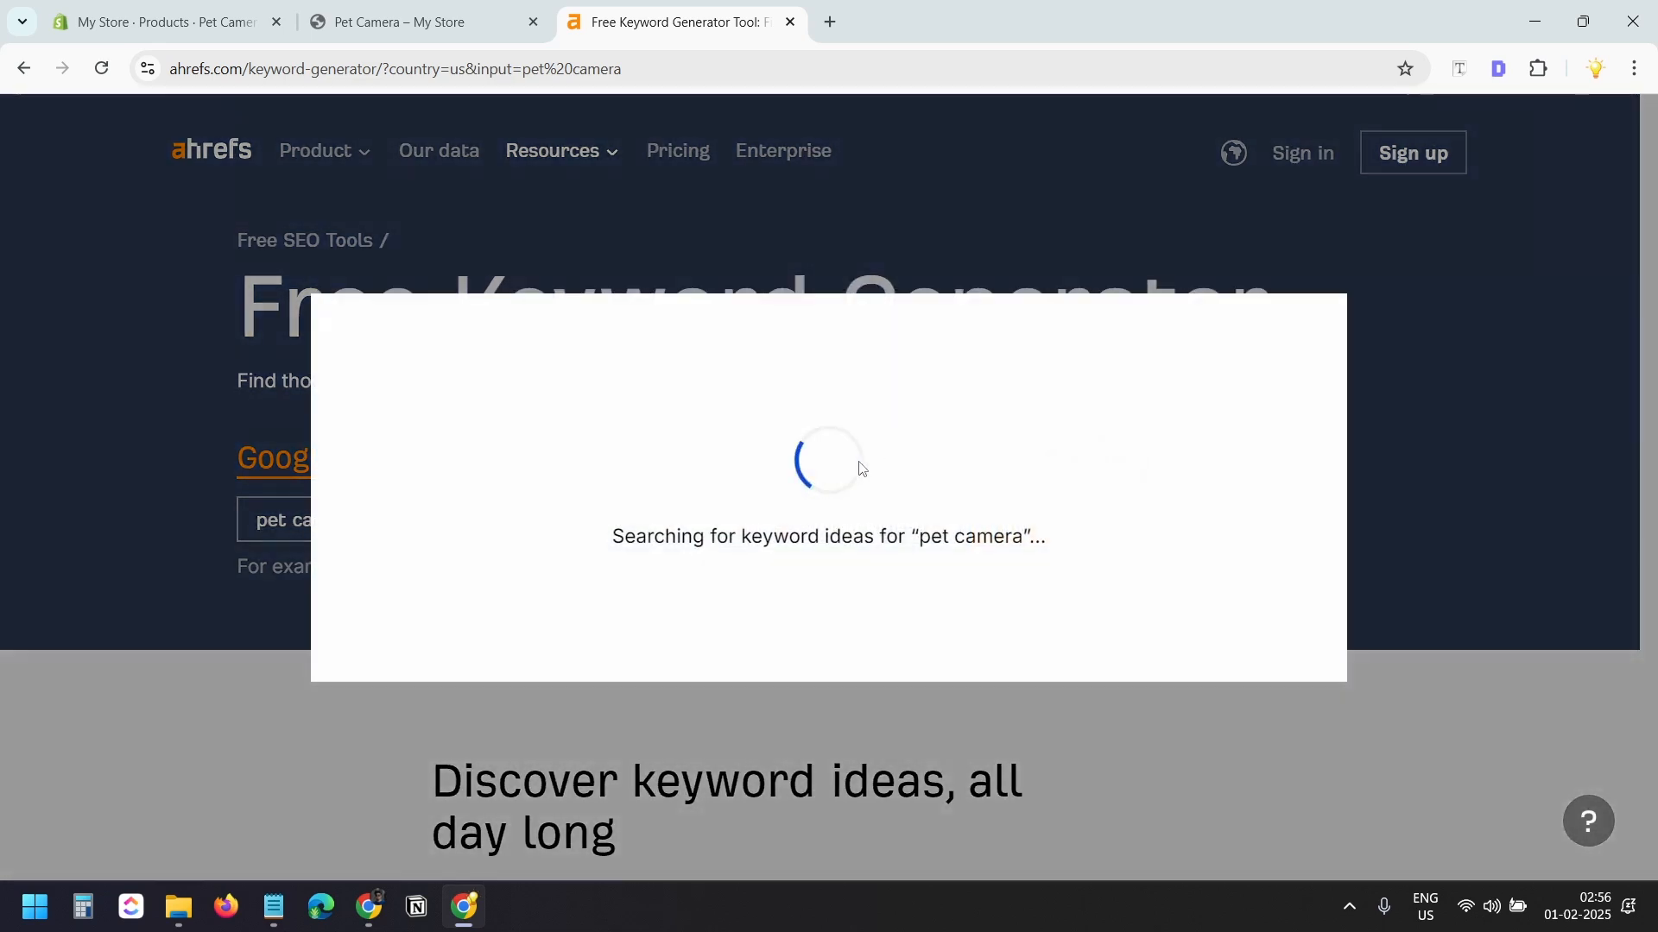
# Step: Review the phrase-match keyword ideas for "pet camera", and go through the question-based ones
pyautogui.scroll(-9, 847, 471)
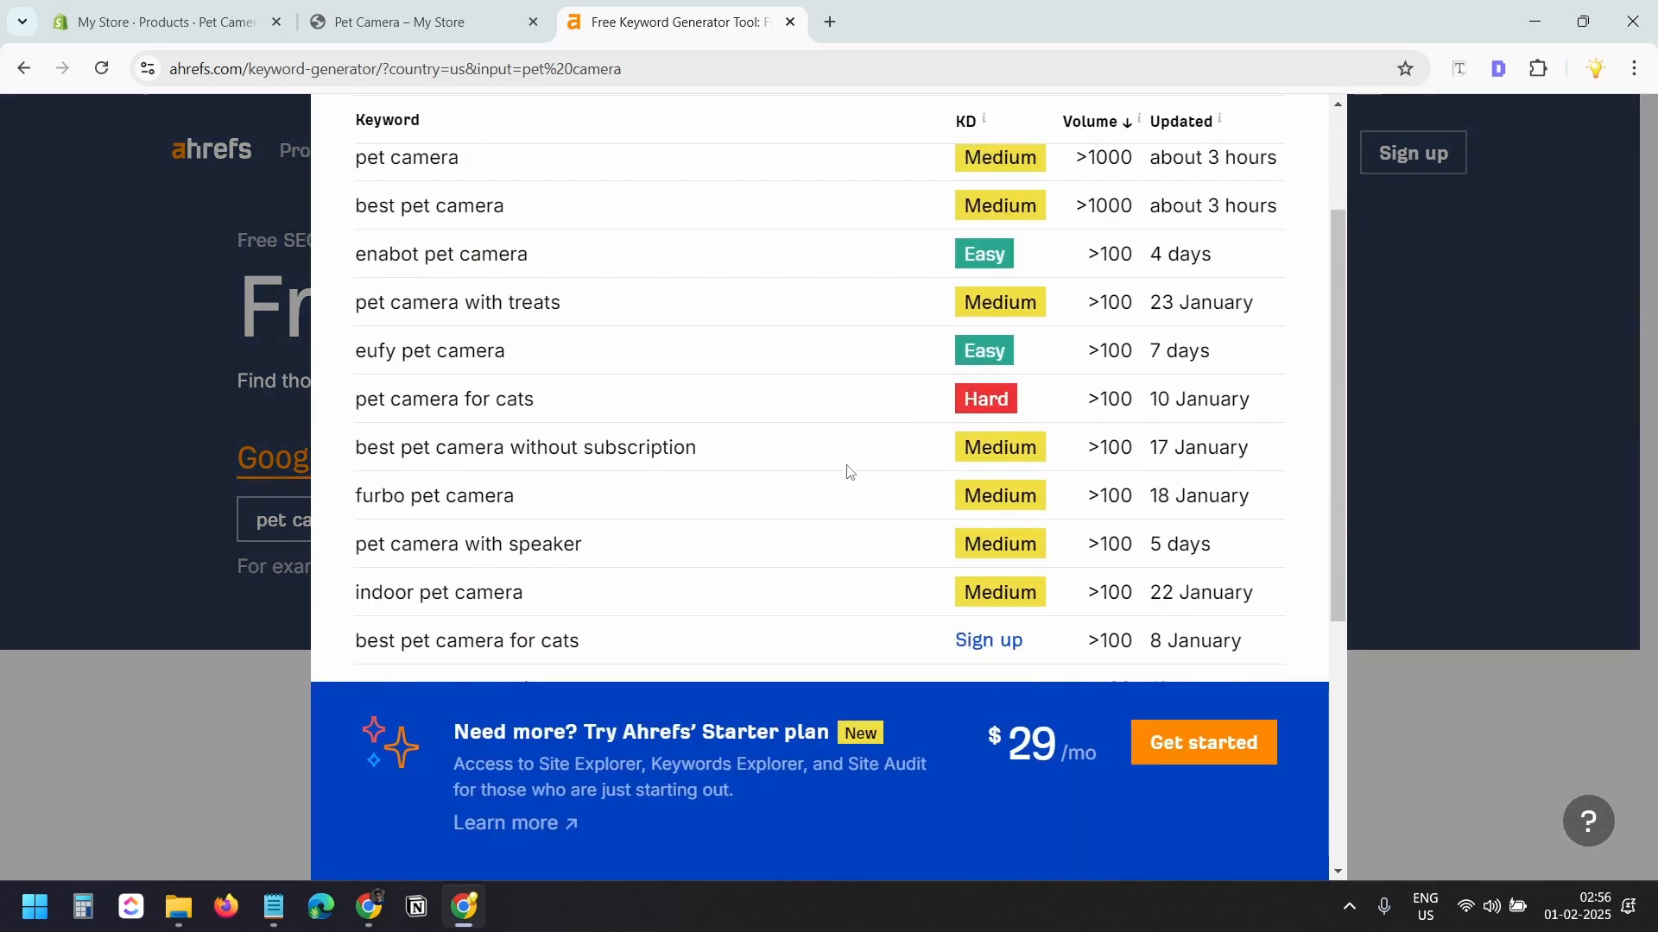
pyautogui.scroll(10, 847, 470)
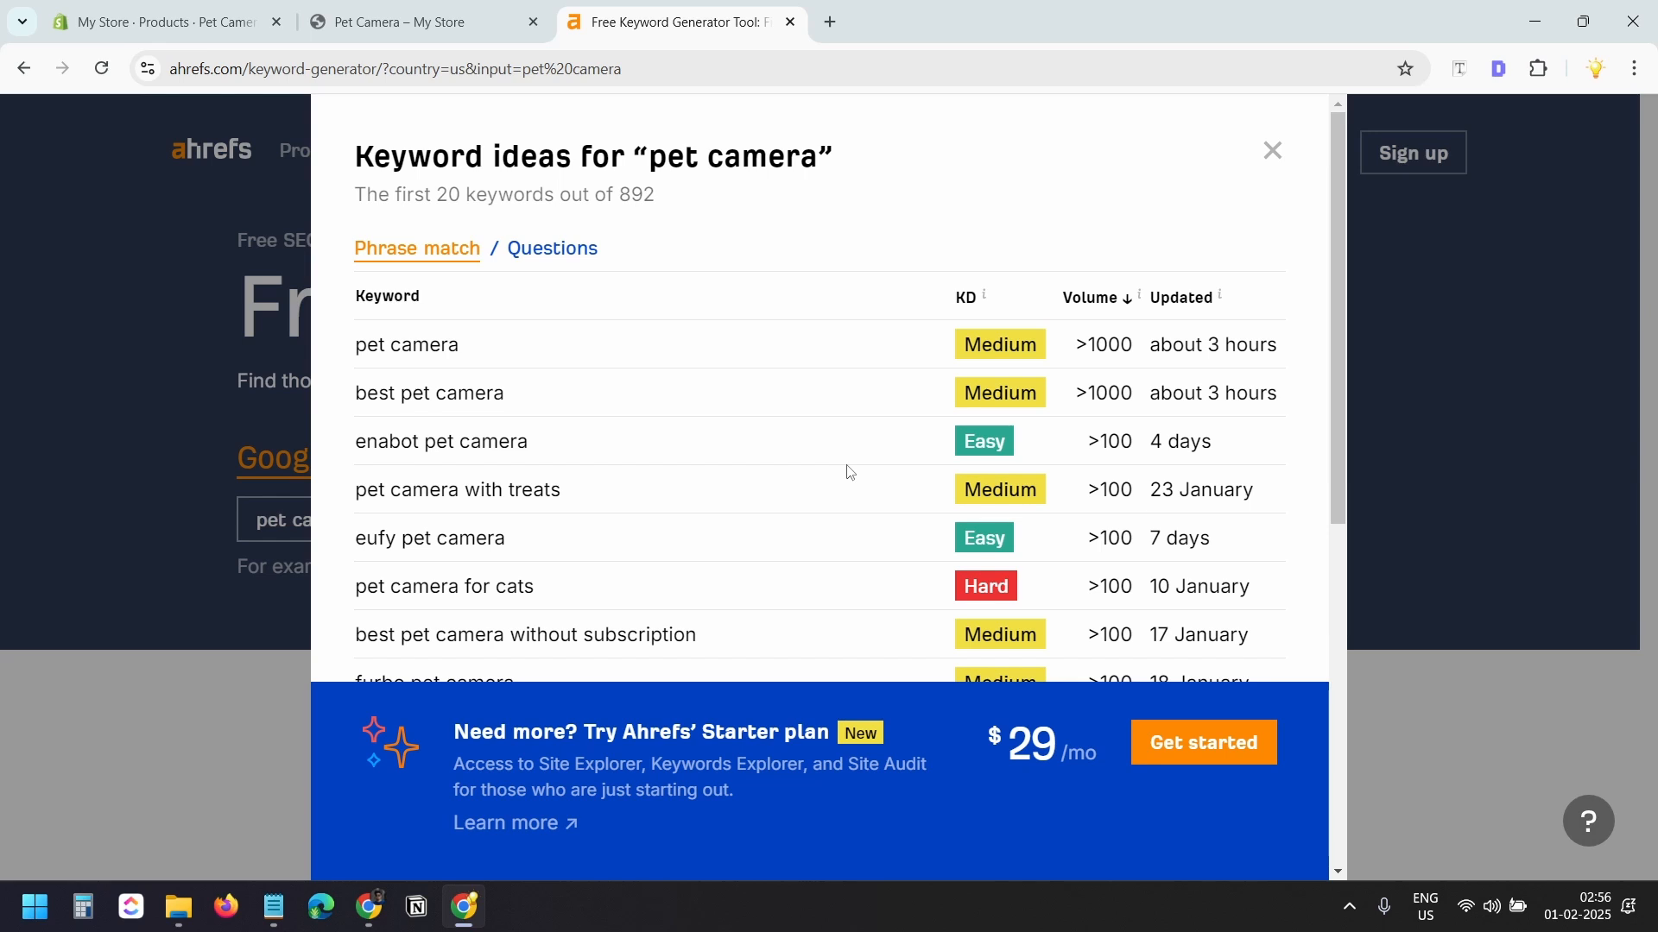
pyautogui.click(573, 254)
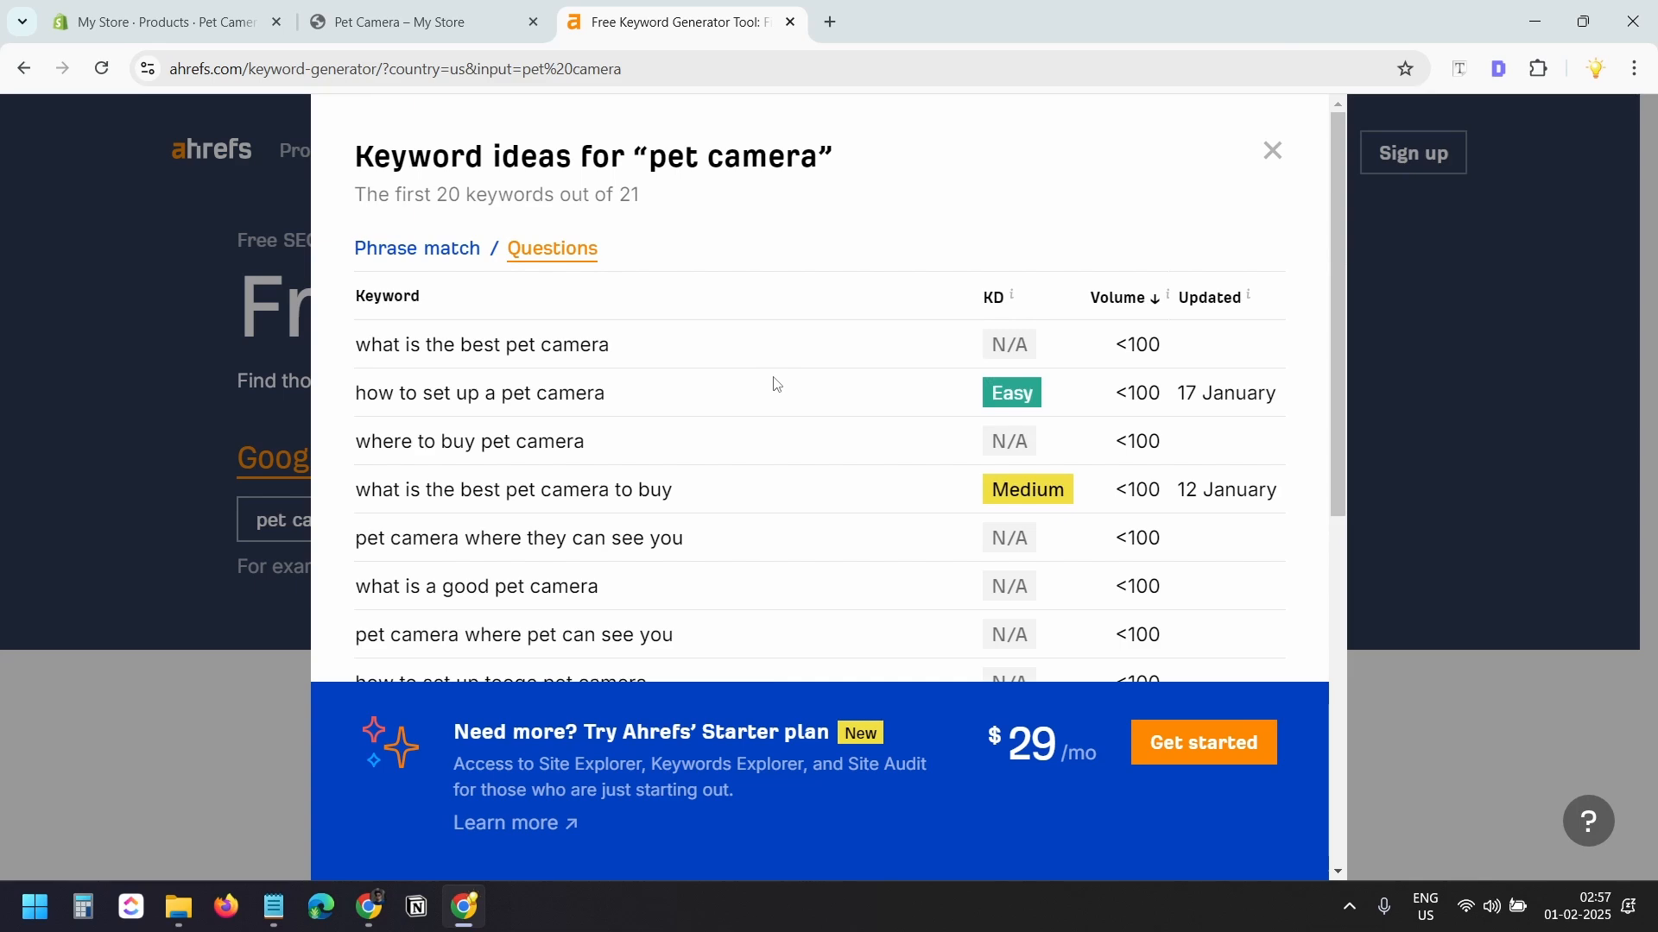
pyautogui.scroll(-6, 777, 384)
pyautogui.scroll(-2, 772, 385)
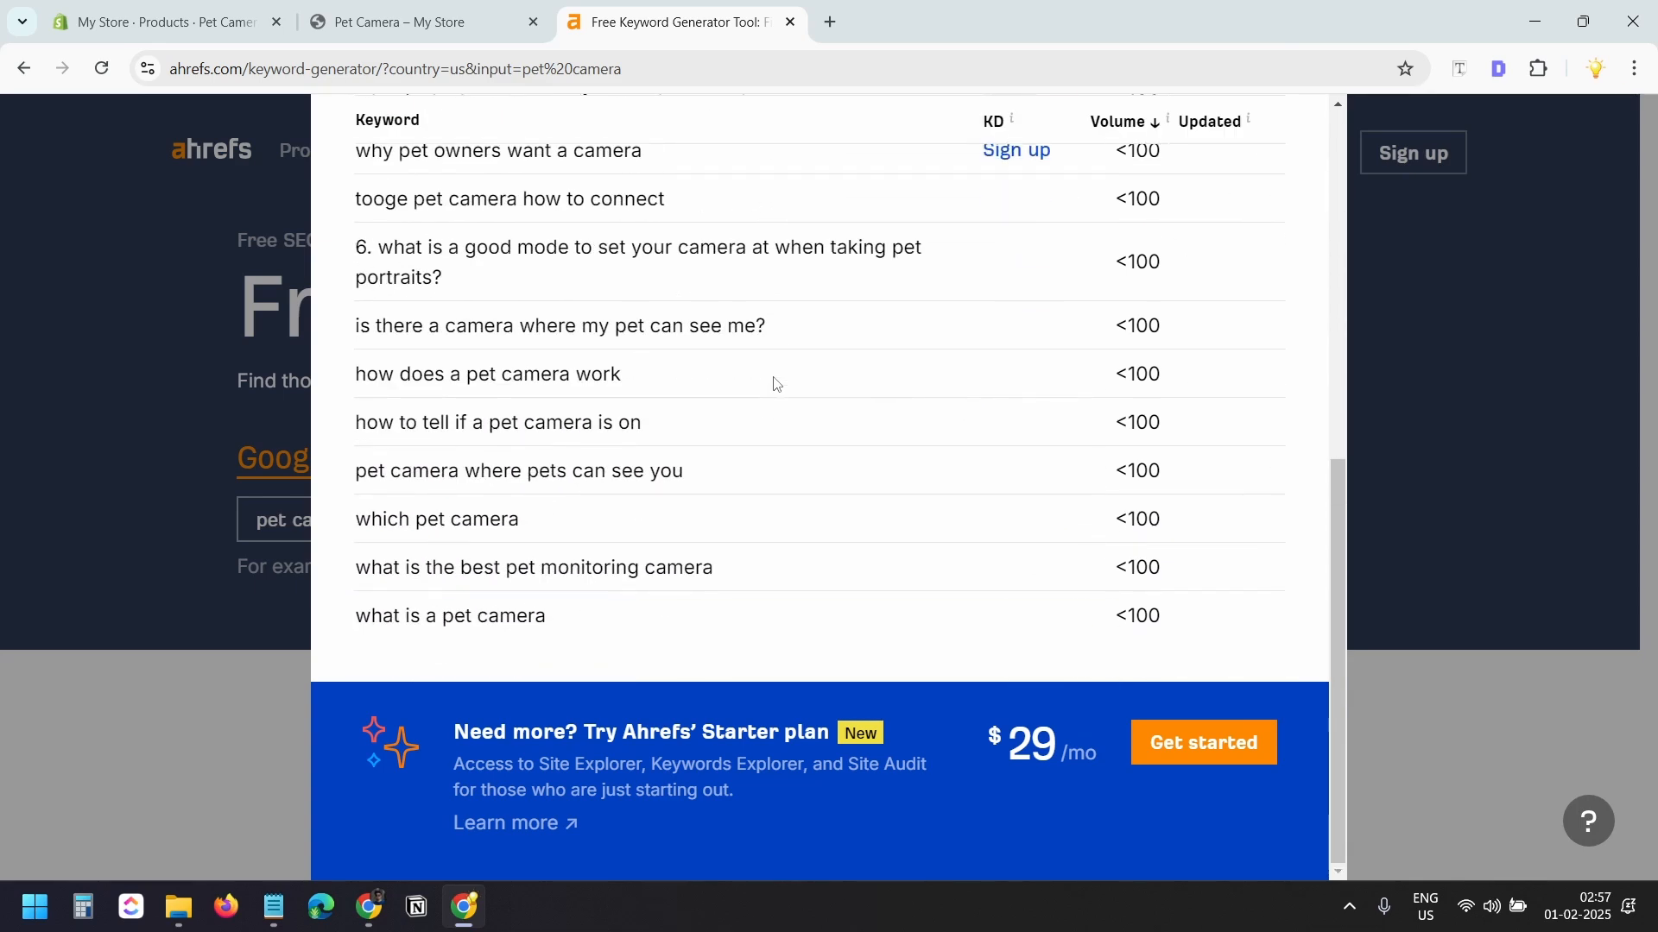
pyautogui.scroll(3, 776, 384)
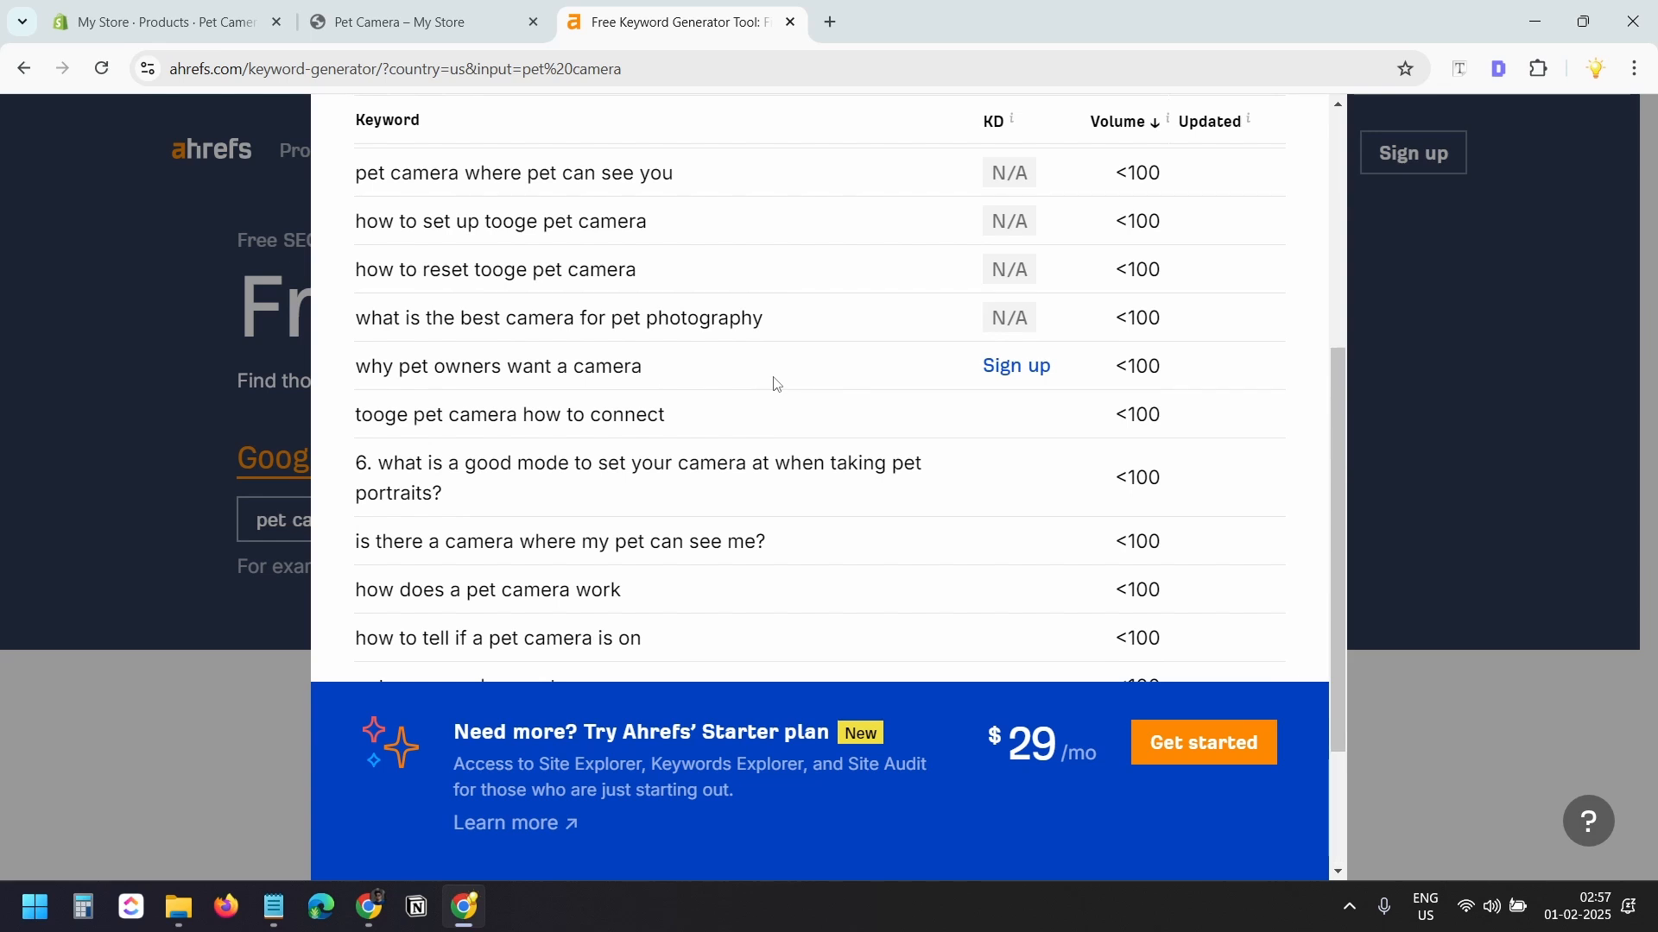
pyautogui.scroll(5, 777, 384)
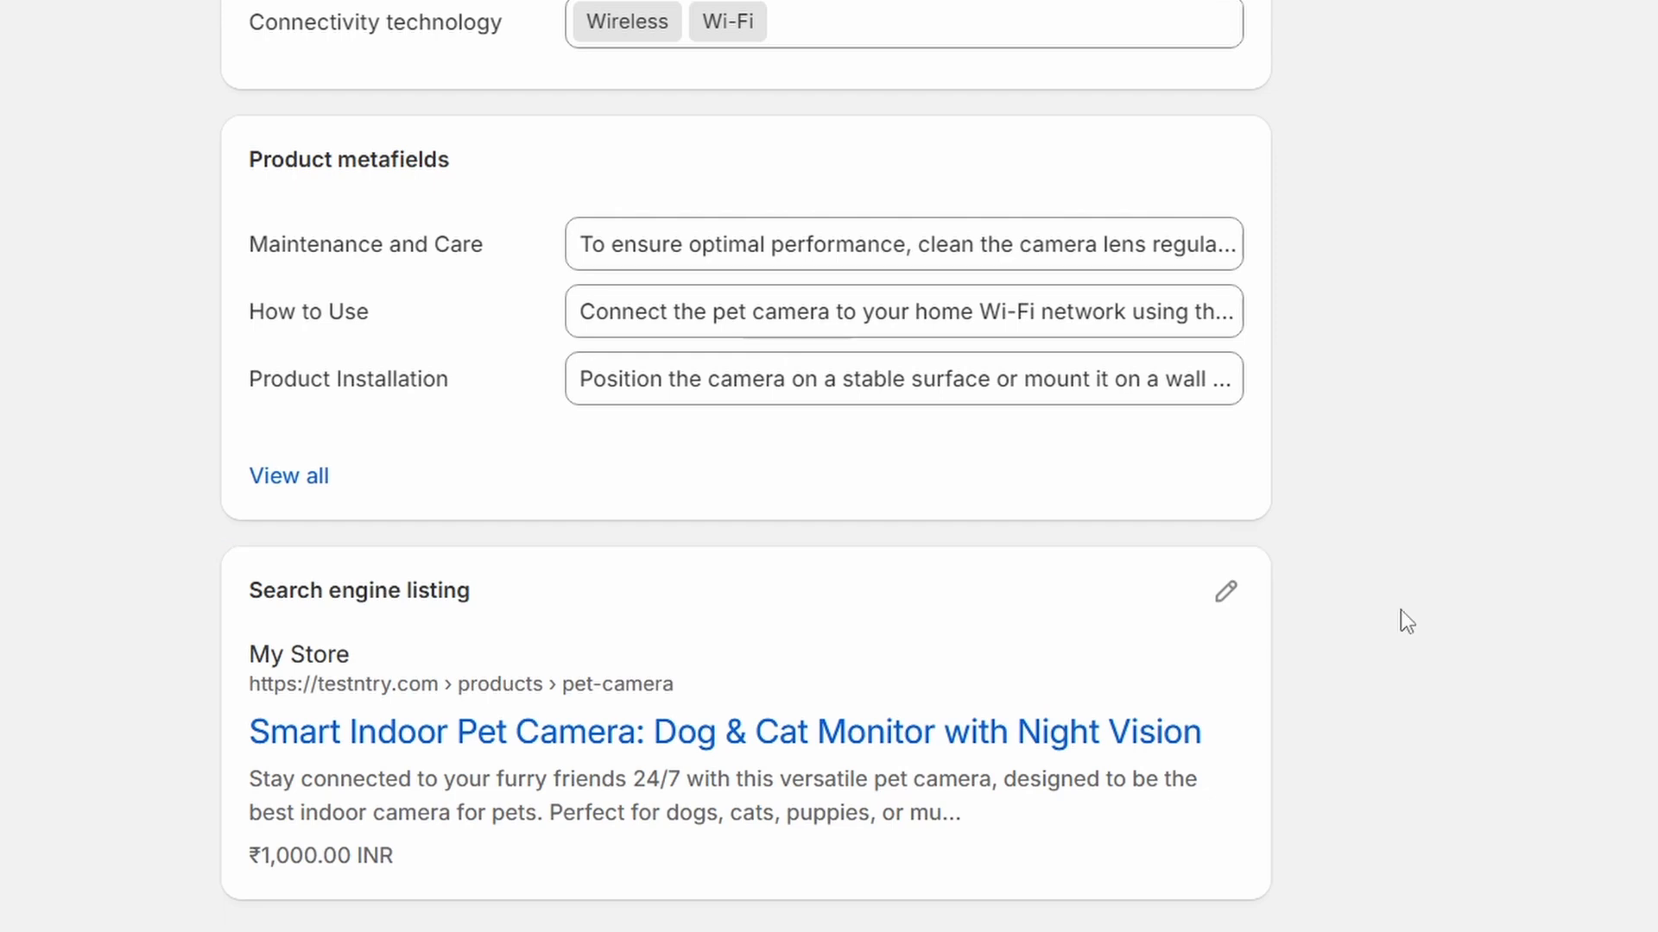
# Step: Replace the product's meta description with a short text on watching over dogs, cats and puppies with the best indoor pet camera
pyautogui.click(1226, 591)
pyautogui.scroll(-4, 1397, 591)
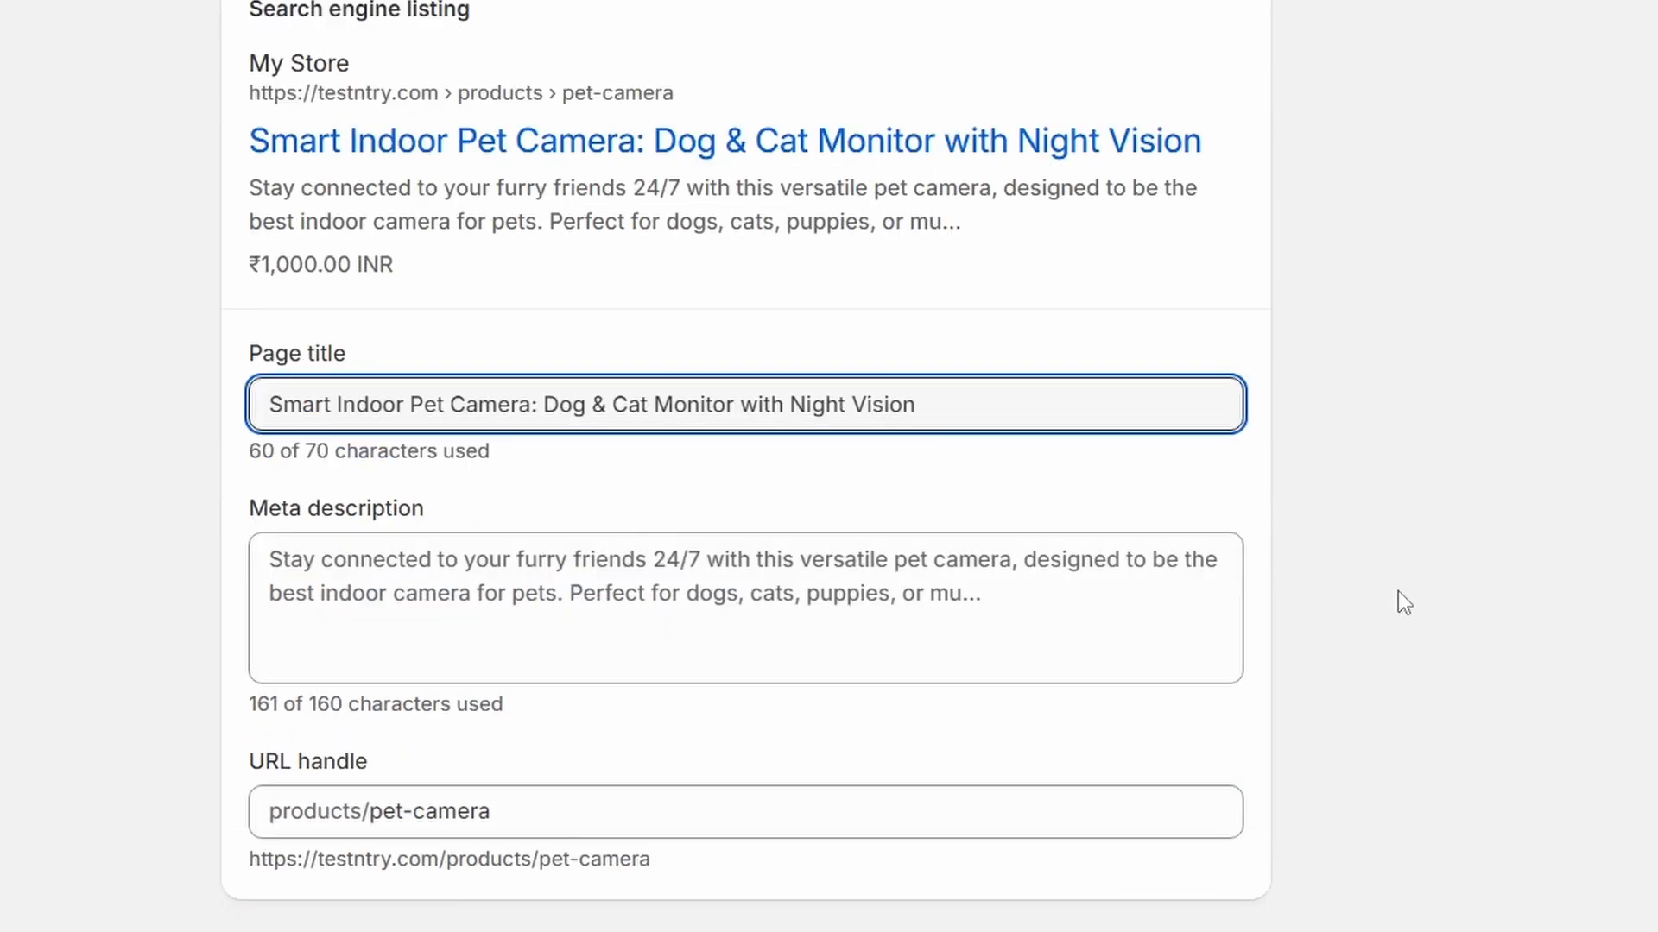
pyautogui.click(1518, 556)
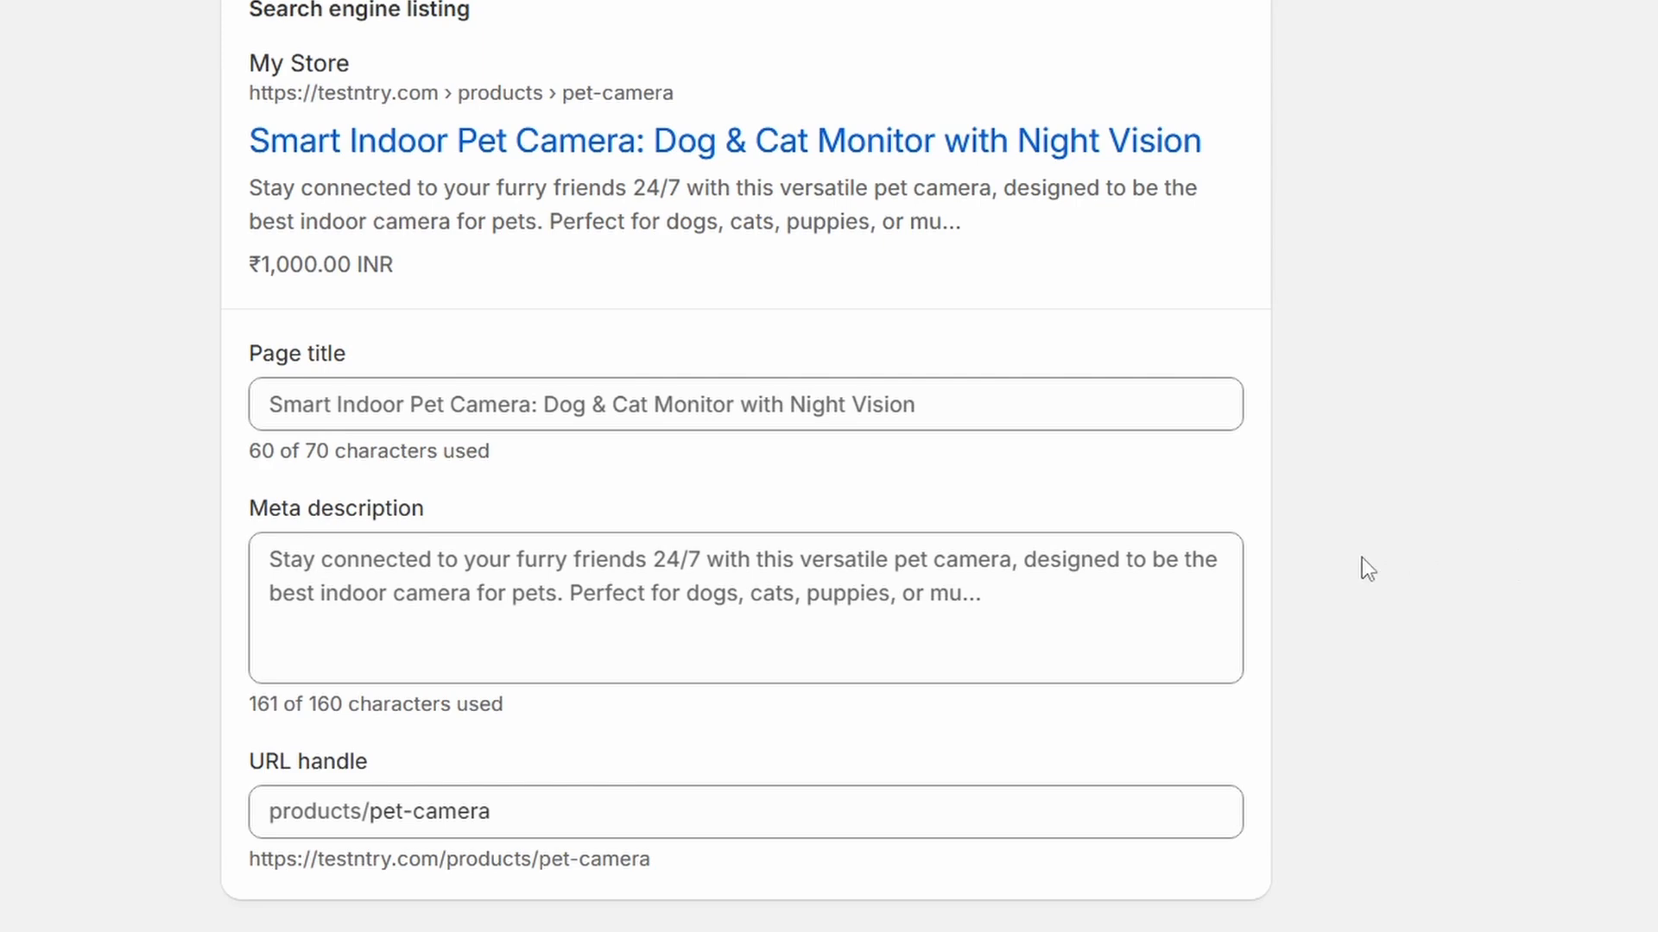
pyautogui.click(962, 593)
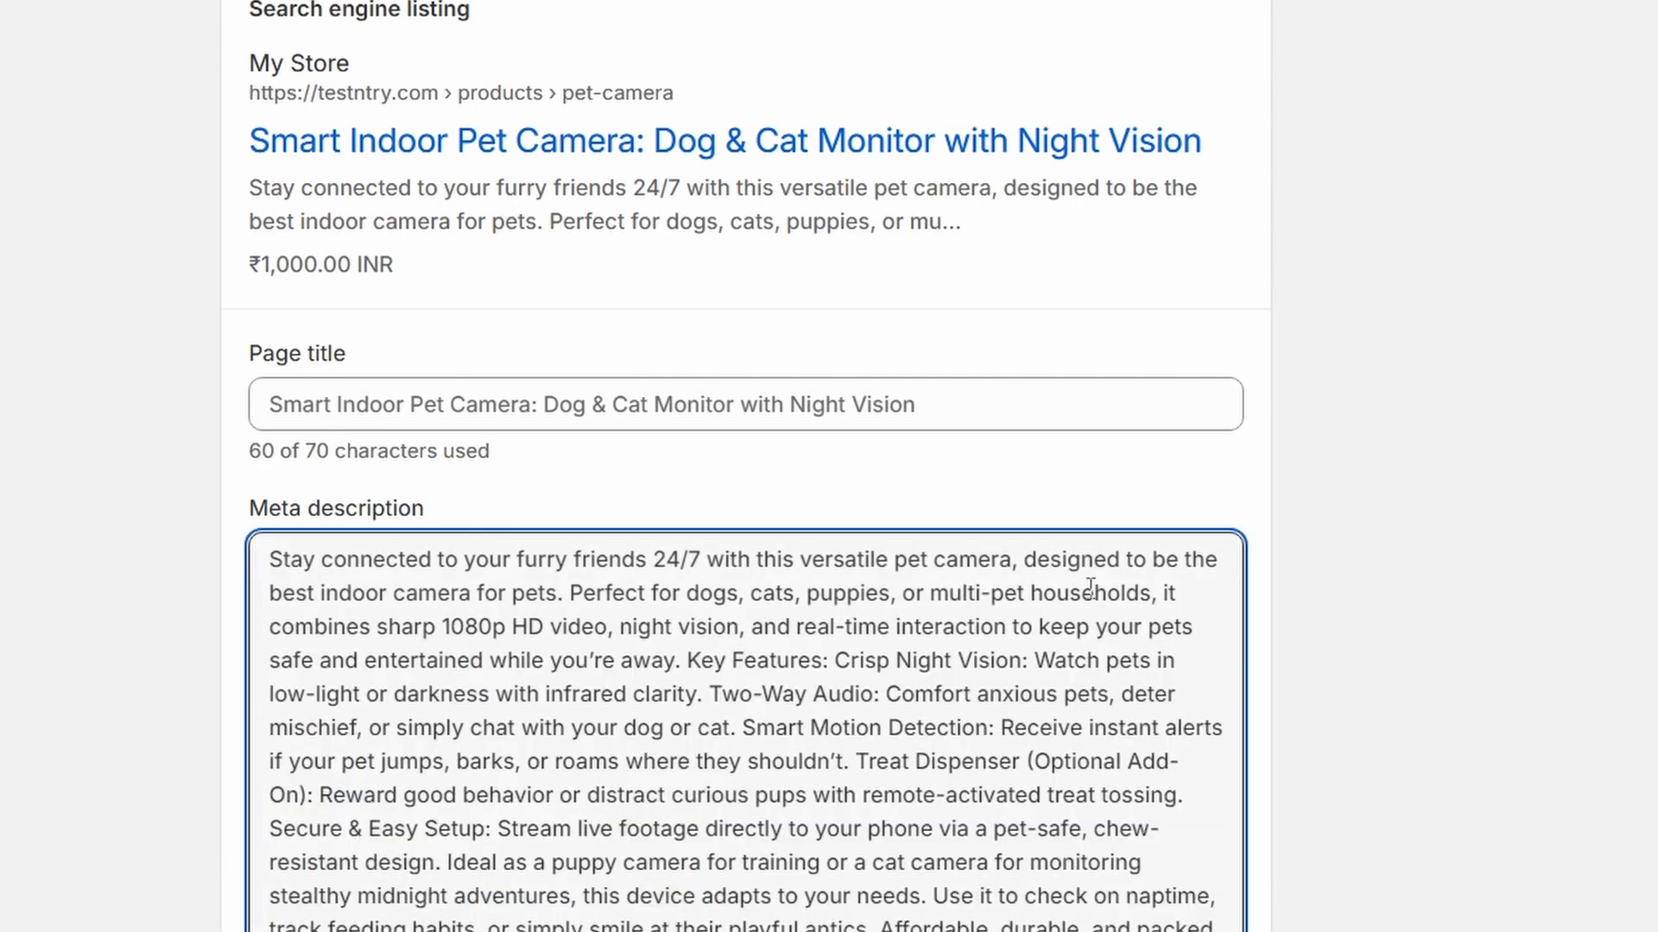
pyautogui.hotkey('ctrl', 'a')
pyautogui.press('BackSpace')
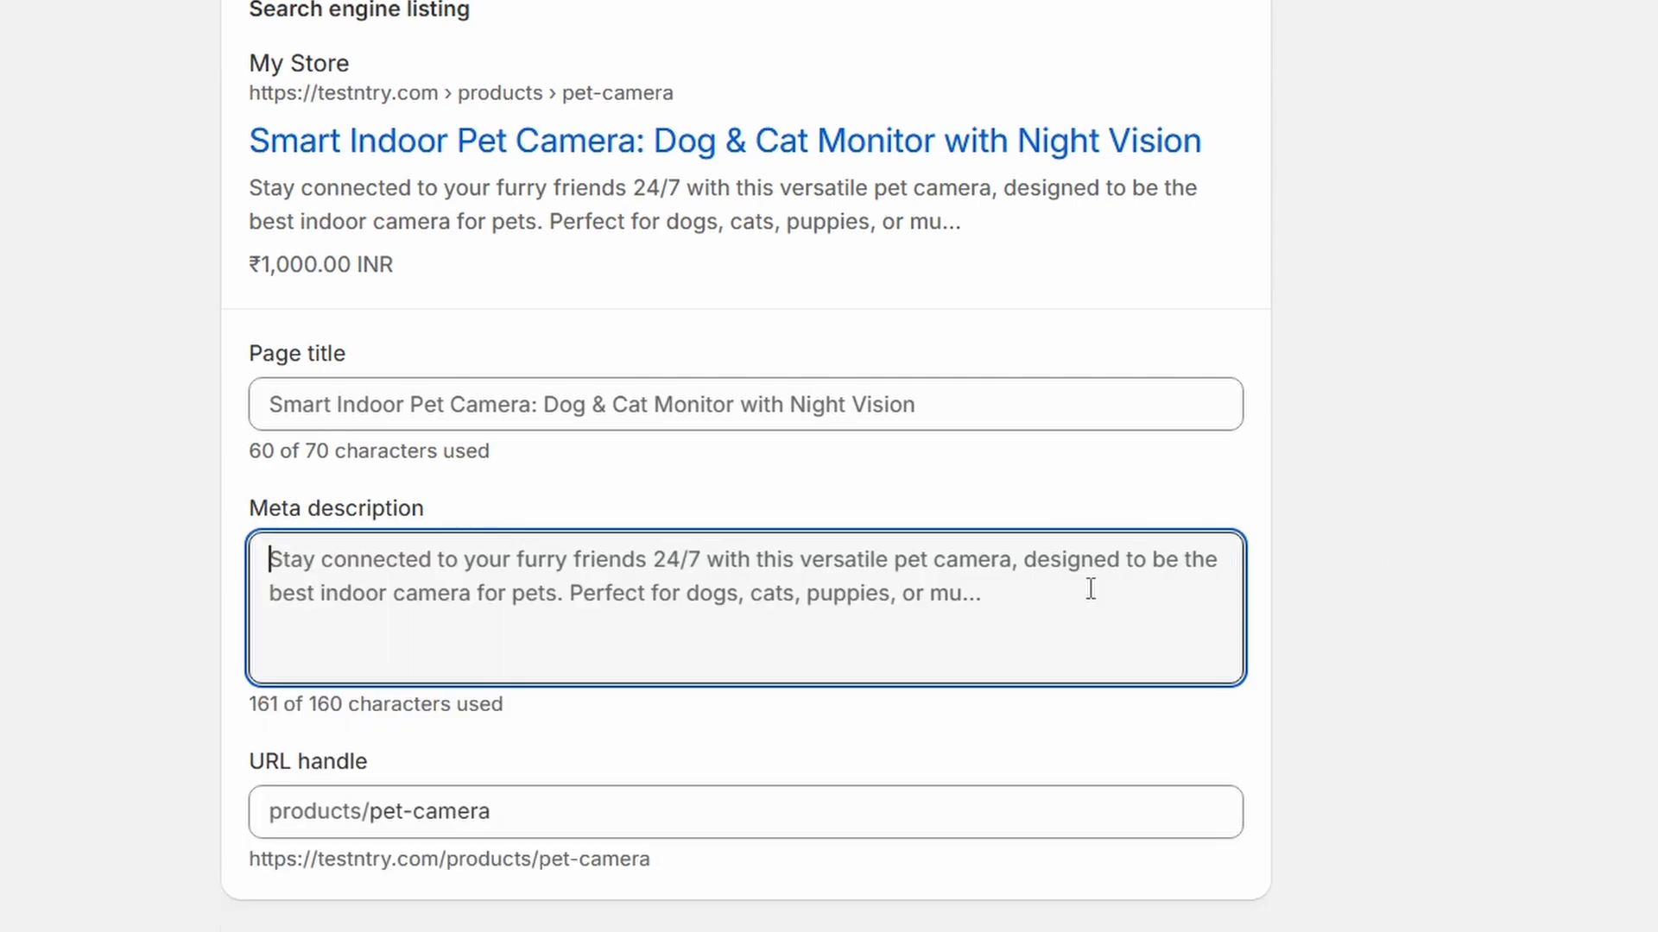
pyautogui.write('Watch over your pets with the best indoor pet camera. Perfect for dogs, cats, and puppies, offering peace of mind and easy monitoring anytime.')
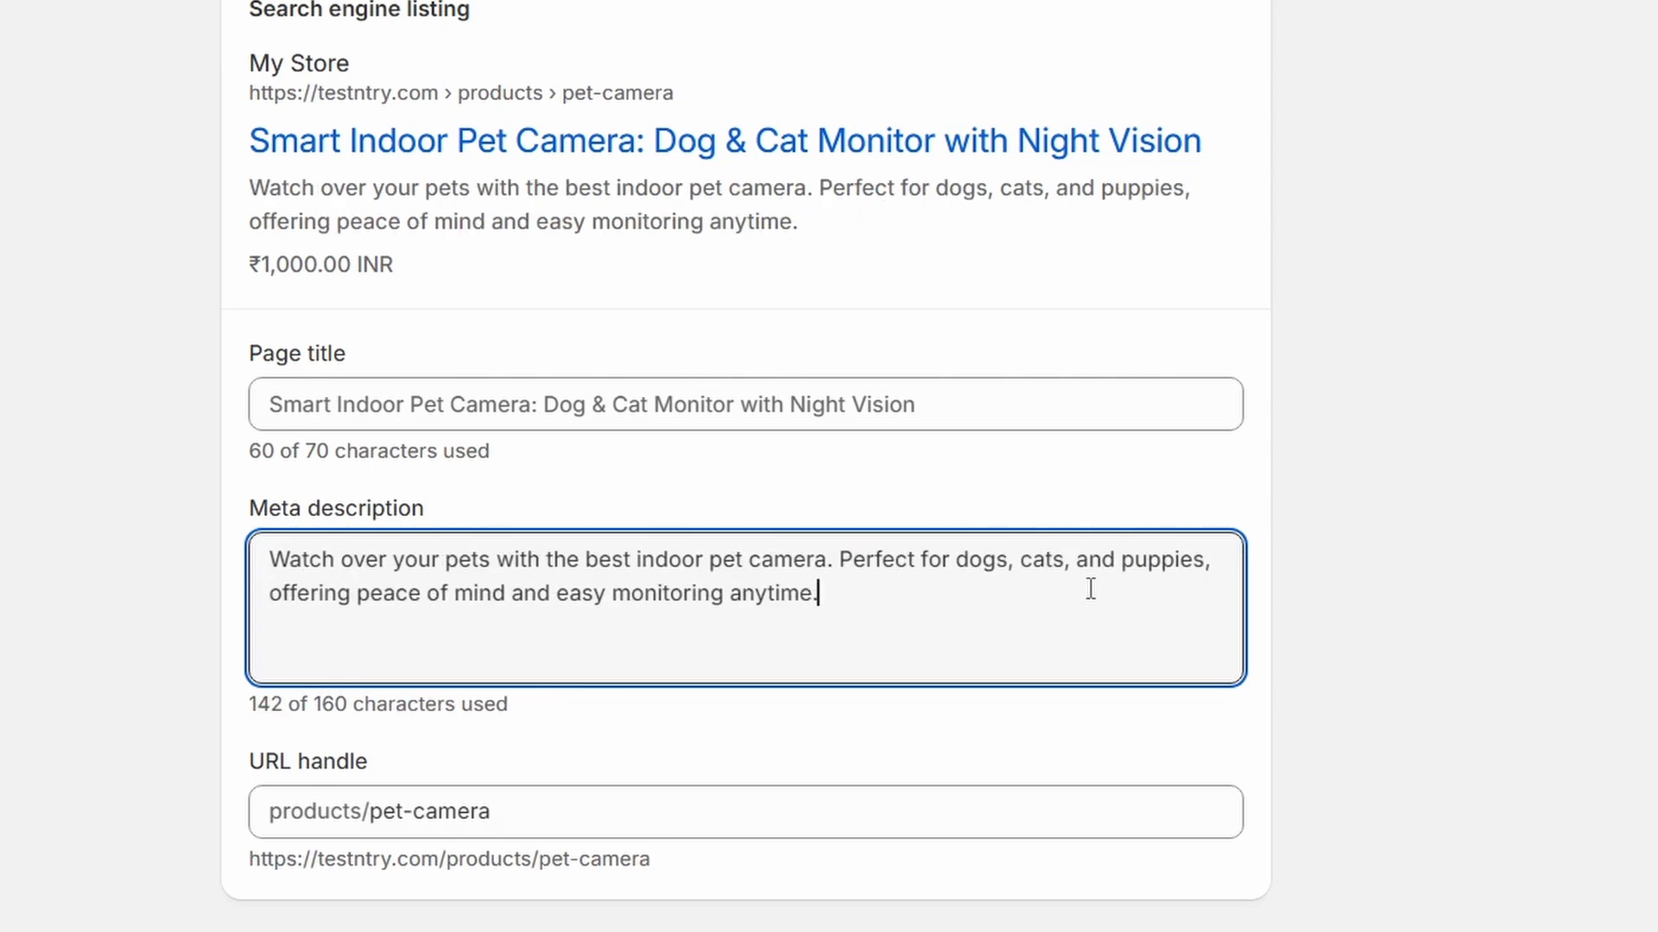
pyautogui.click(1647, 570)
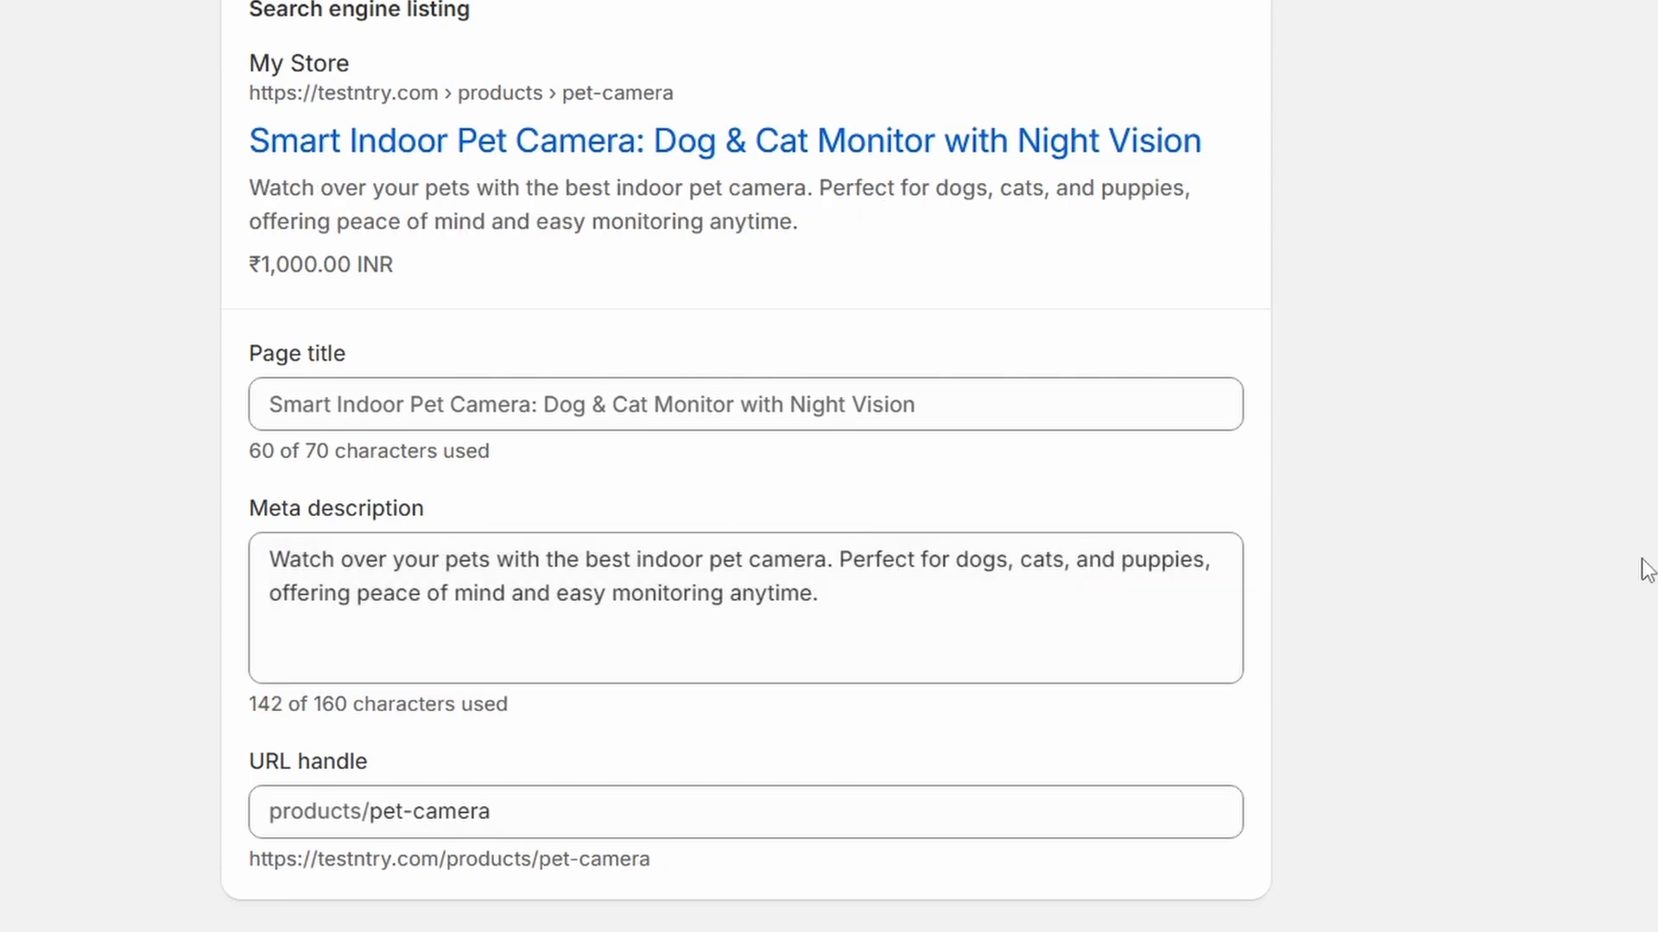
# Step: Change the product's URL handle to "indoor-pet-camera-for-dogs-cats-puppies" with the URL redirect kept on, and save the product
pyautogui.scroll(-2, 1648, 570)
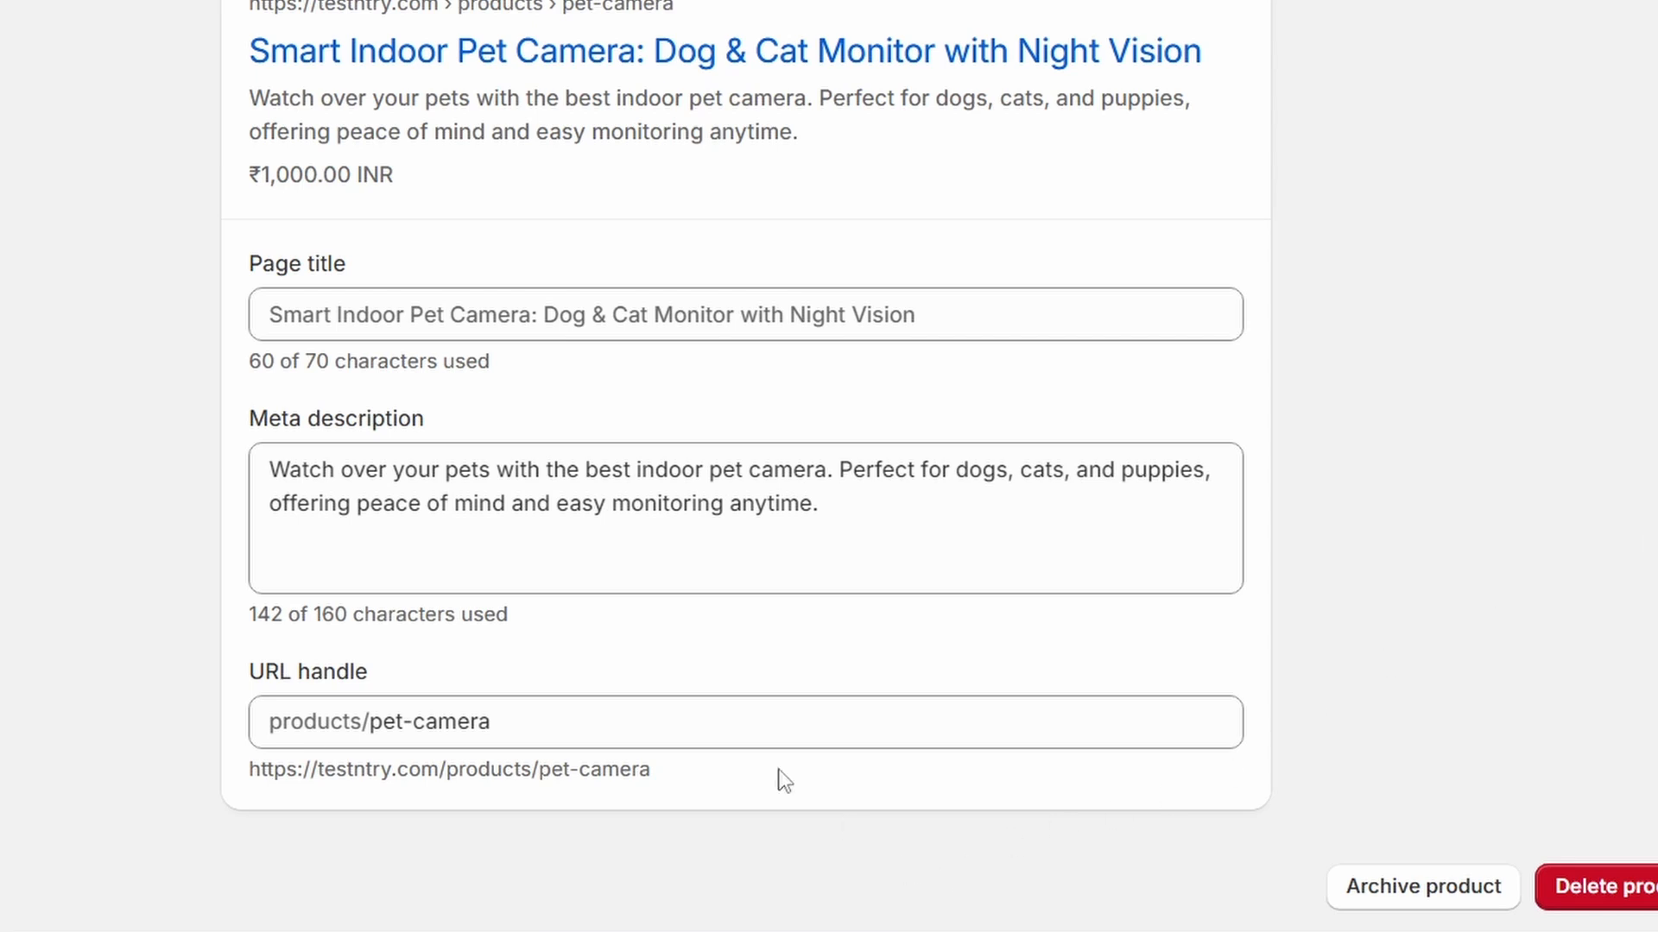
pyautogui.moveTo(640, 722); pyautogui.dragTo(376, 723)
pyautogui.write('indoor-pet-camera-for-dogs-cats-puppies')
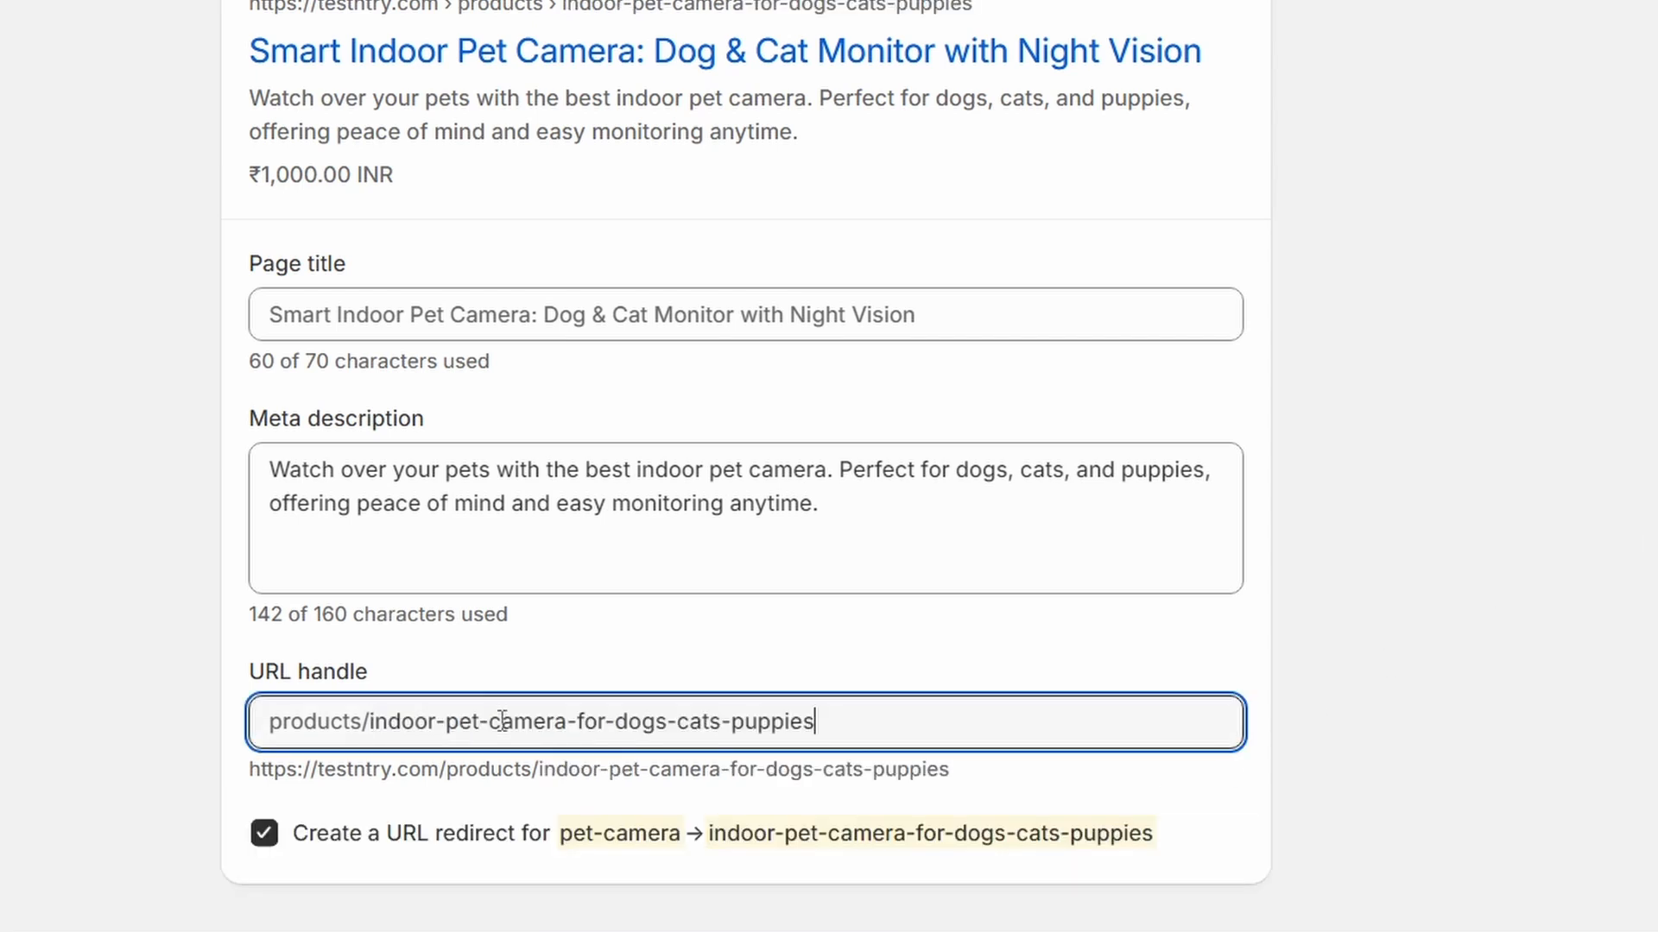
pyautogui.click(1474, 618)
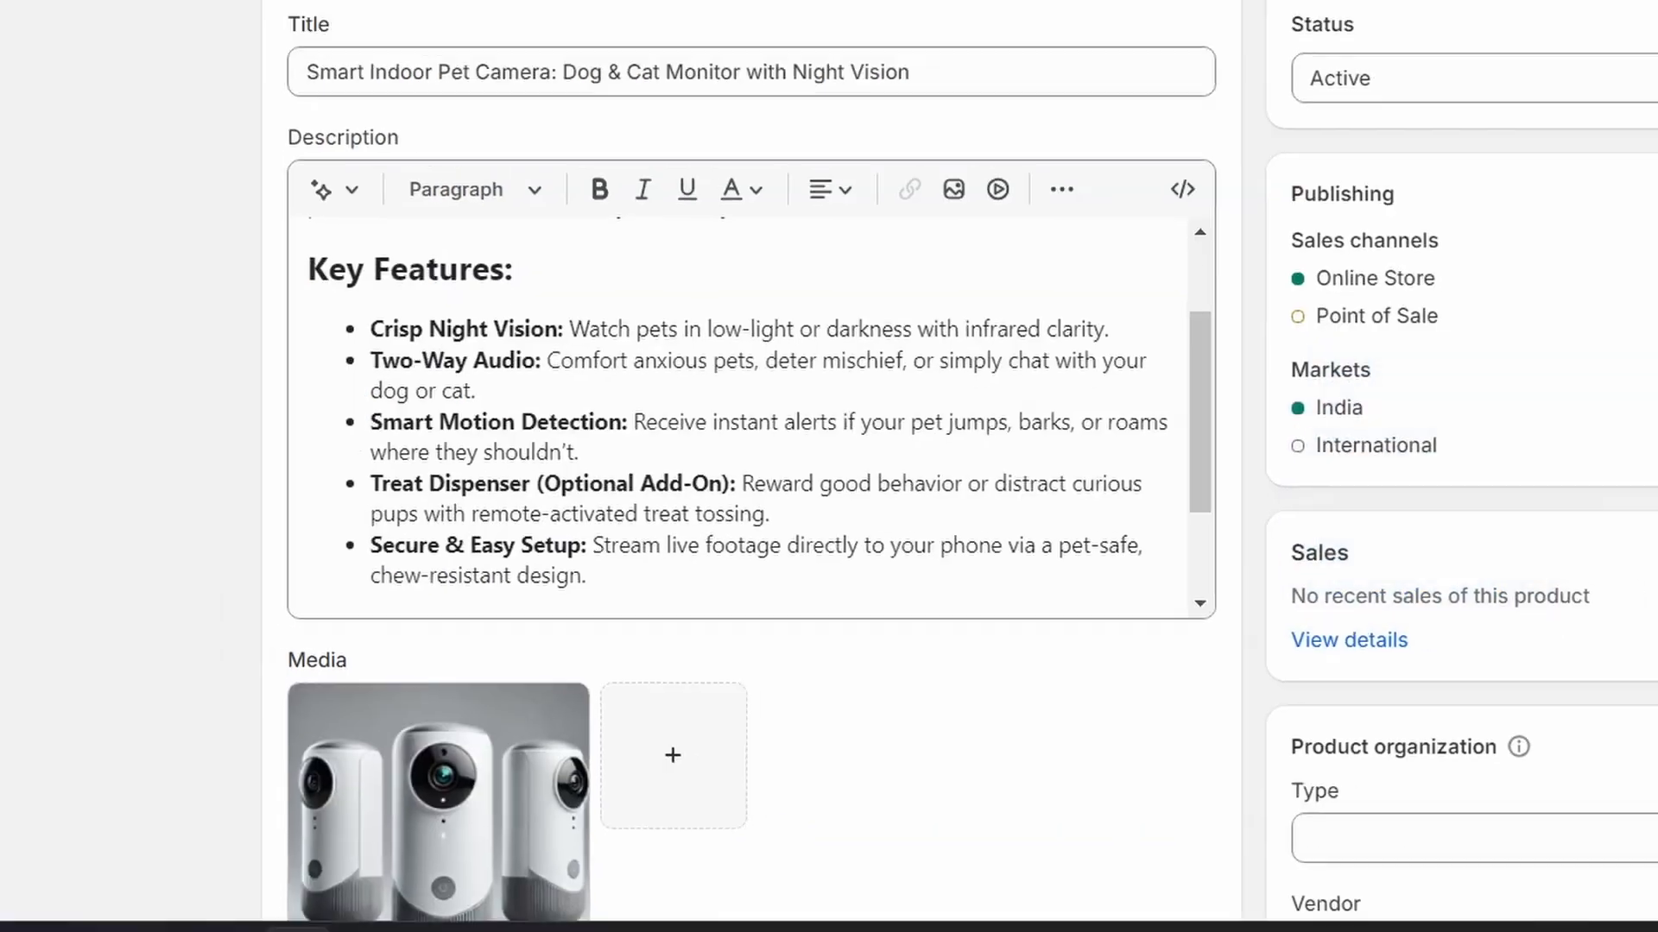
pyautogui.click(1142, 128)
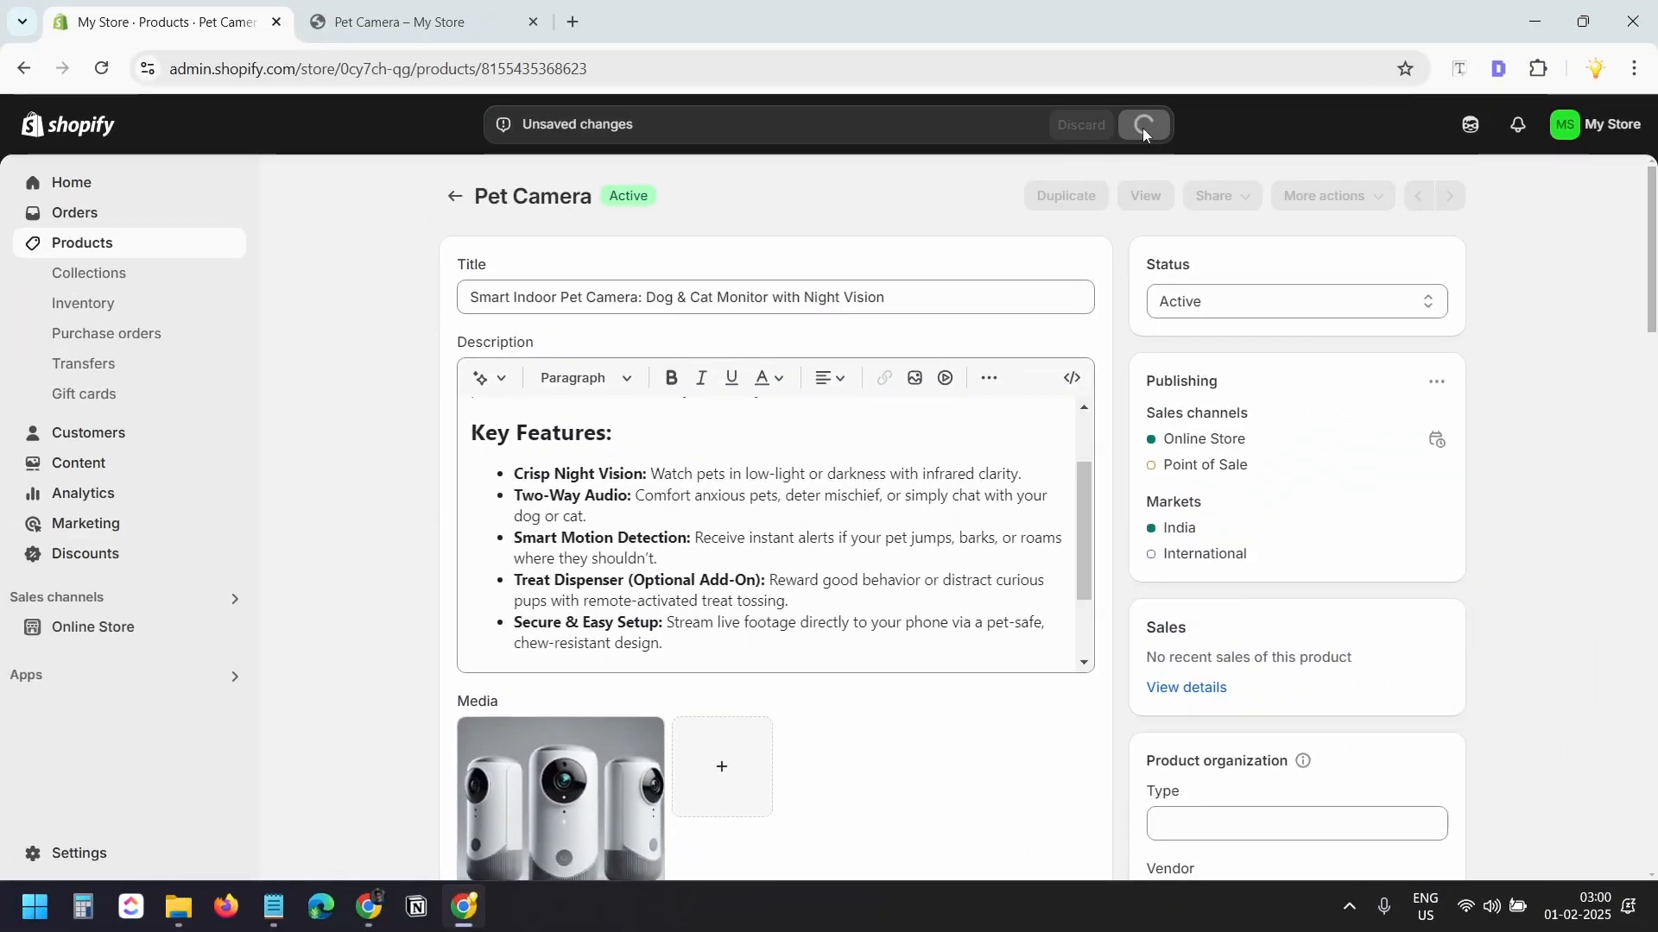
# Step: View the live product page through to its collapsible rows, and check its title, description and URL in the SEO extension
pyautogui.click(1236, 198)
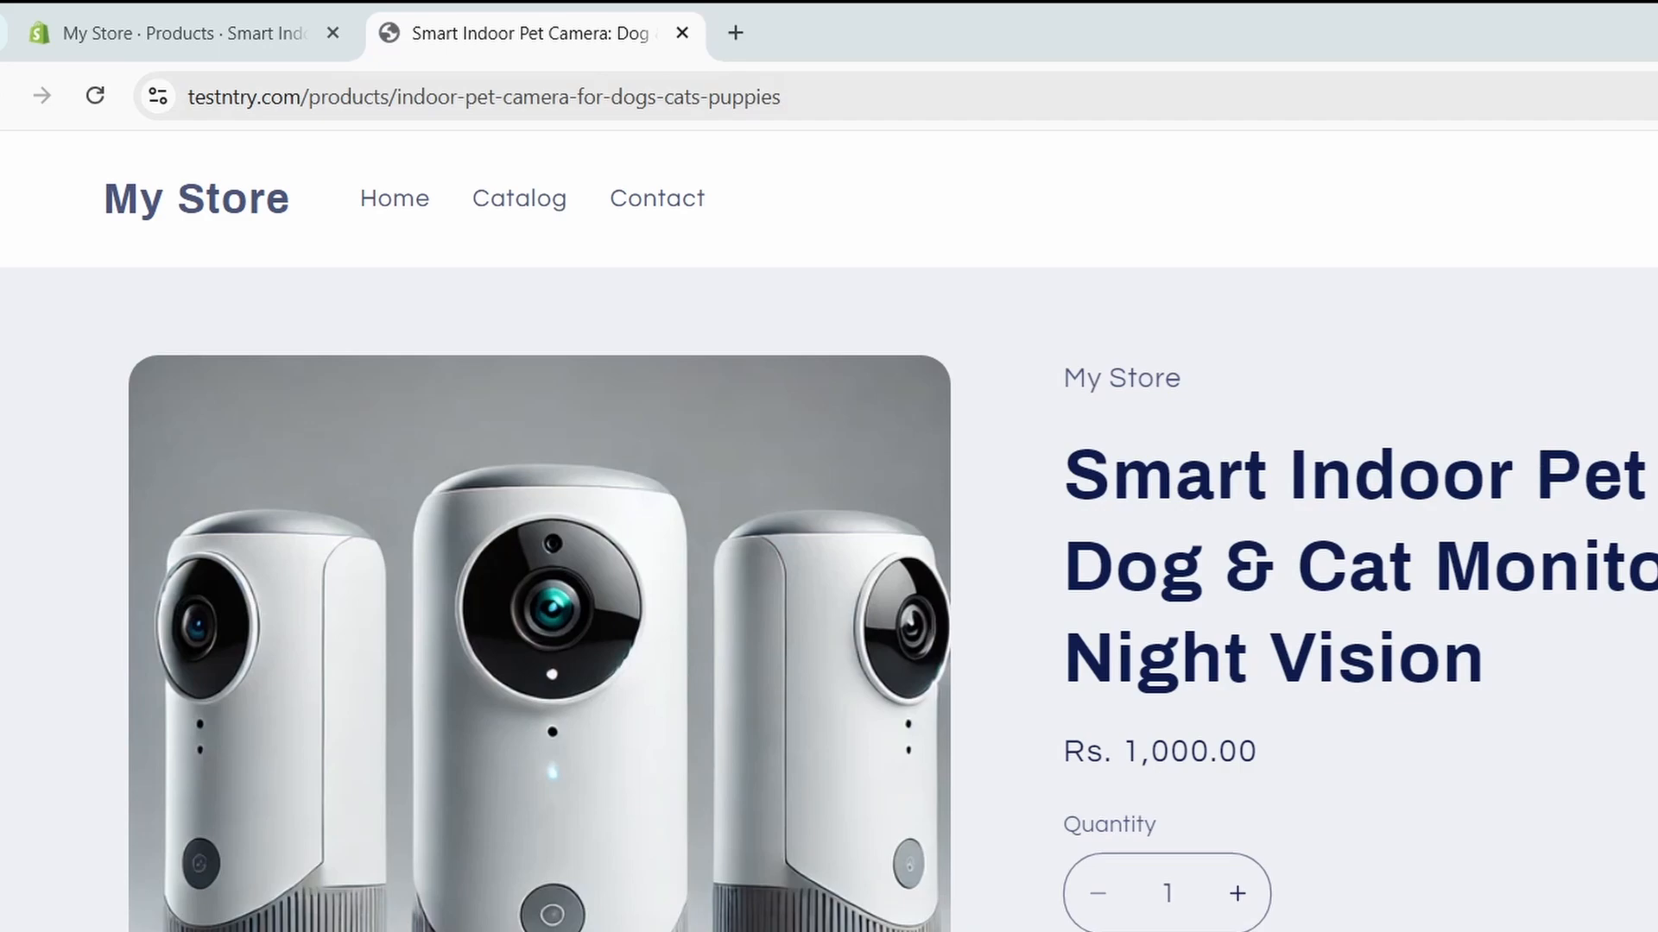
pyautogui.scroll(-12, 1535, 477)
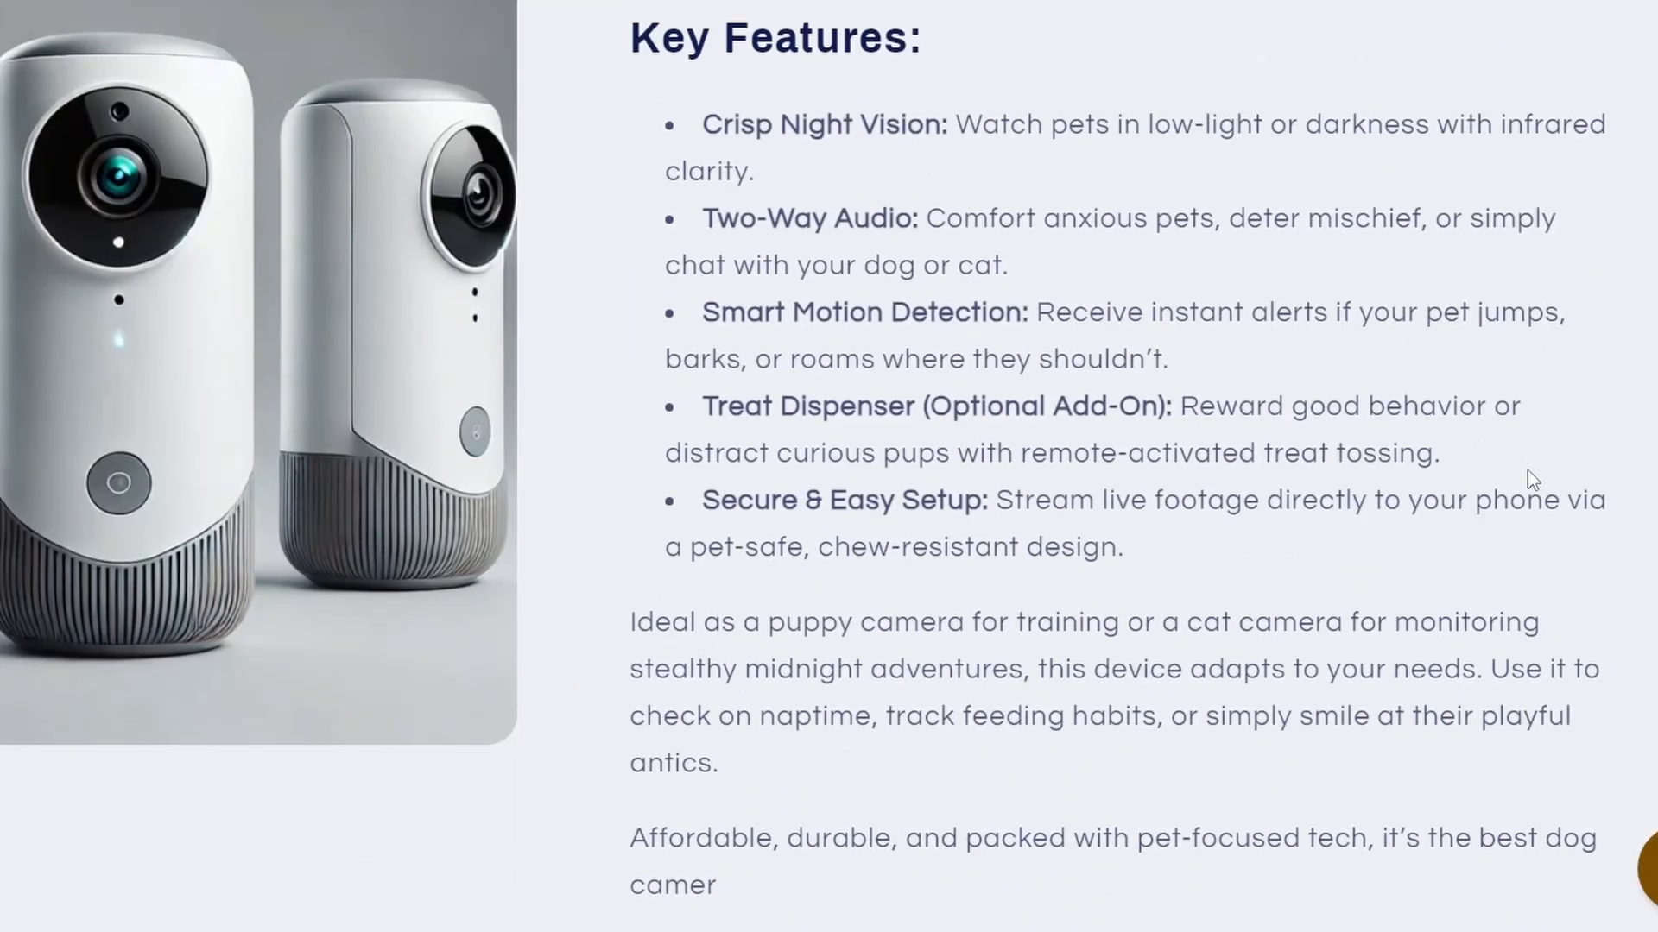
pyautogui.scroll(-6, 1528, 478)
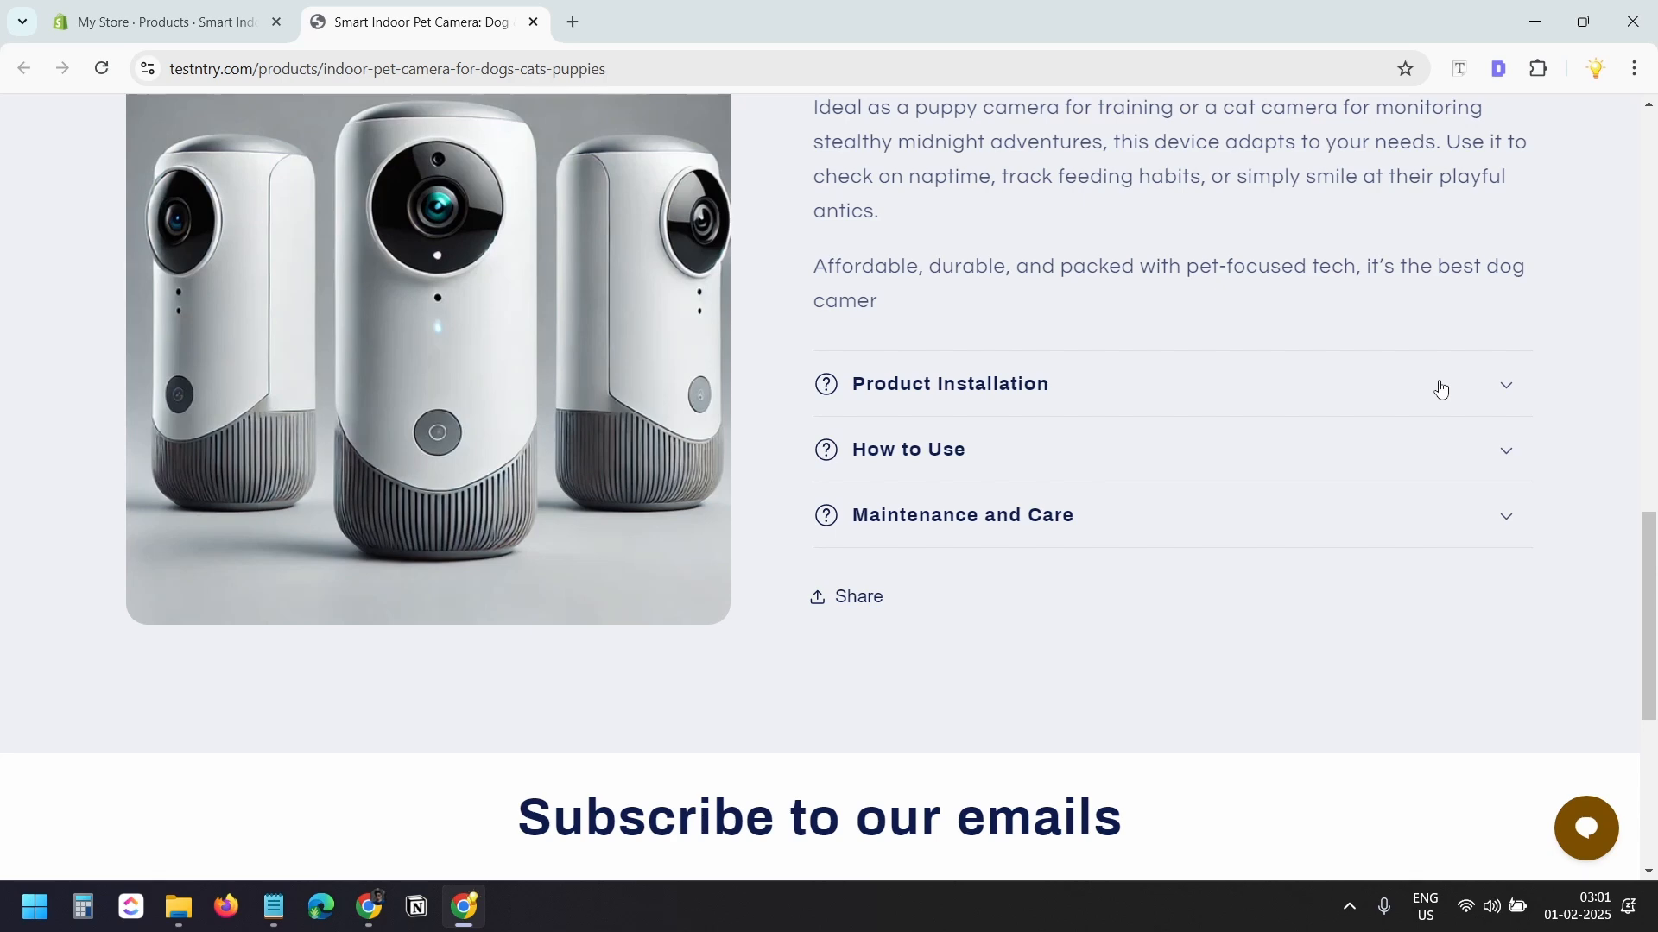
pyautogui.click(1498, 69)
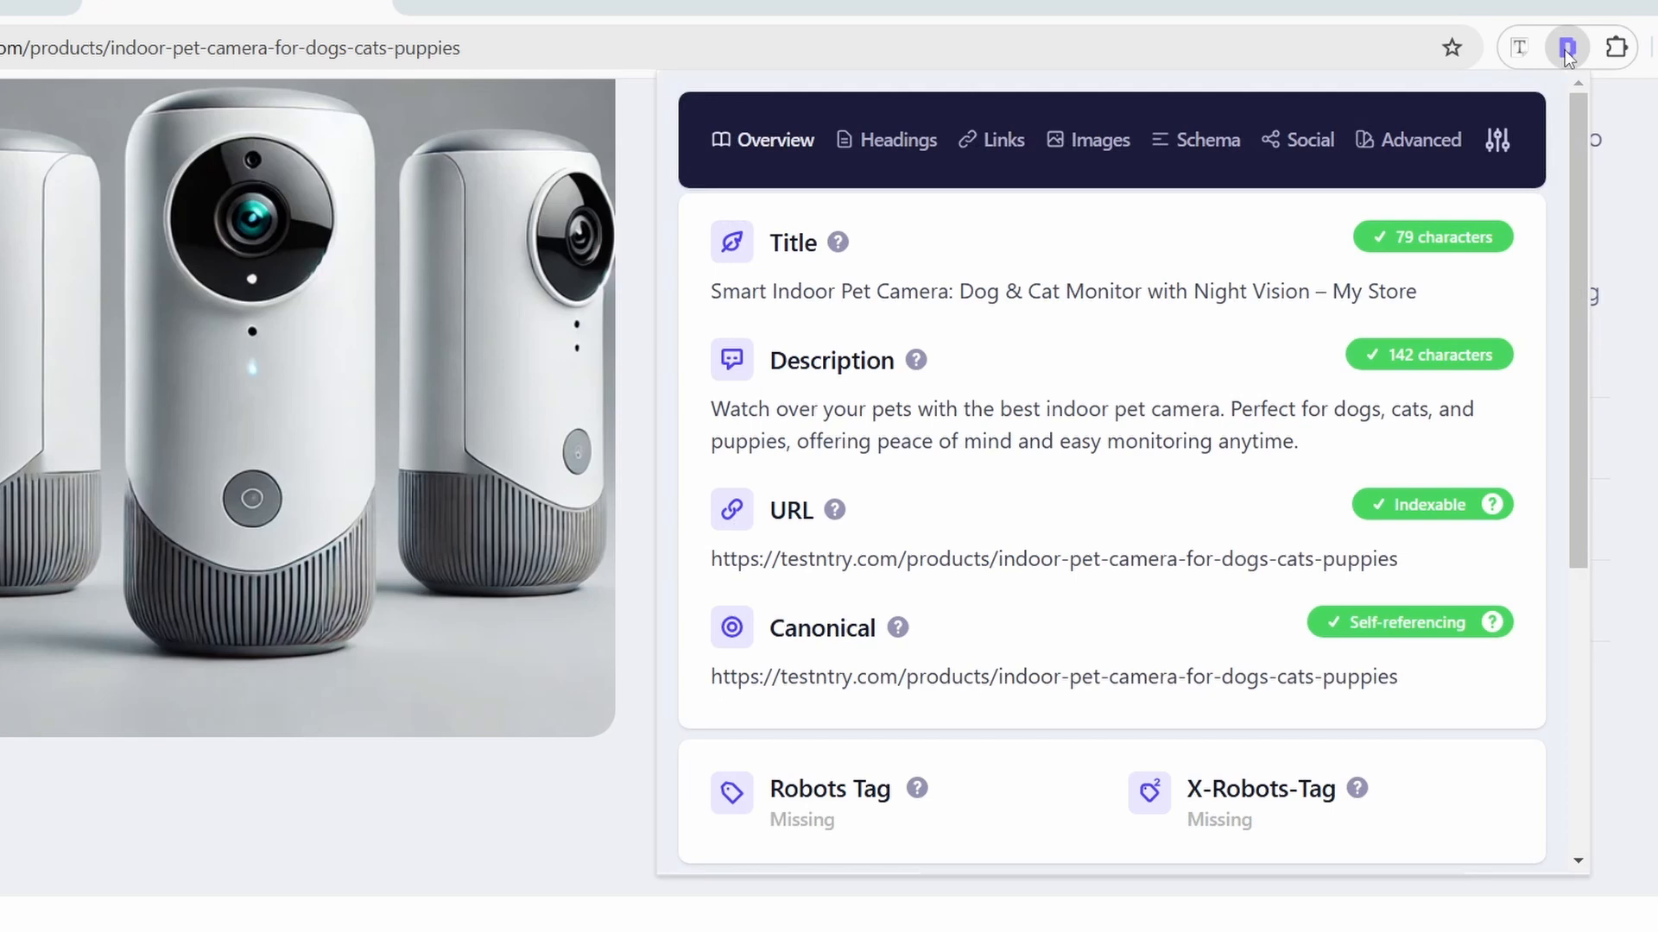
pyautogui.moveTo(1294, 442); pyautogui.dragTo(758, 423)
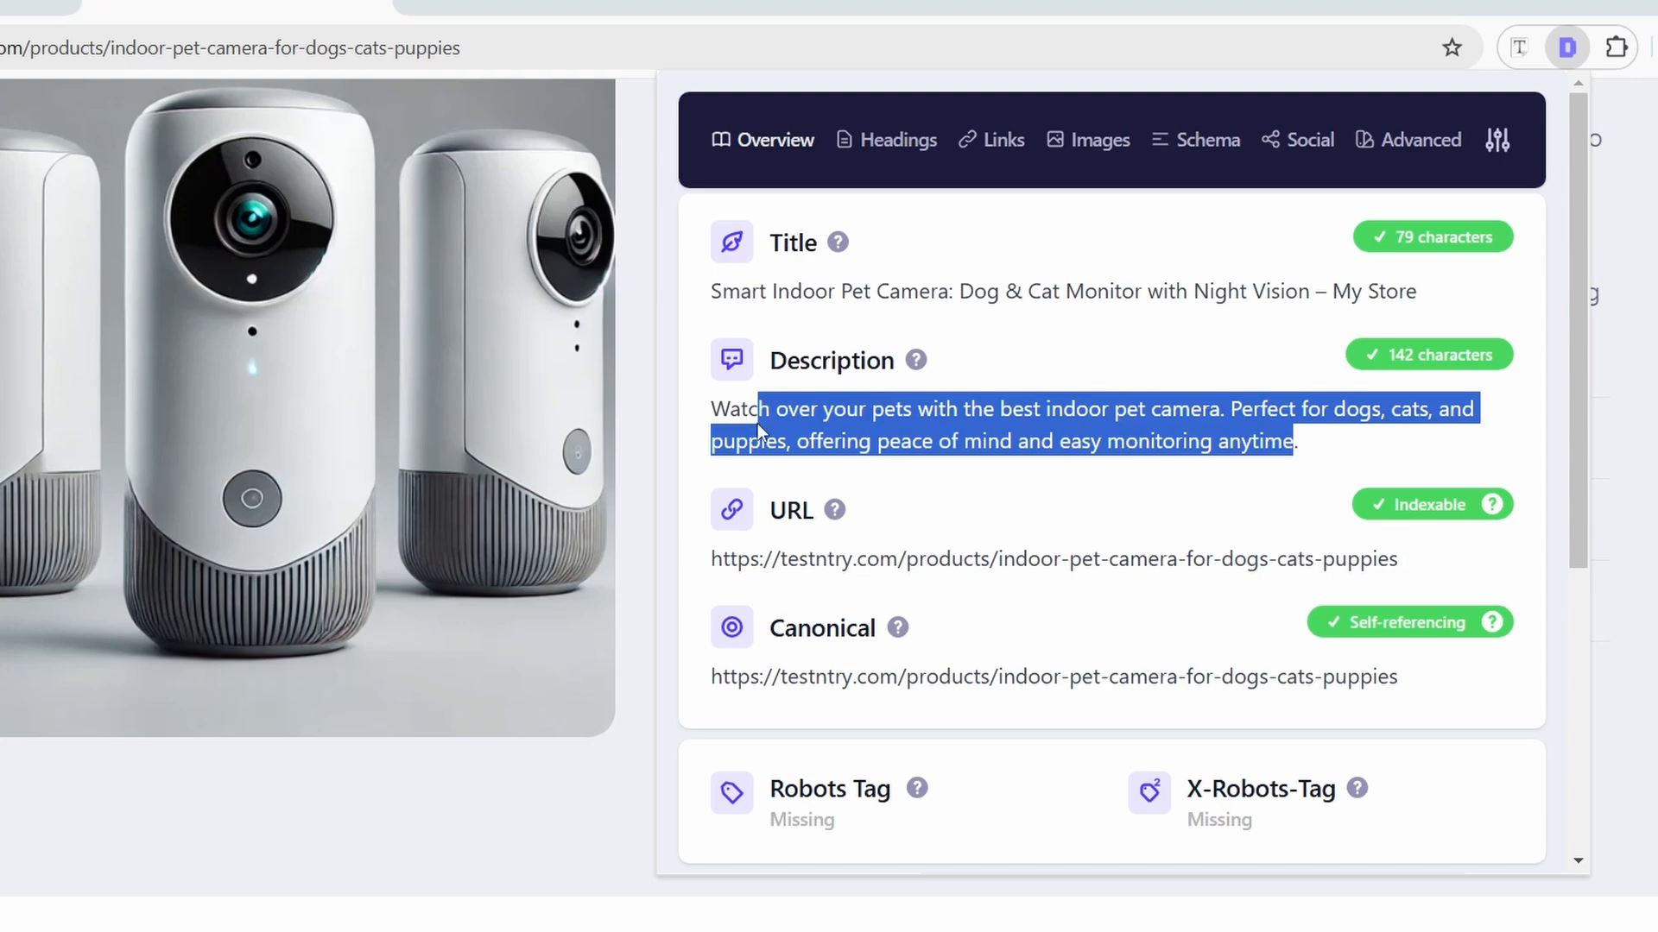
pyautogui.click(985, 450)
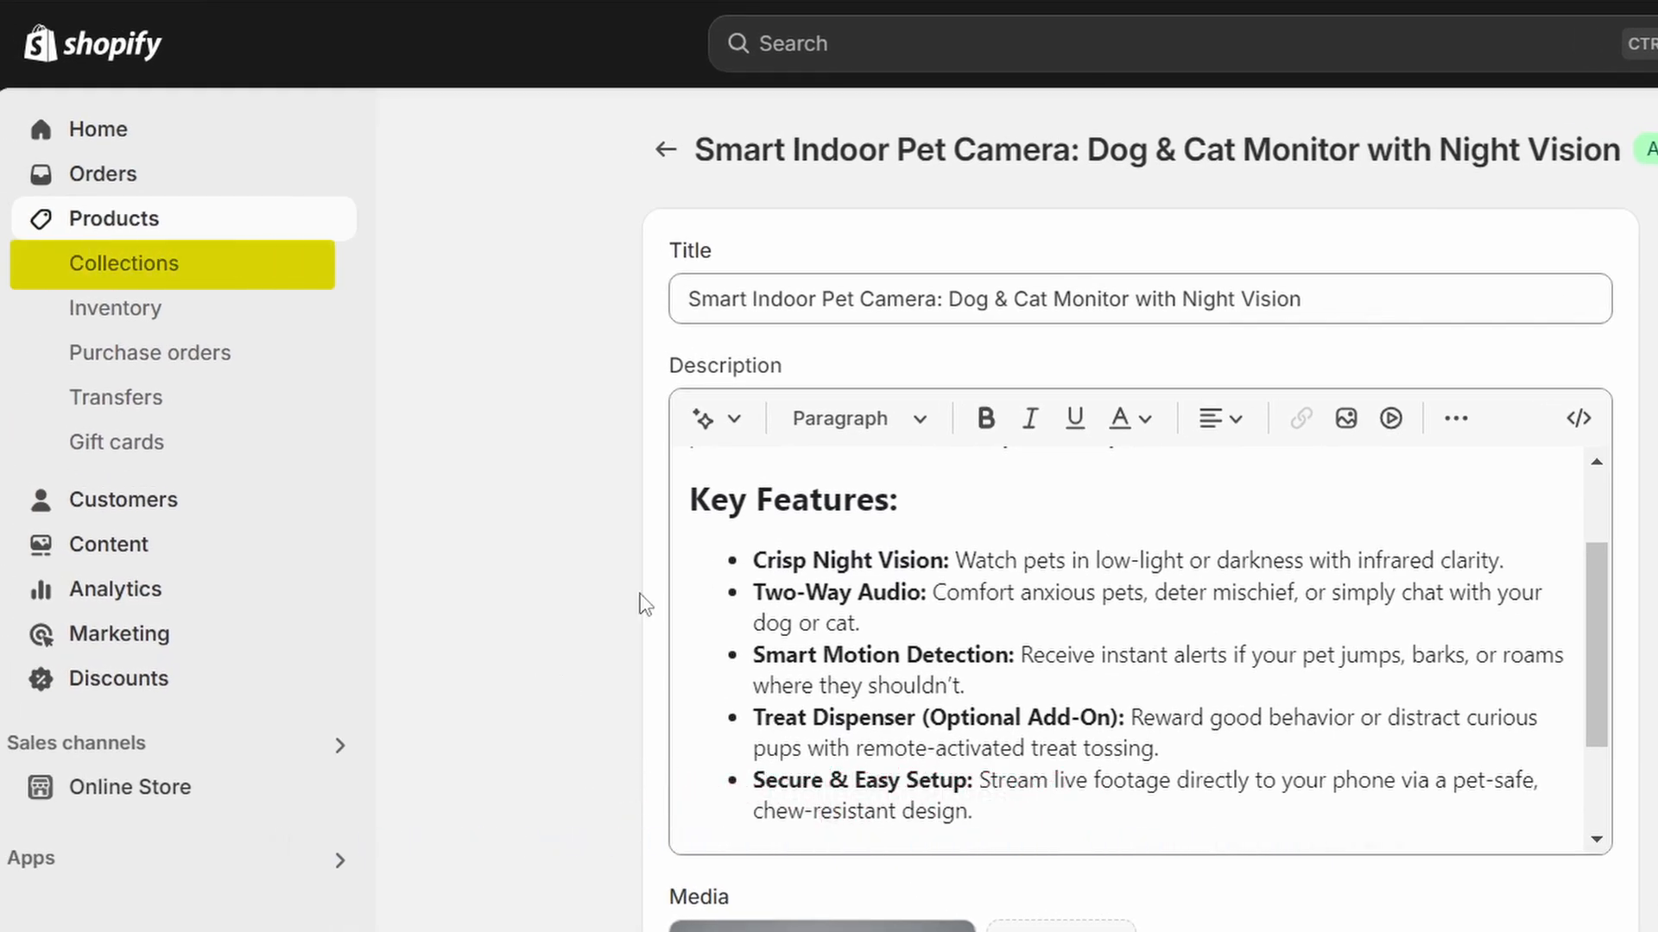
# Step: Open the Electronics collection in the Shopify admin, retitle it "Electronics Collection" and add a description about its range of gadgets and everyday devices
pyautogui.click(198, 262)
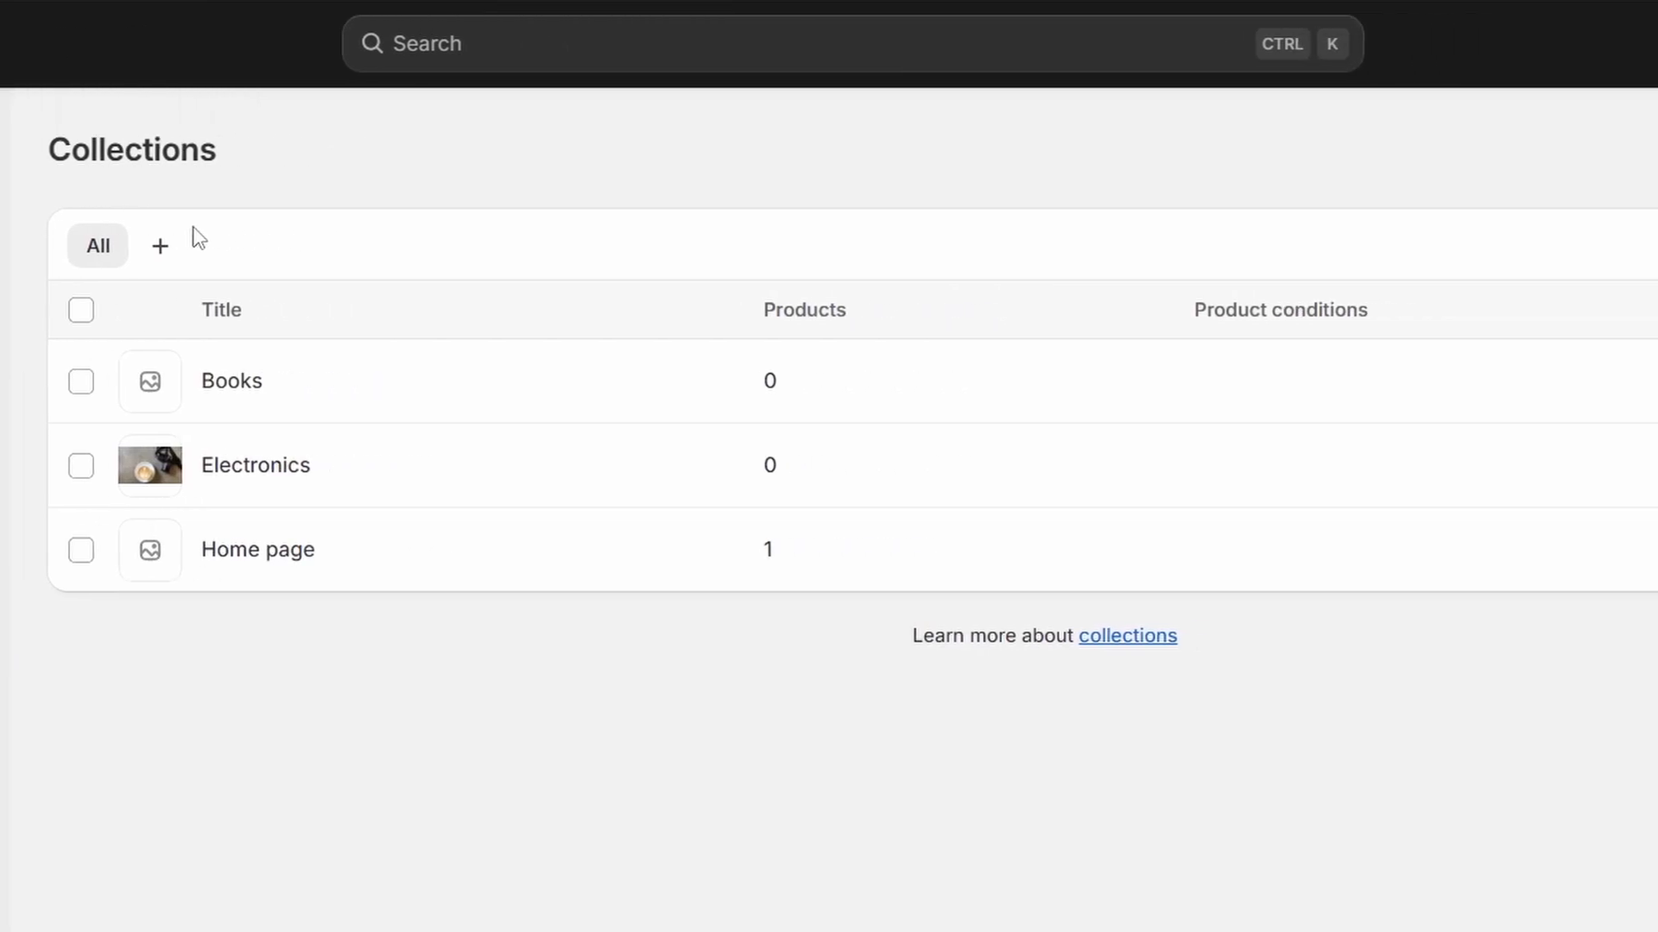
pyautogui.click(240, 466)
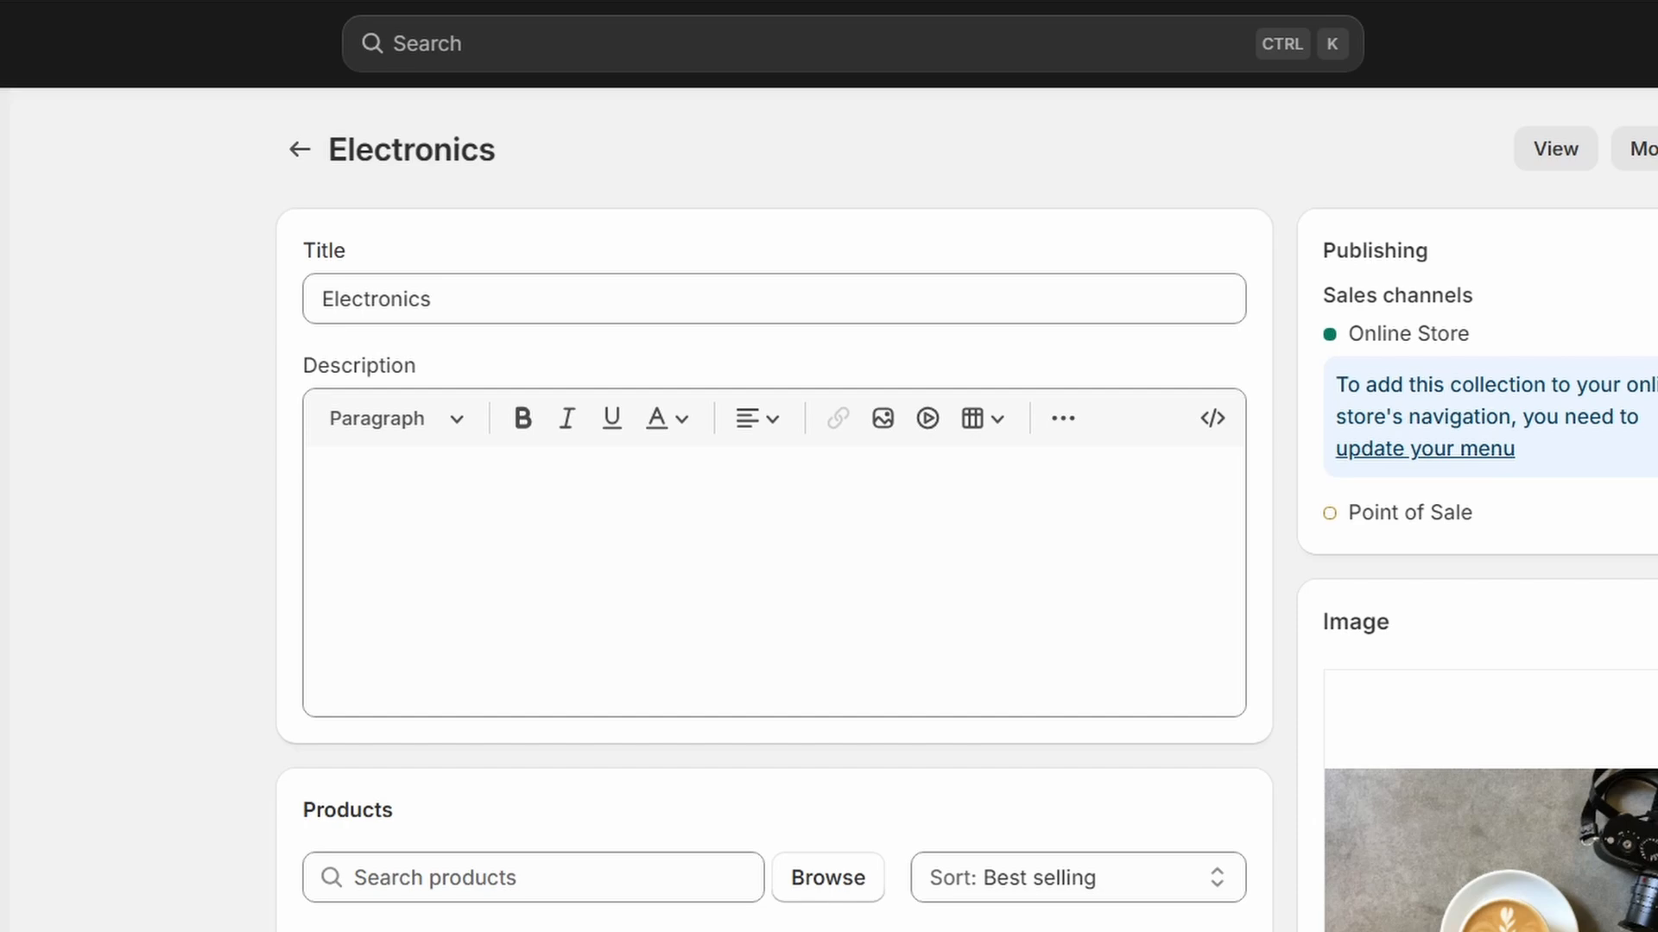
pyautogui.click(651, 308)
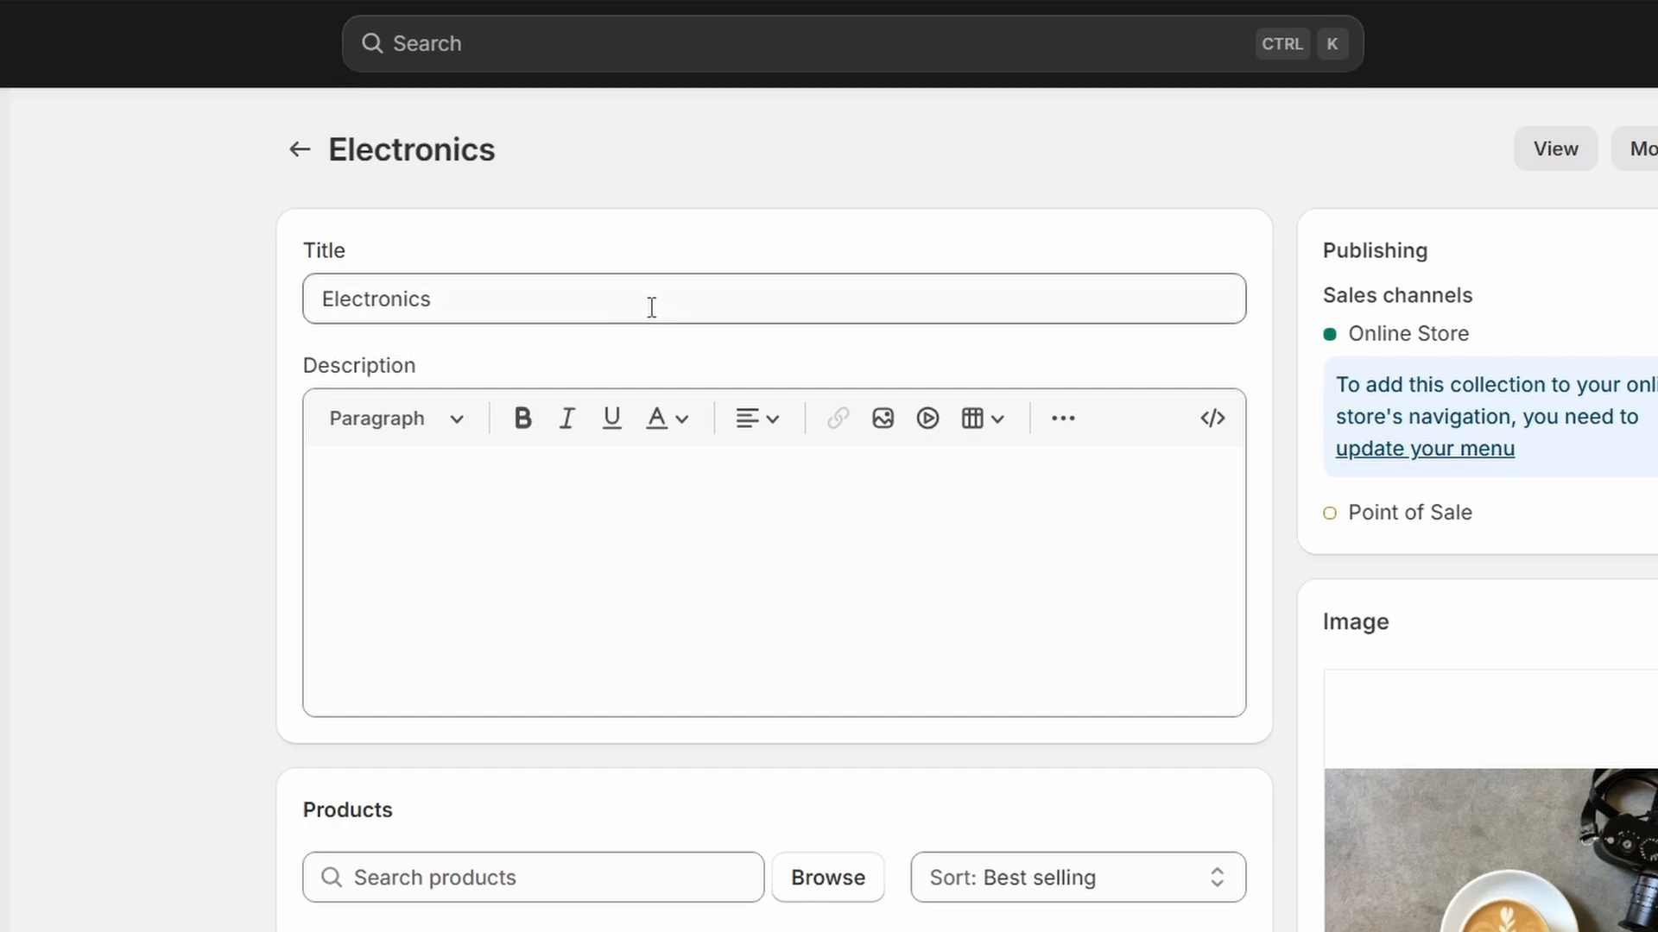
pyautogui.moveTo(651, 307); pyautogui.dragTo(222, 296)
pyautogui.write('Electronics Collection')
pyautogui.click(544, 581)
pyautogui.write("Explore our wide range of electronics, from the latest gadgets to everyday devices. Whether you're looking for smart technology, home entertainment, or essential accessories, our collection offers high-quality products designed to enhance your lifestyle. Find innovative solutions and reliable tech, all in one place.")
pyautogui.click(215, 596)
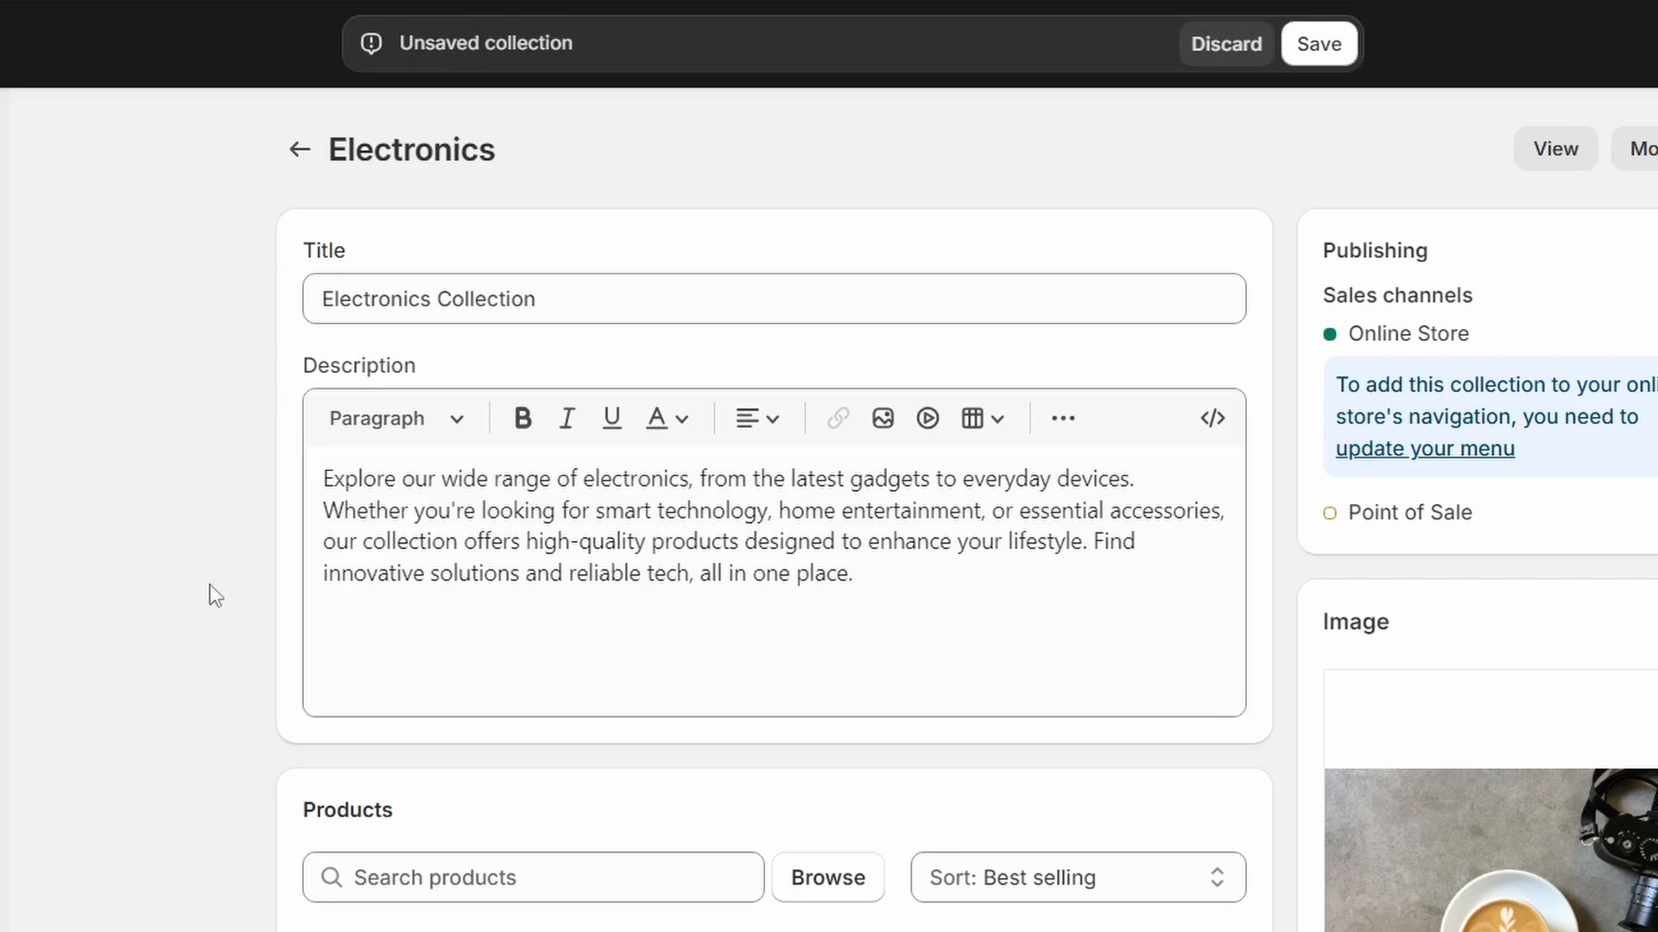
# Step: Set the collection's page title to "Electronics Collection | Latest Gadgets & Devices", replace its meta description with a shorter keyword-focused text, and save
pyautogui.scroll(-8, 215, 596)
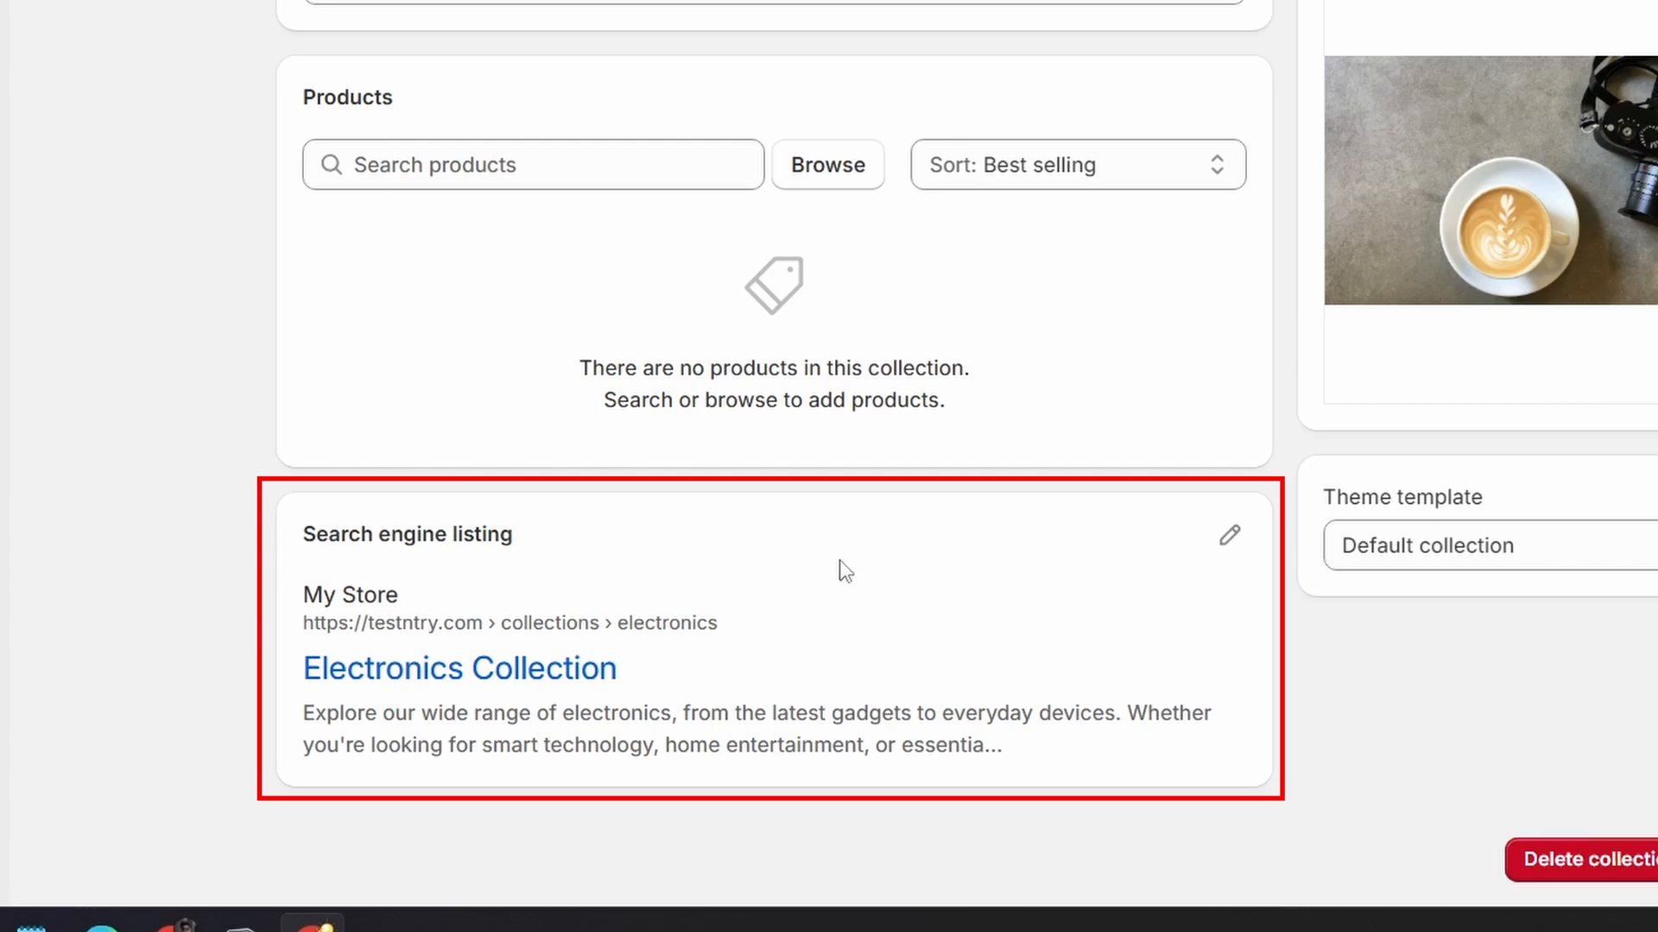
pyautogui.click(1241, 540)
pyautogui.scroll(-5, 1241, 540)
pyautogui.moveTo(537, 319); pyautogui.dragTo(320, 321)
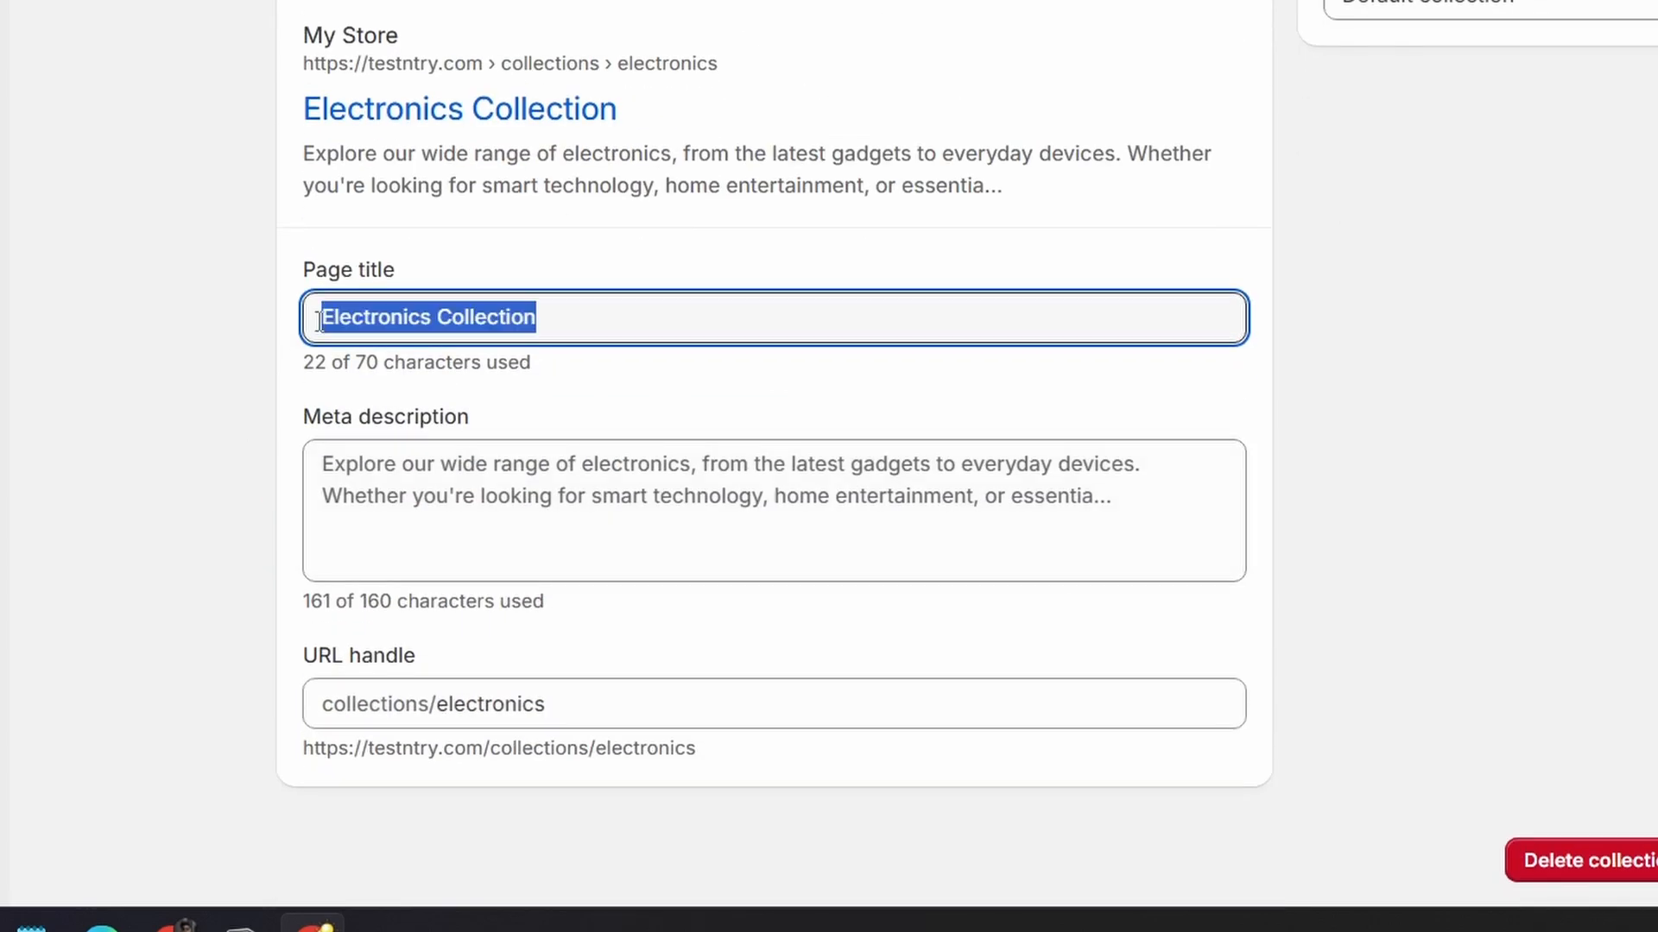
pyautogui.write('Electronics Collection | Latest Gadgets & Devices')
pyautogui.tripleClick(1165, 499)
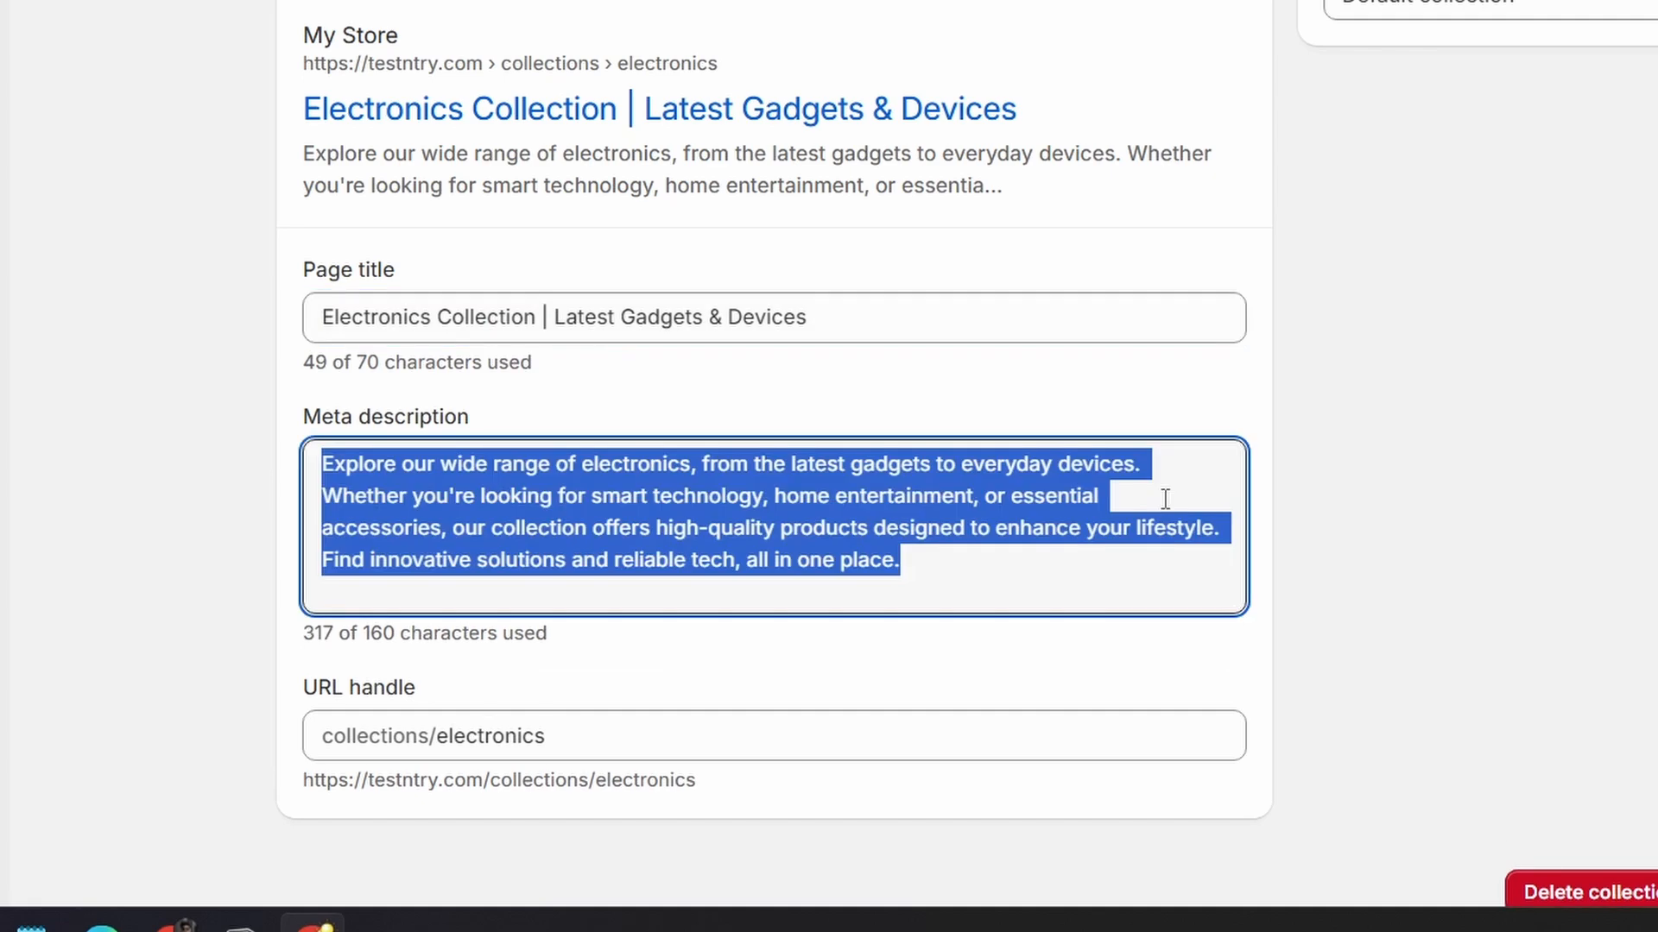
pyautogui.write('Explore the best electronics collection, featuring the latest gadgets, devices, and accessories. Find top-quality tech products designed to meet your needs.')
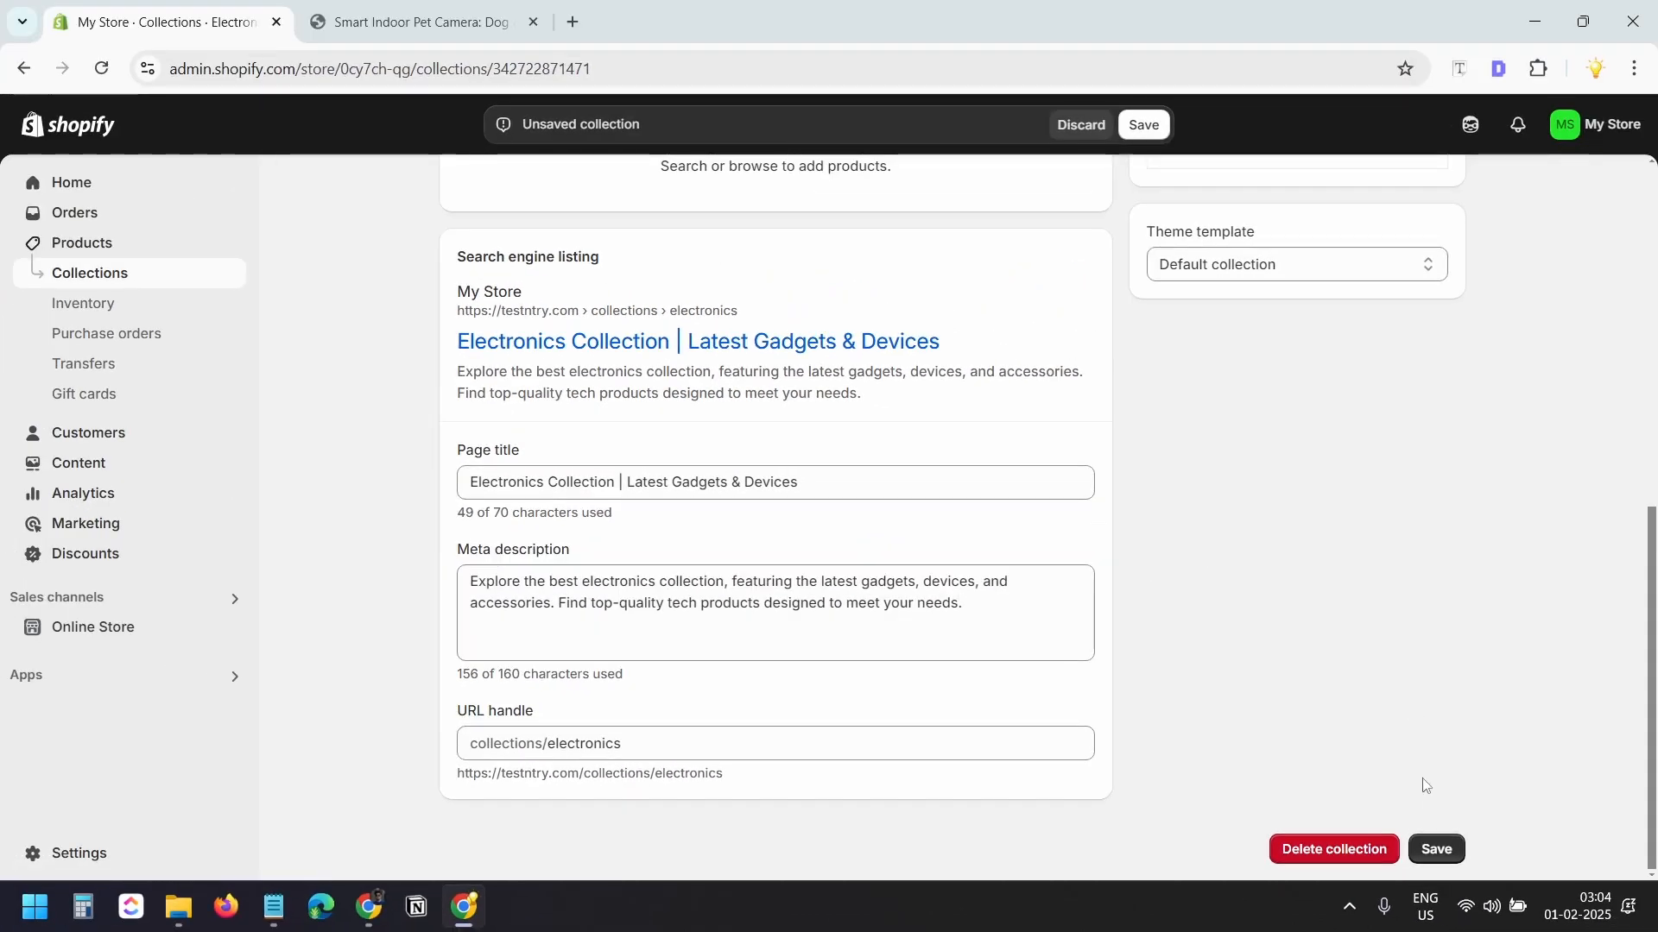
pyautogui.click(1436, 849)
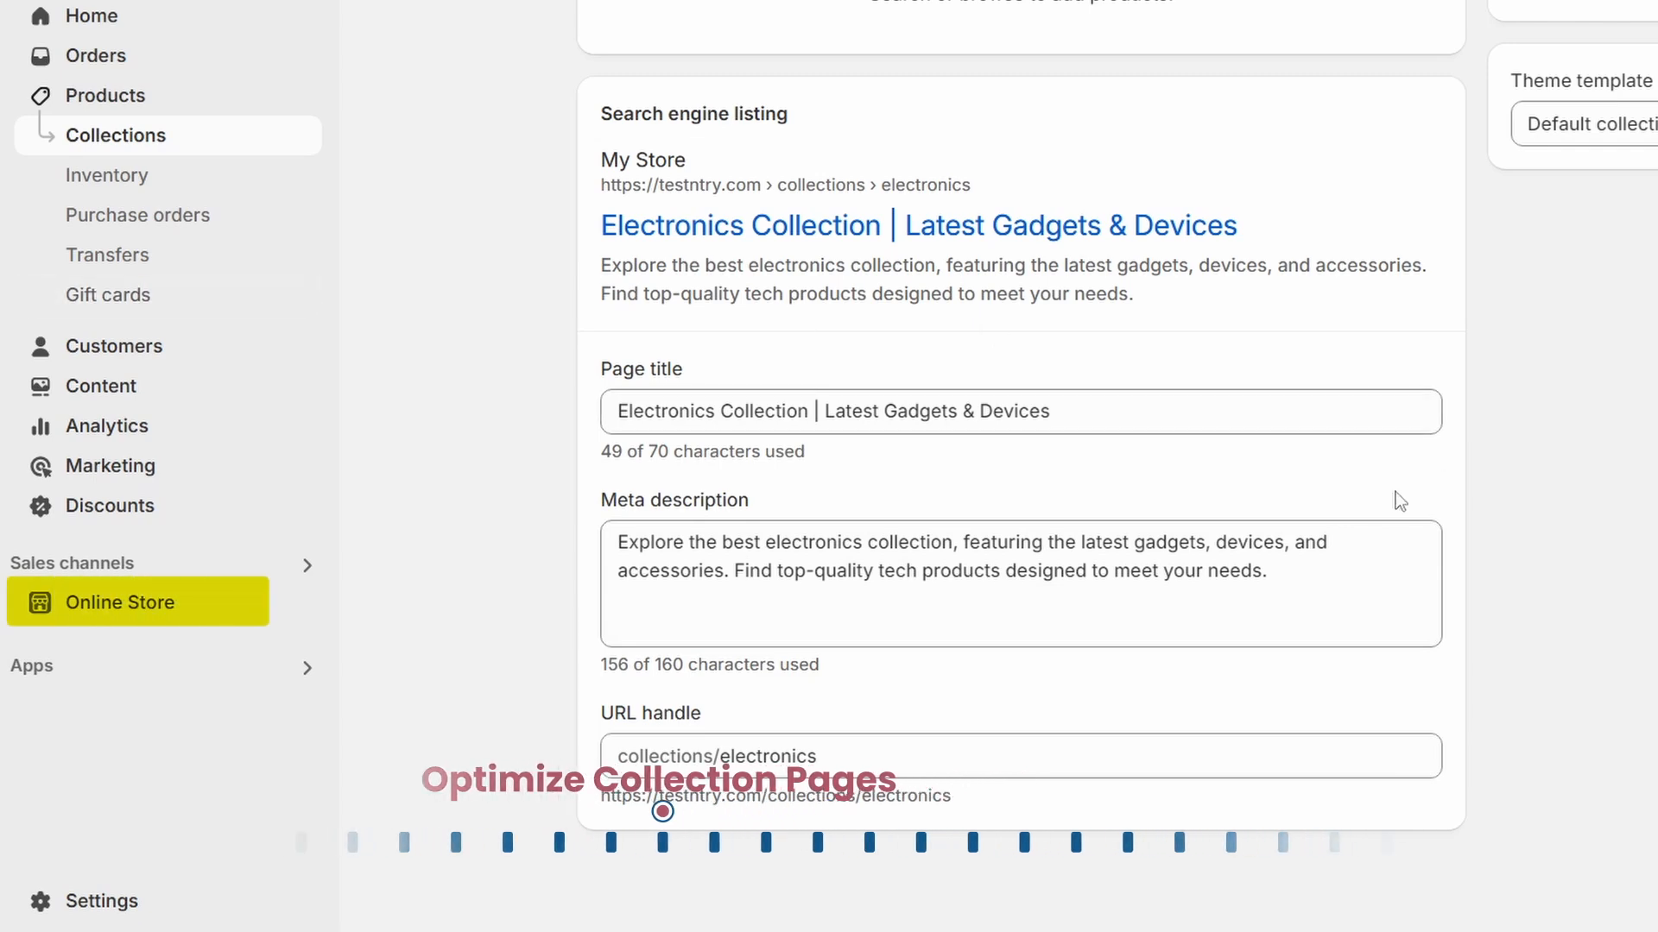
# Step: In the online store preferences, set the homepage title to "Discover Top Products & Exclusive Deals" and add a meta description about collections, deals and electronics
pyautogui.click(152, 620)
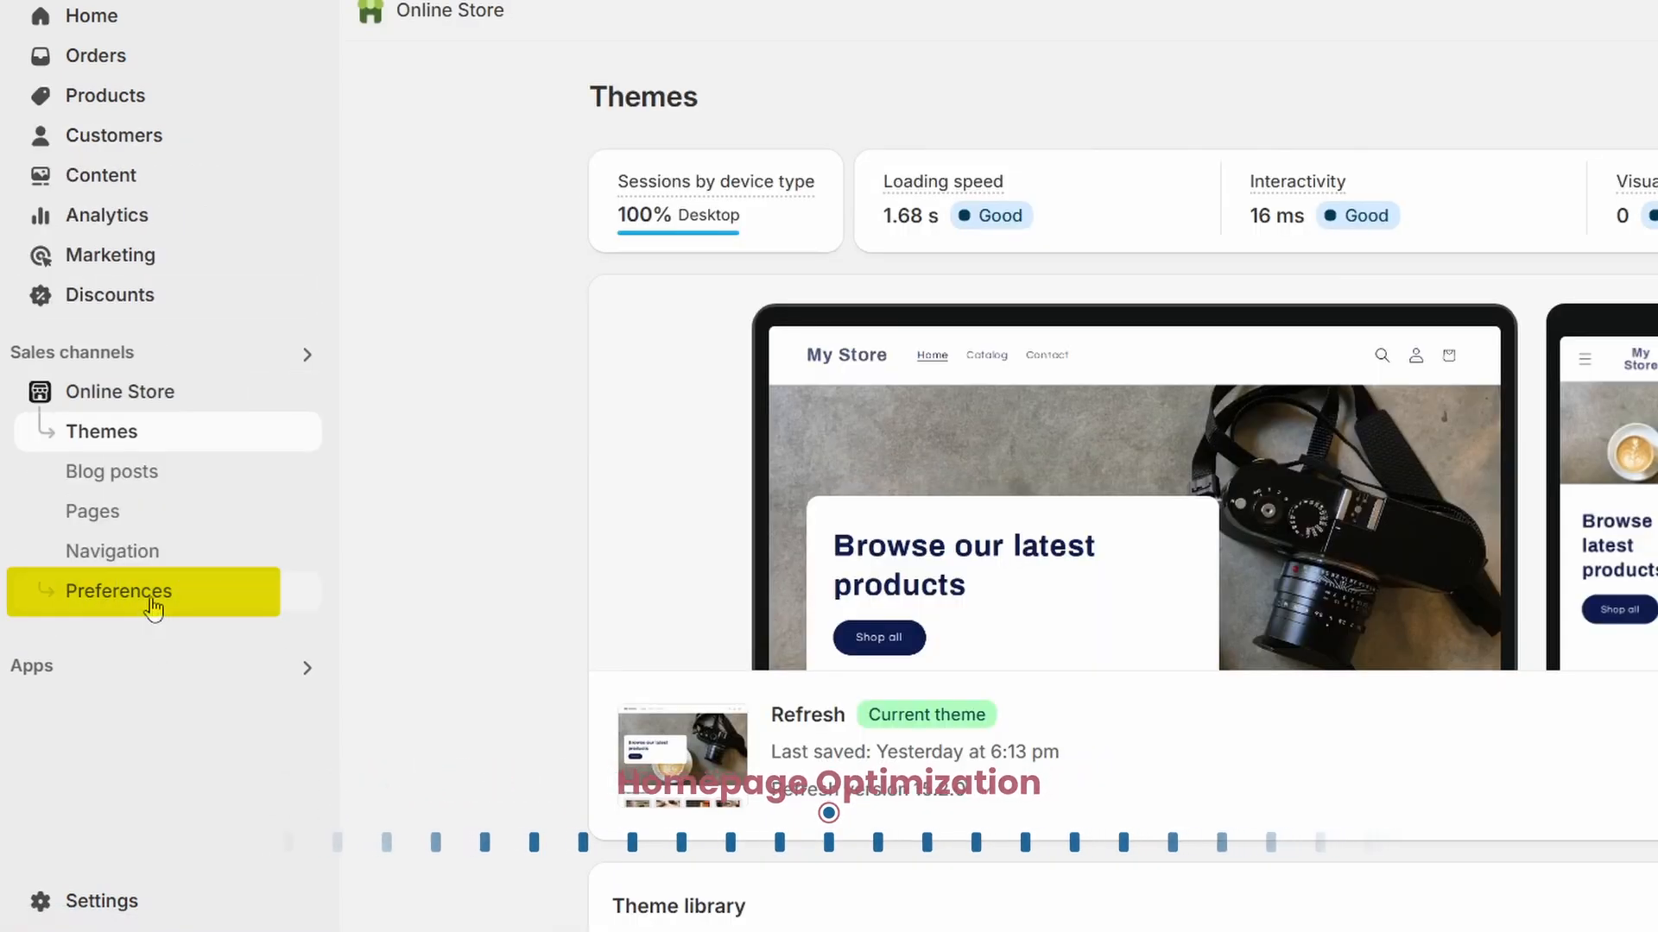
pyautogui.click(154, 610)
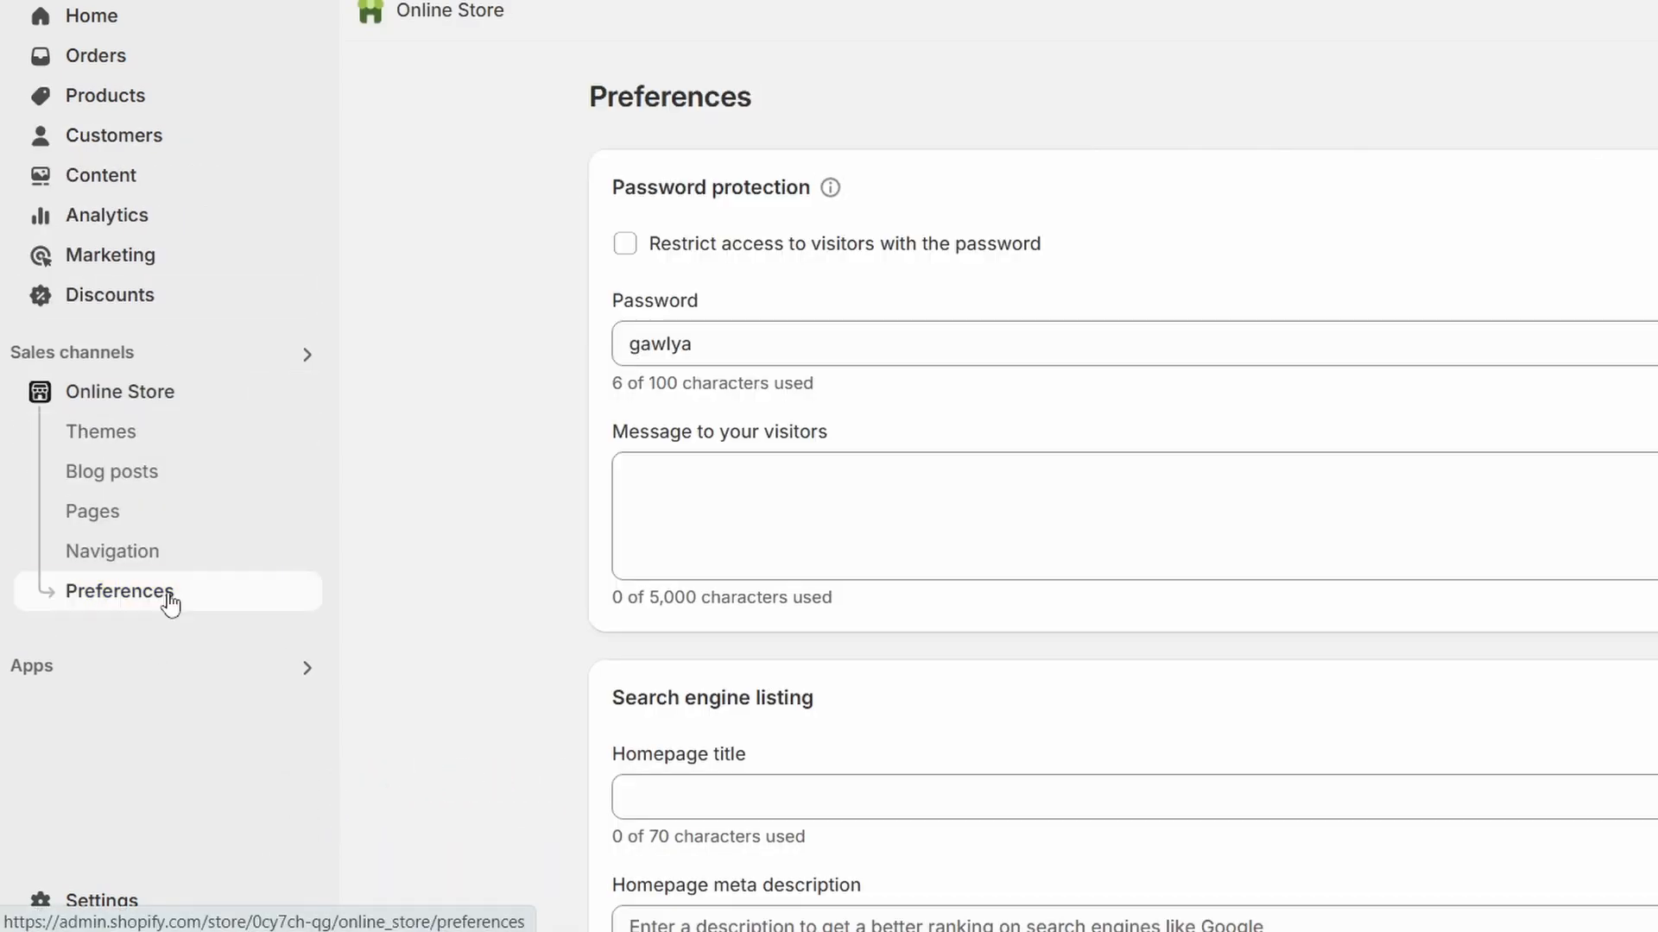
pyautogui.scroll(-3, 1396, 563)
pyautogui.scroll(-1, 1396, 562)
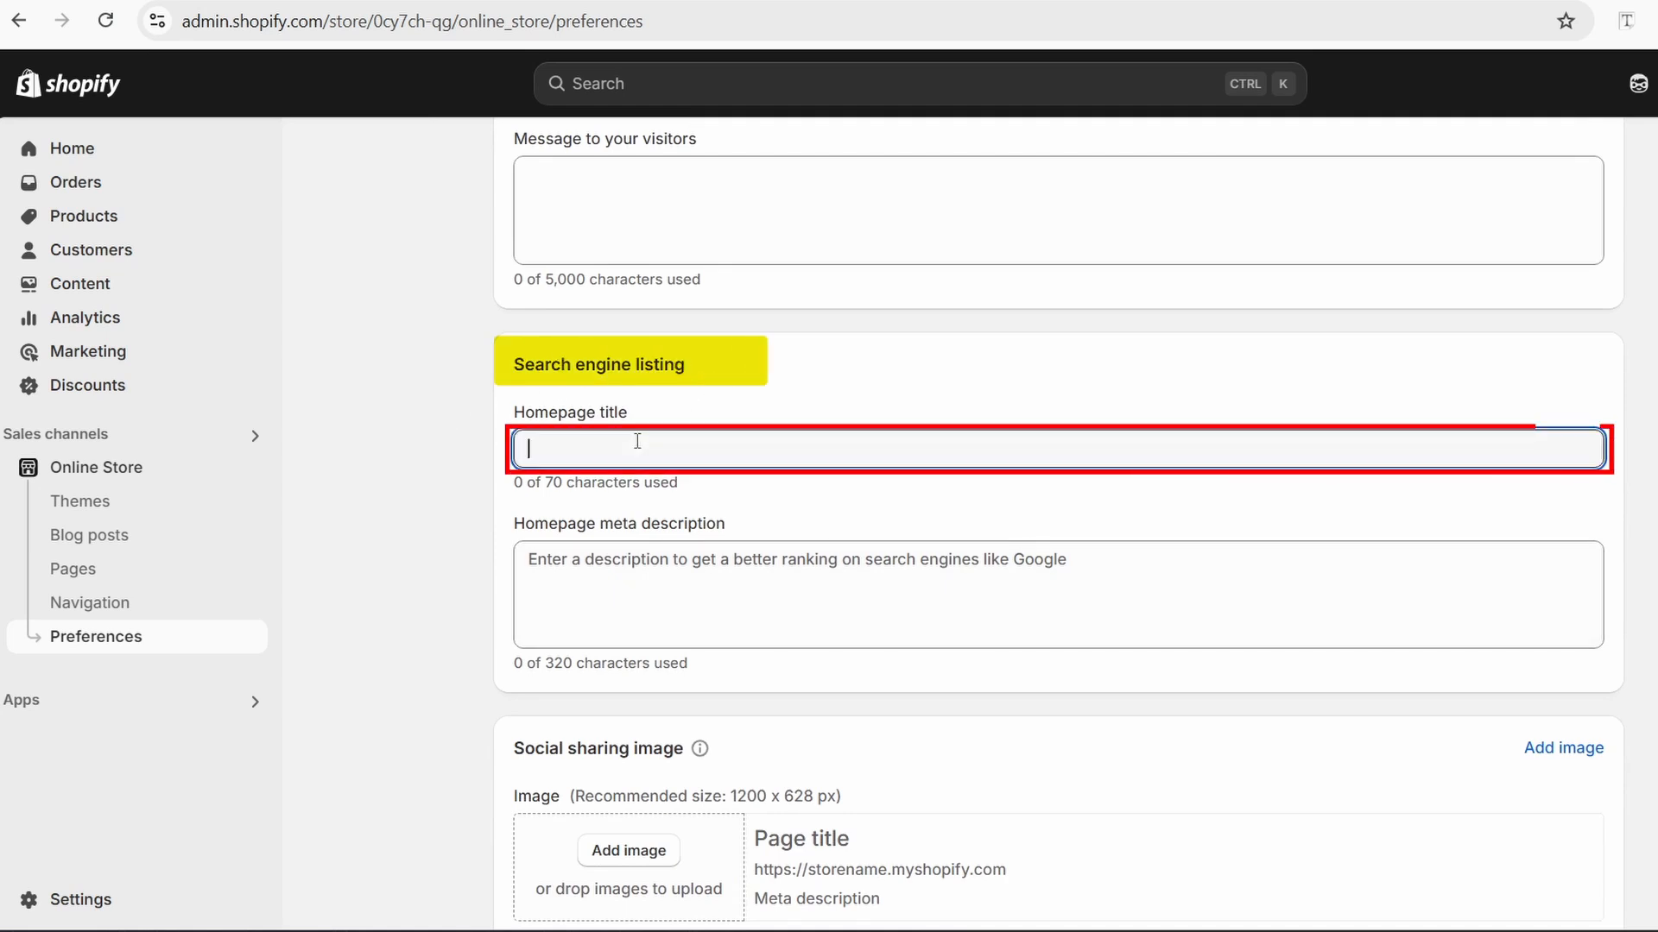
pyautogui.click(629, 568)
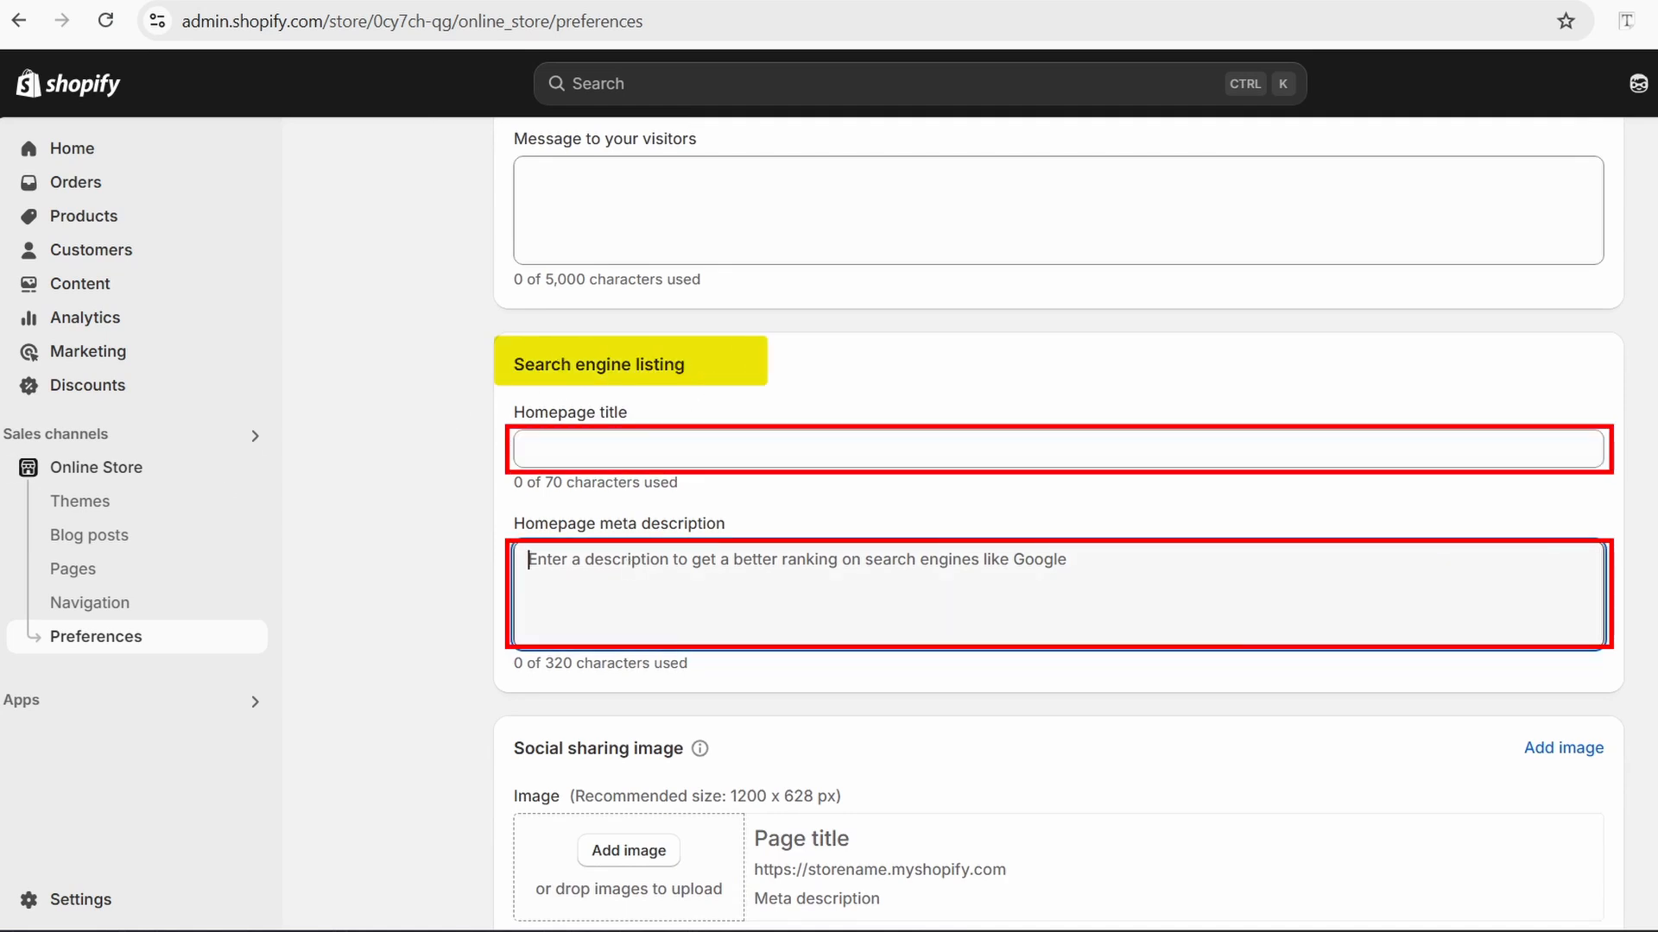
pyautogui.click(688, 449)
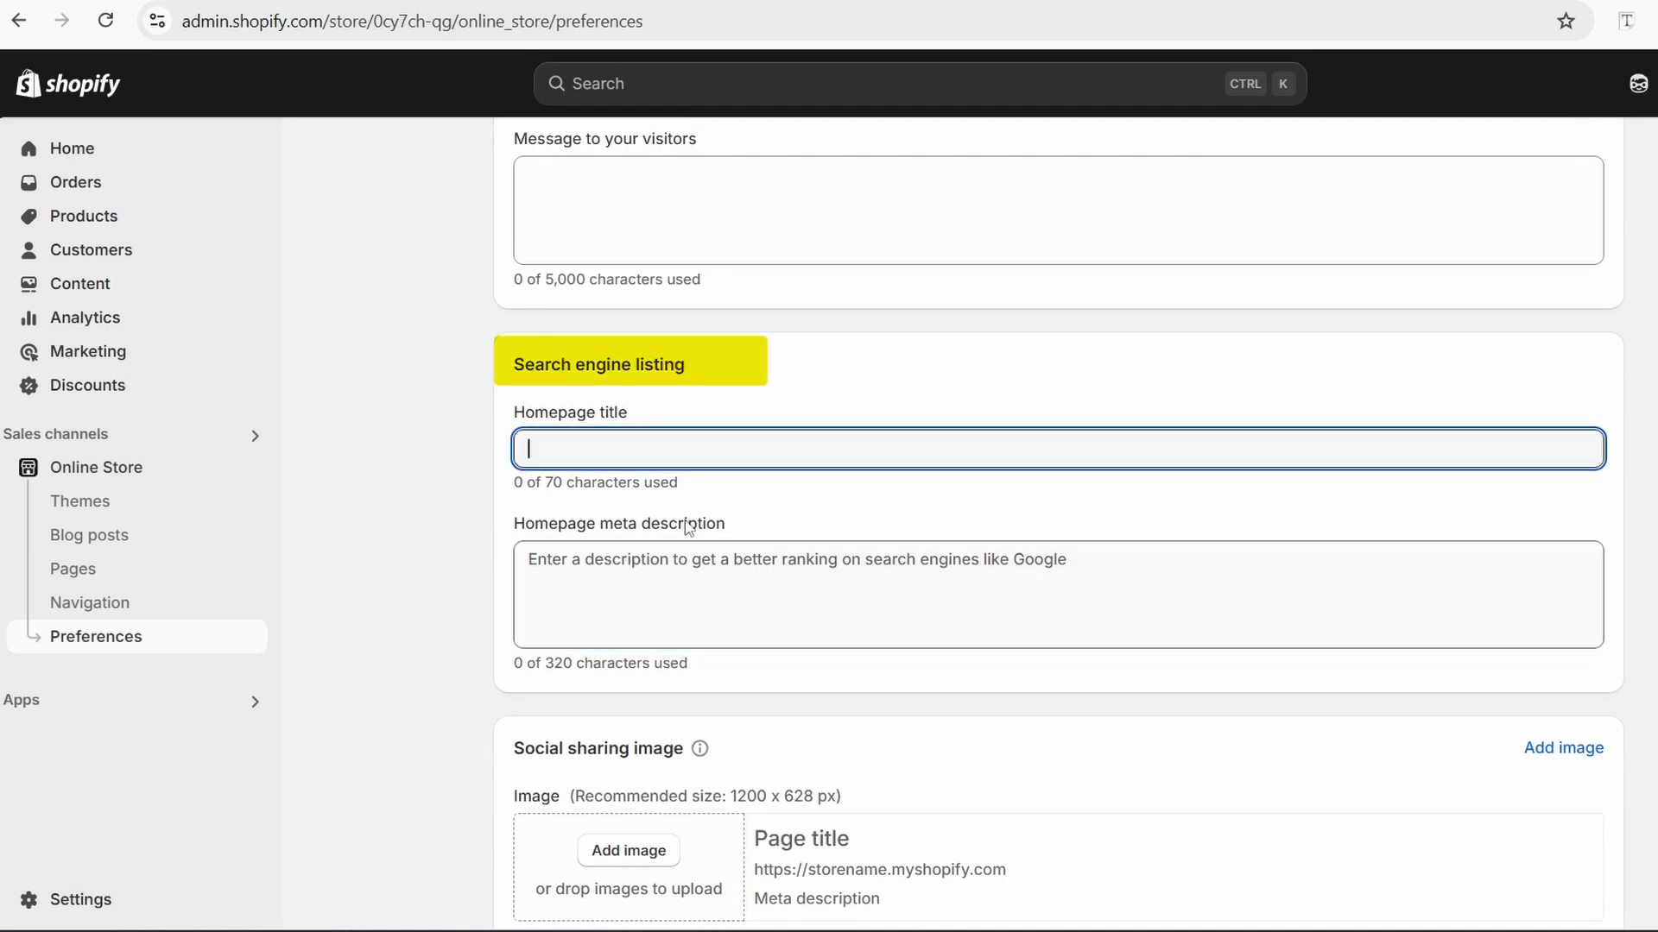
pyautogui.write('Discover Top Products & Exclusive Deals')
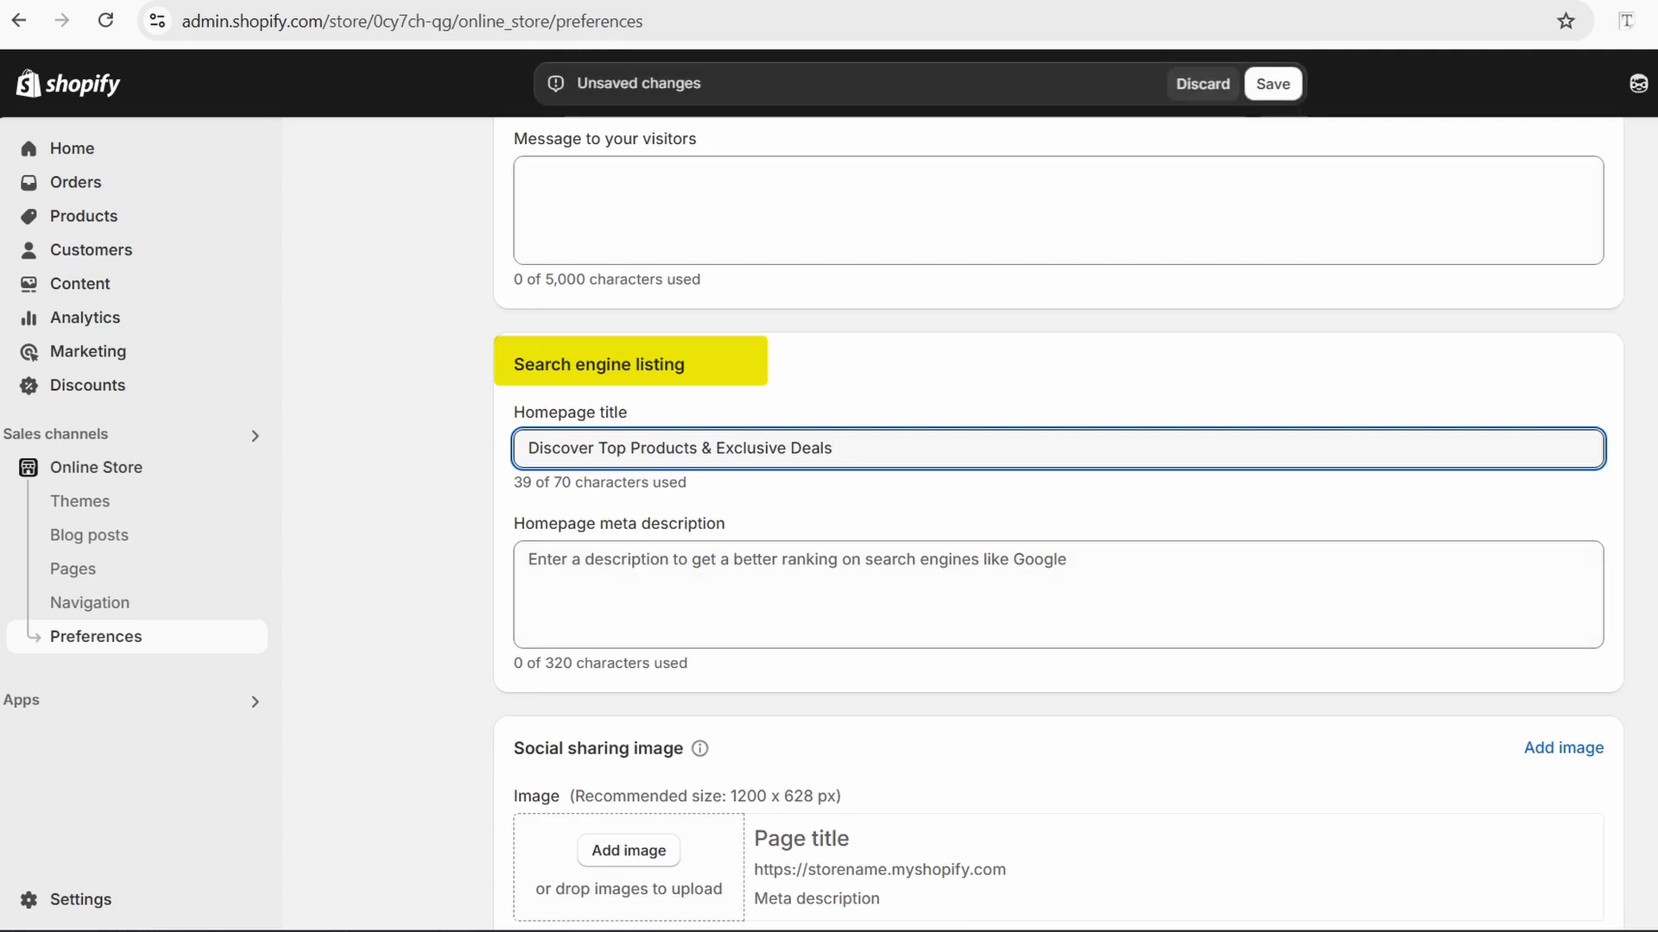
pyautogui.click(607, 581)
pyautogui.write('Explore the latest collections, top deals, and must-have products. Shop electronics, gadgets, and more with quality you can trust.')
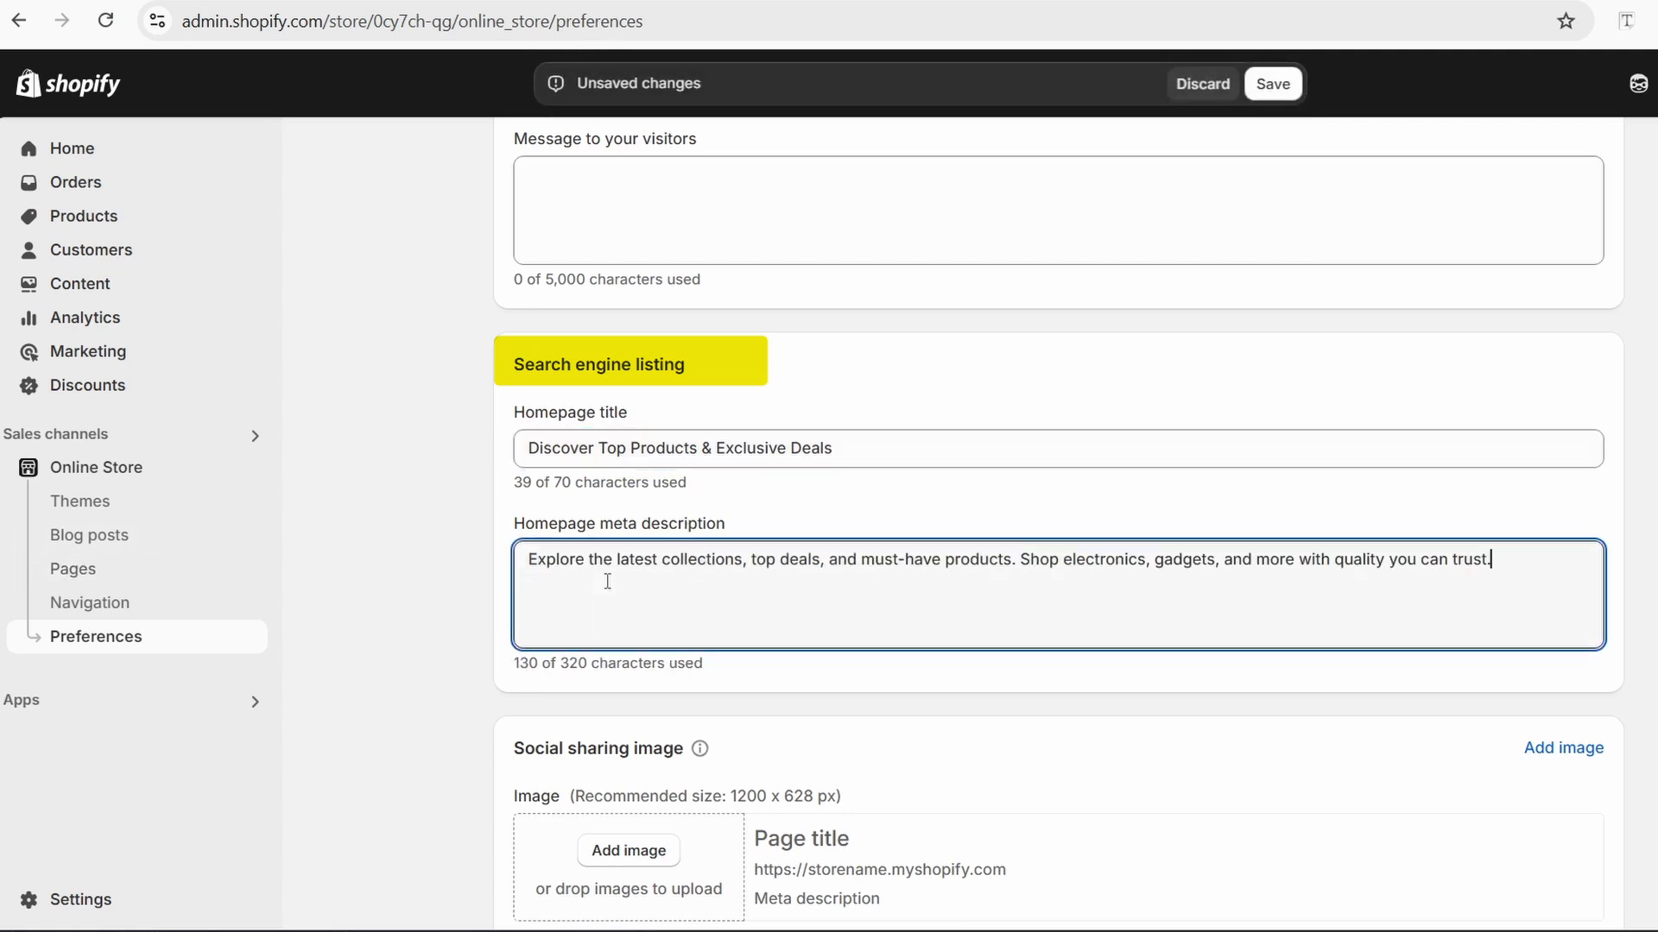
# Step: Add the "My Store" WEBP file from the Shopify Images folder as the social sharing image
pyautogui.scroll(-3, 557, 594)
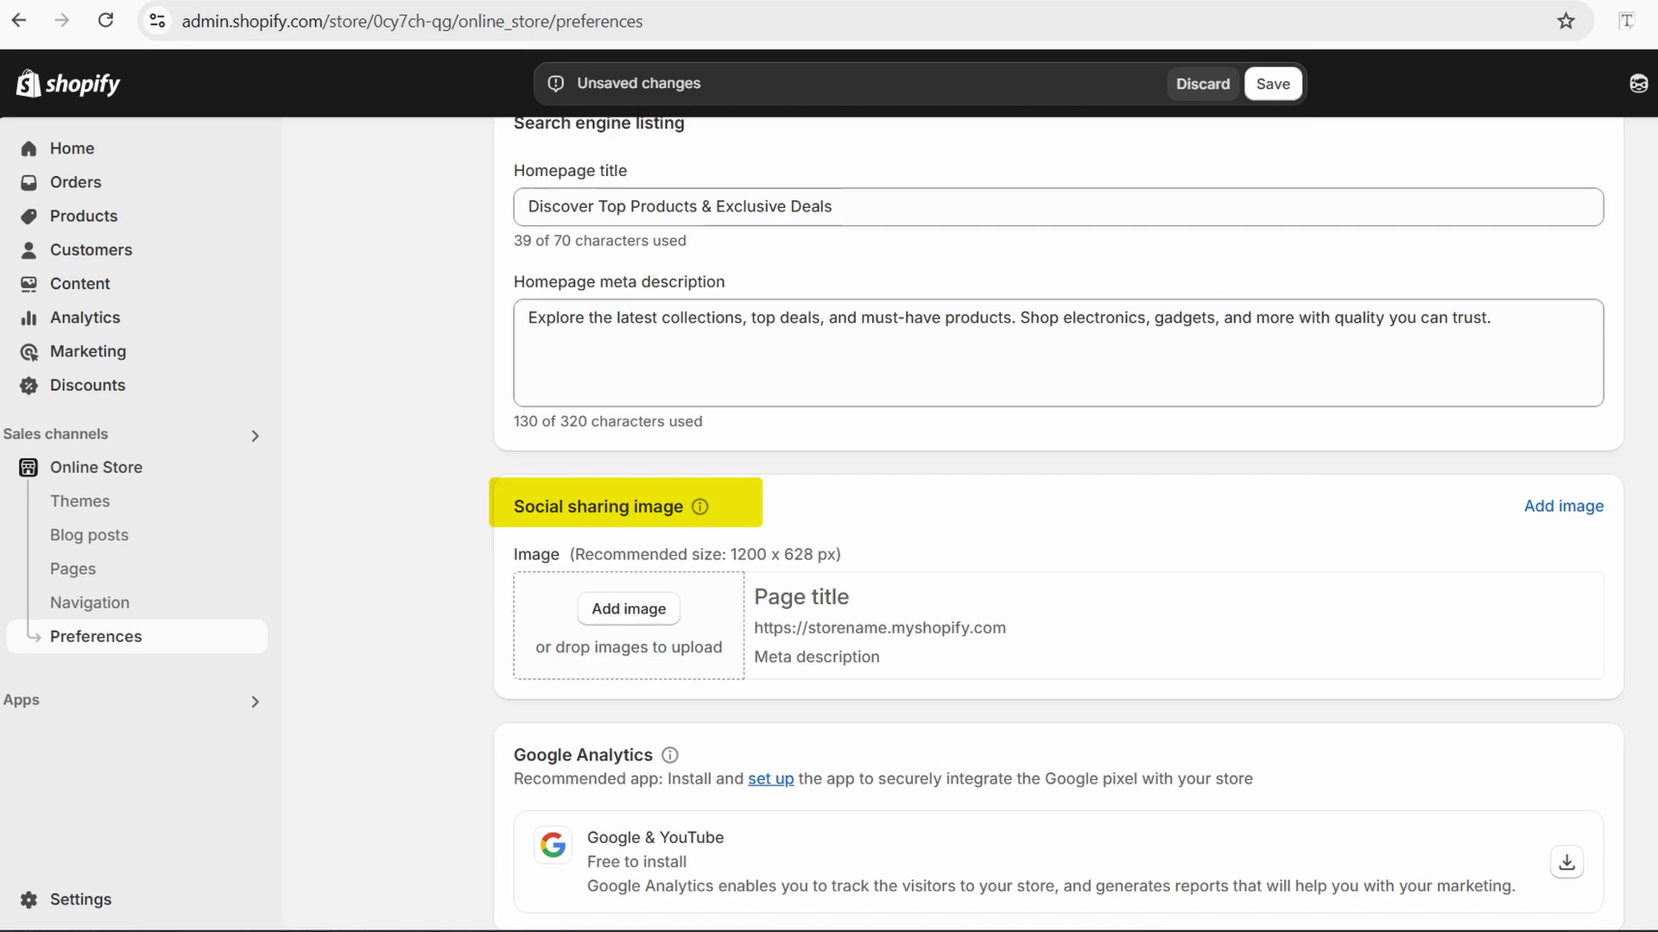
pyautogui.click(631, 610)
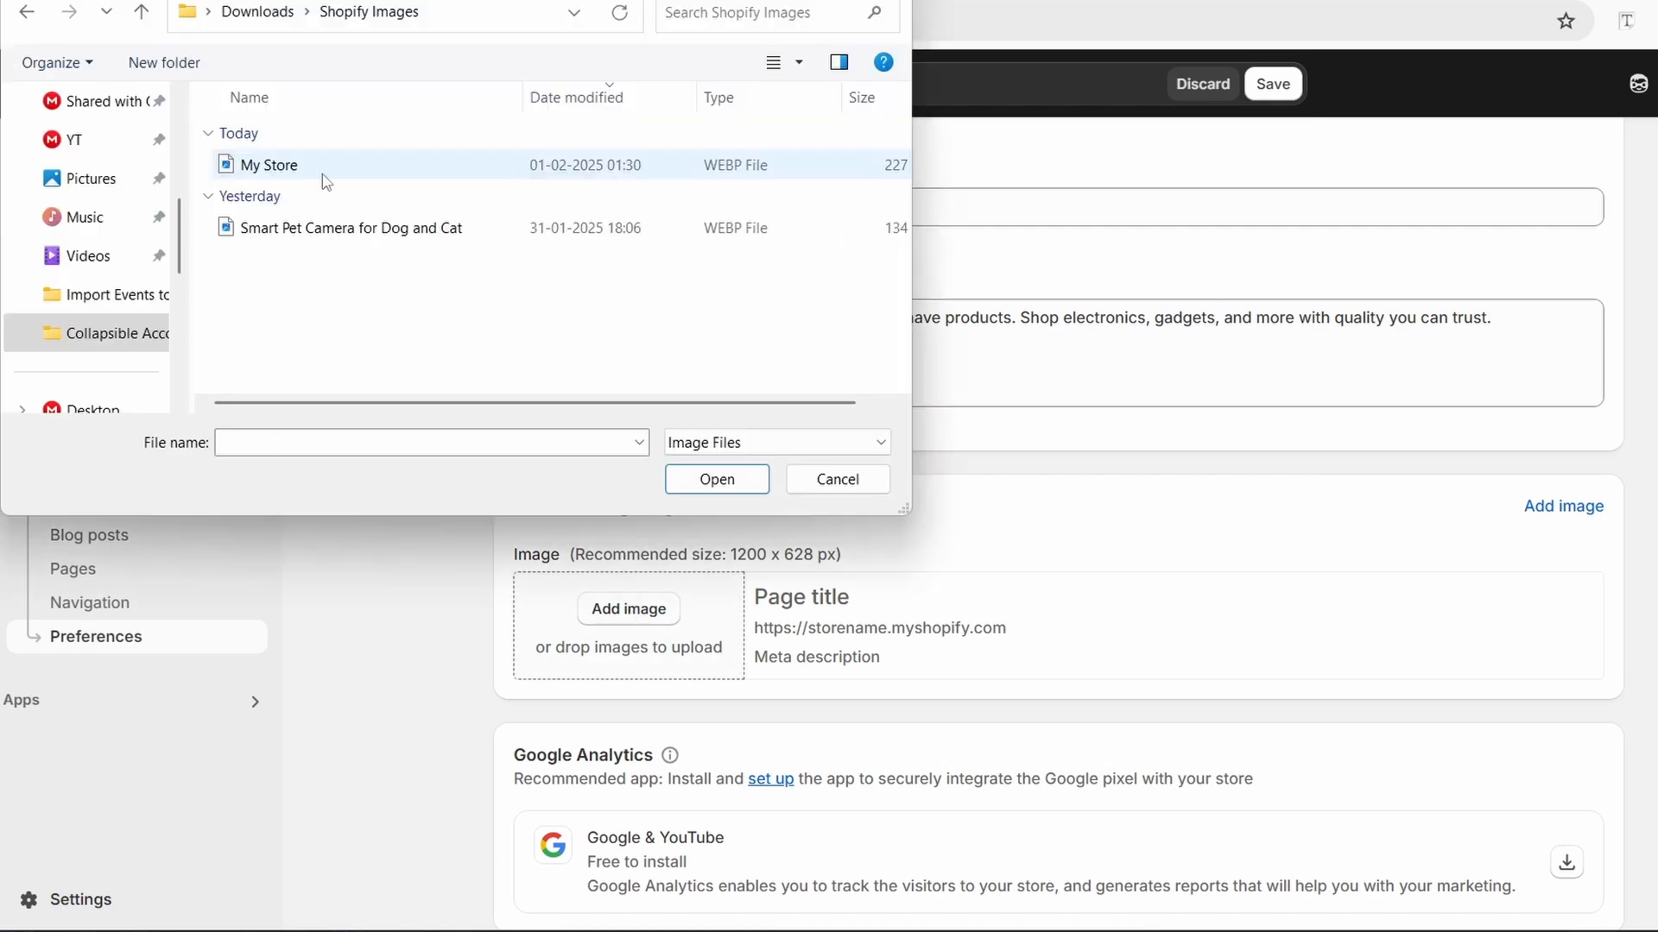
pyautogui.doubleClick(323, 168)
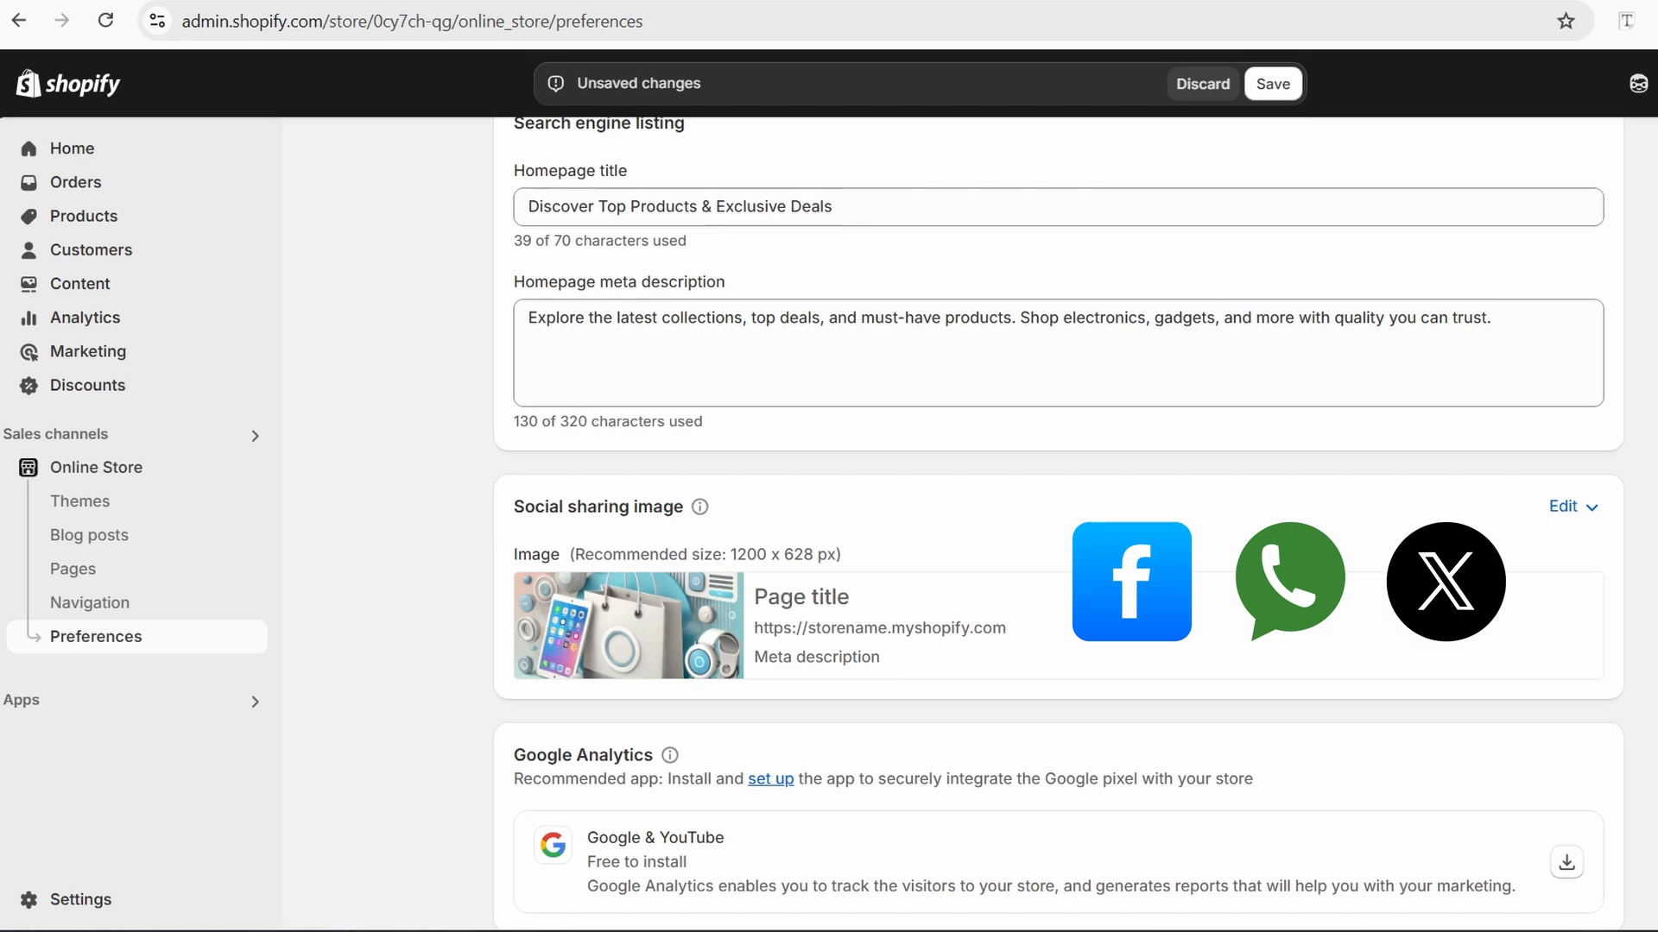
# Step: Save the homepage preferences and open the store's content files
pyautogui.click(1274, 83)
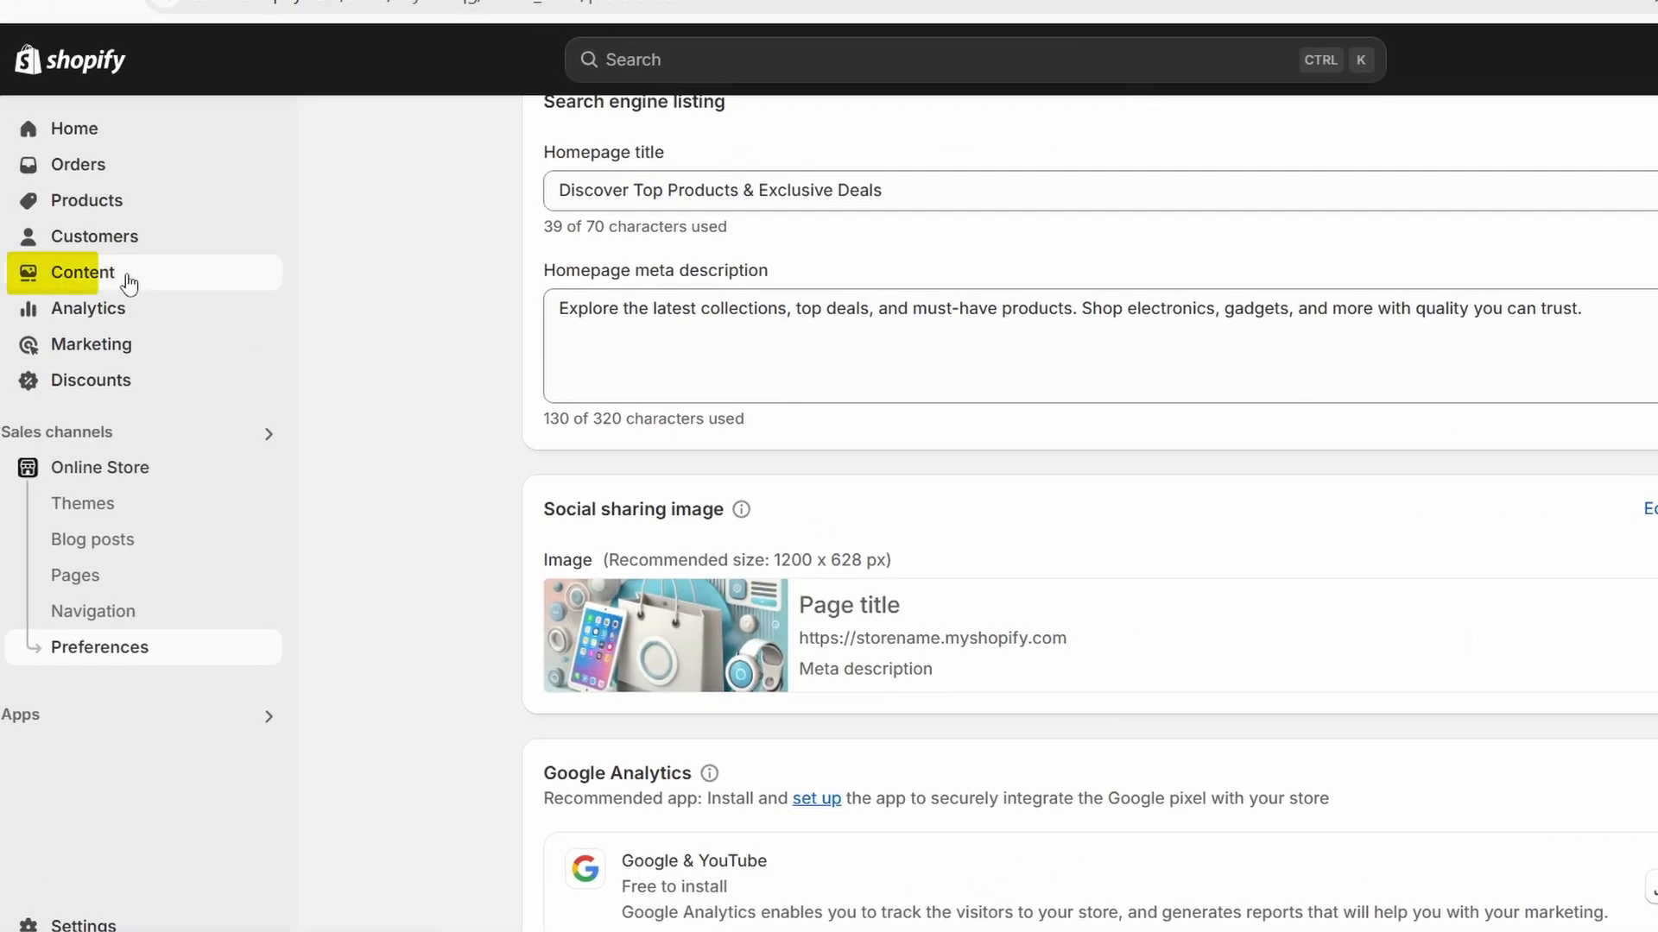
pyautogui.click(126, 278)
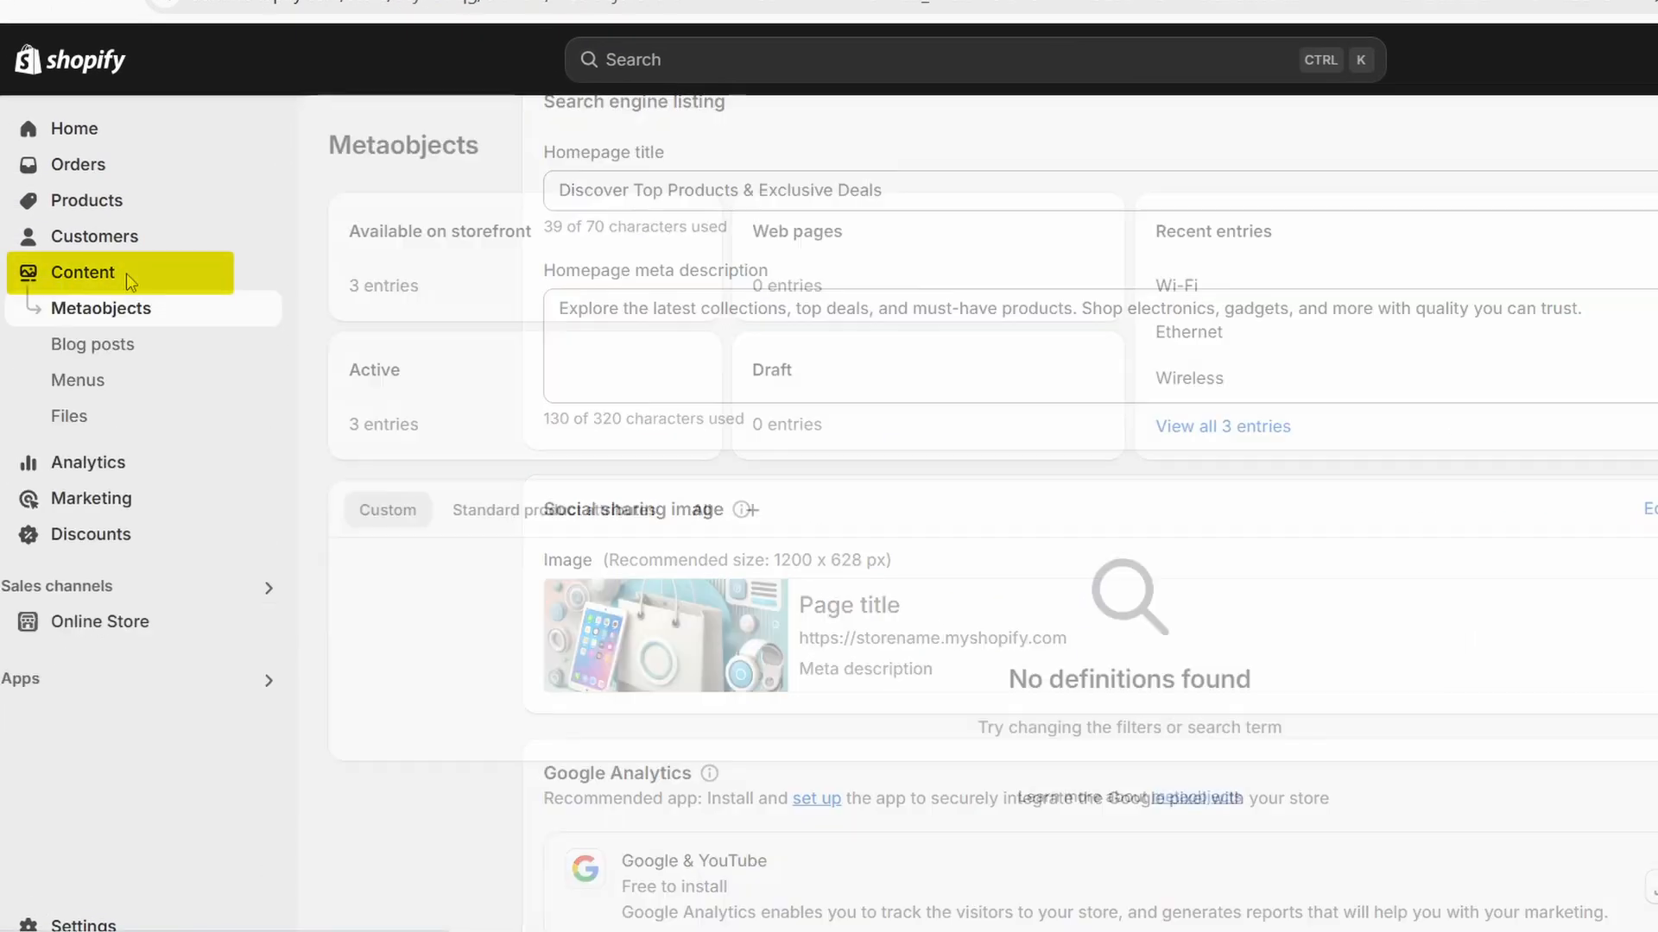
pyautogui.click(78, 417)
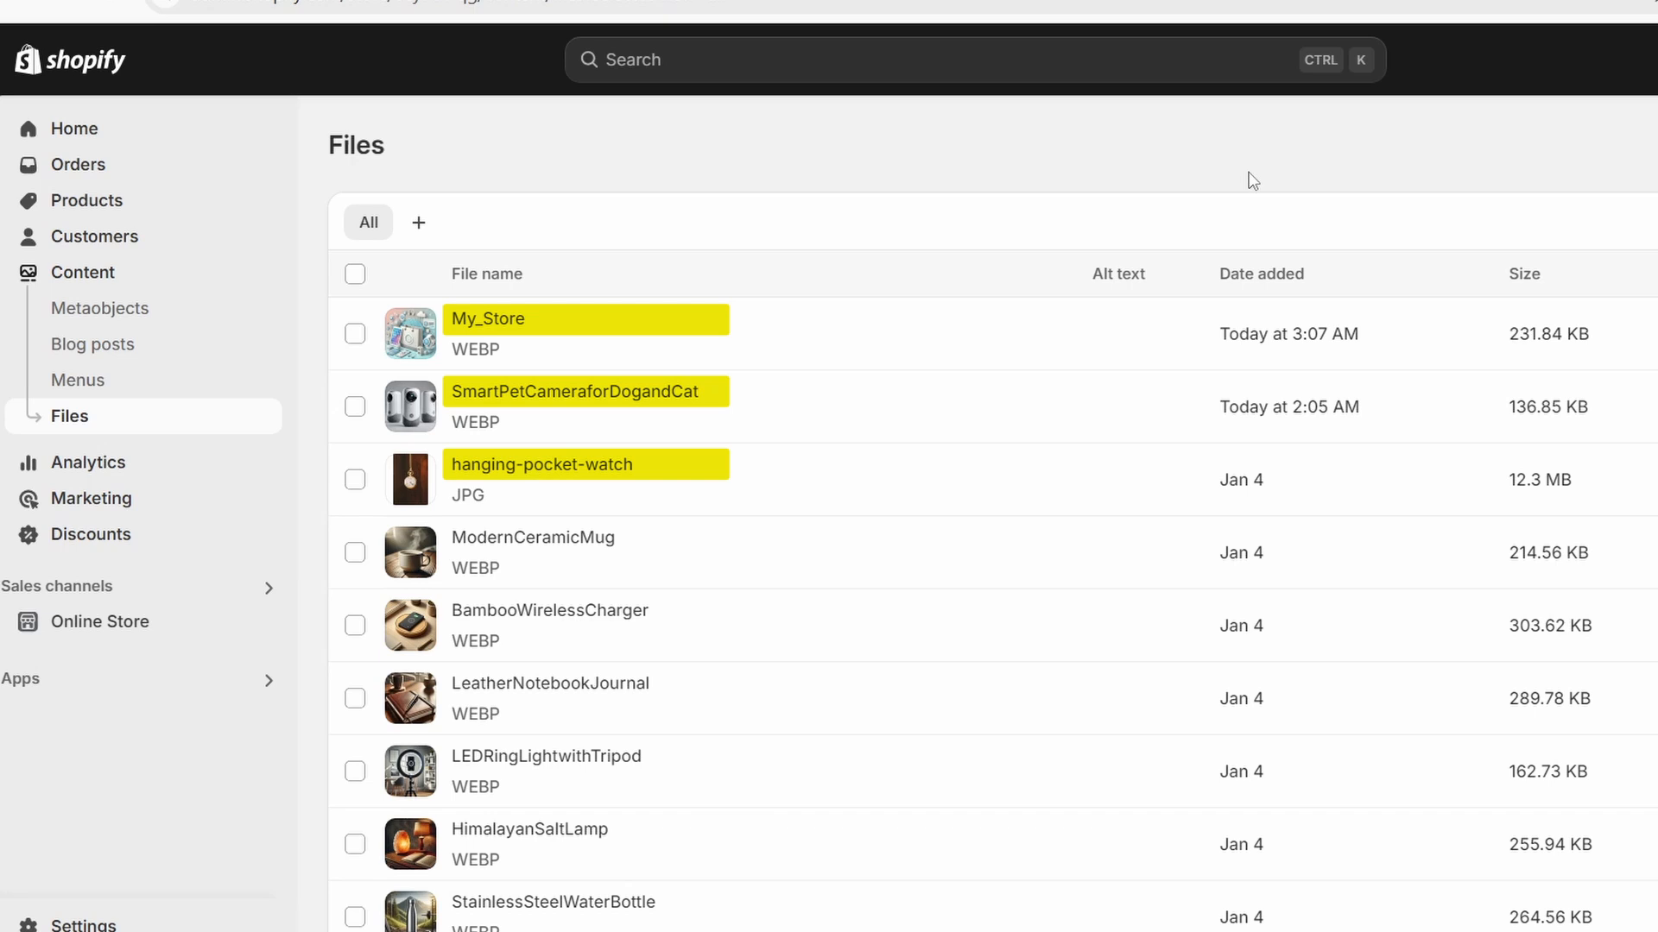
# Step: Give the SmartPetCameraforDogandCat image alt text about a smart indoor camera monitoring dogs and cats, with a sleek white design and advanced lens and sensor technology, and save
pyautogui.click(552, 410)
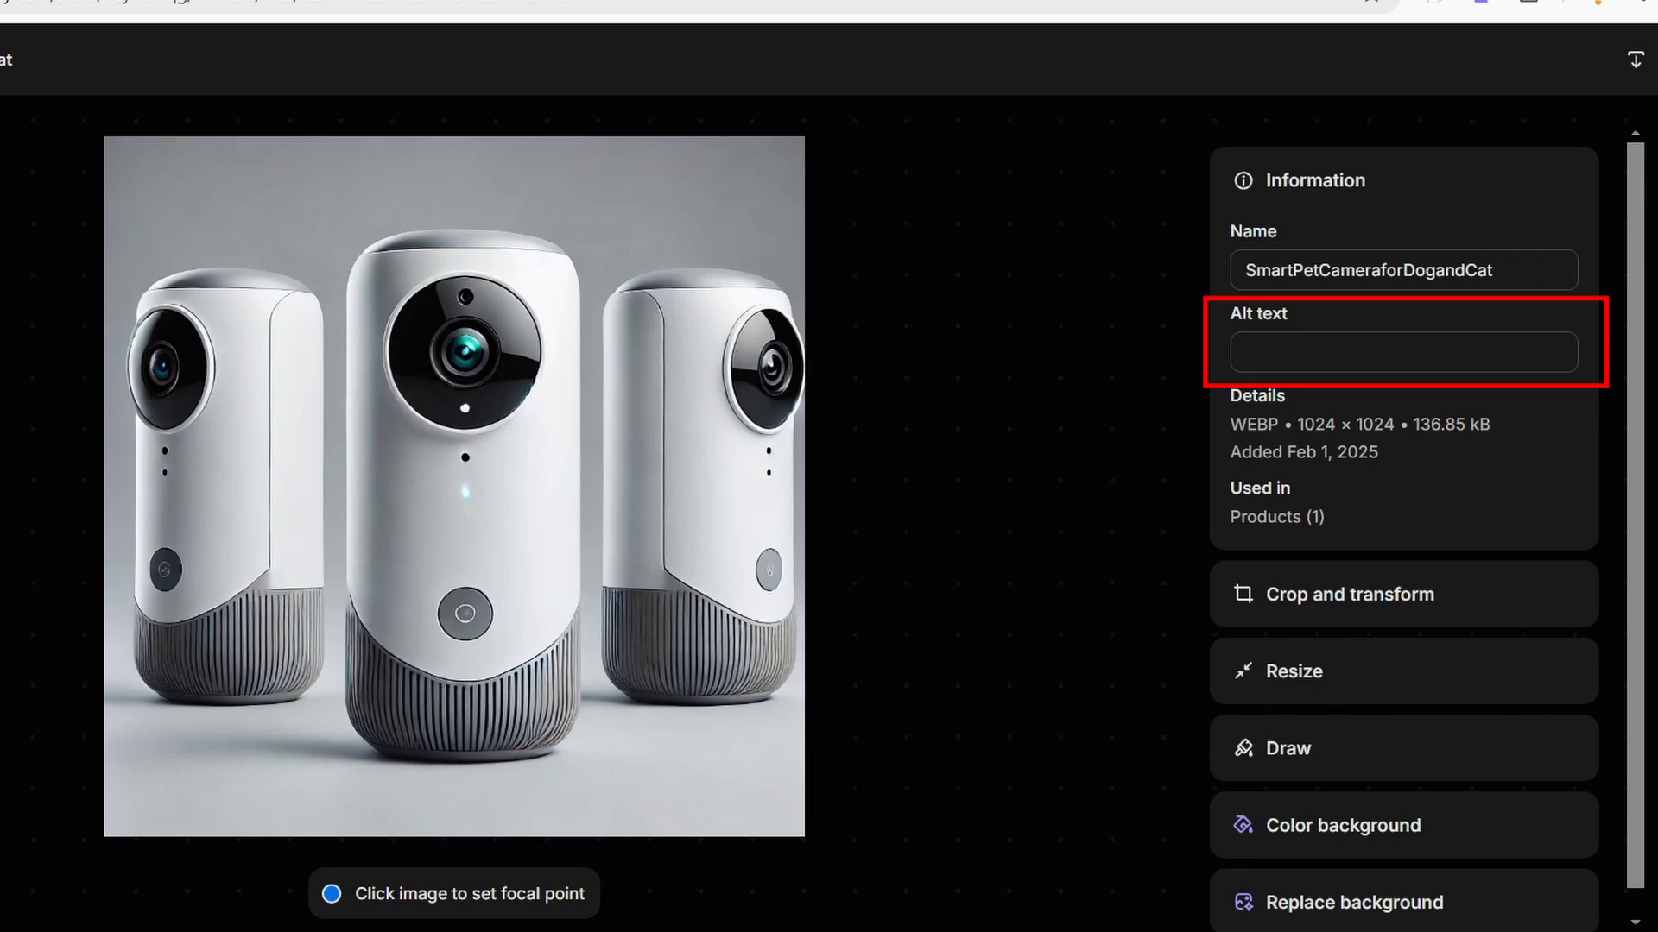
pyautogui.click(1330, 359)
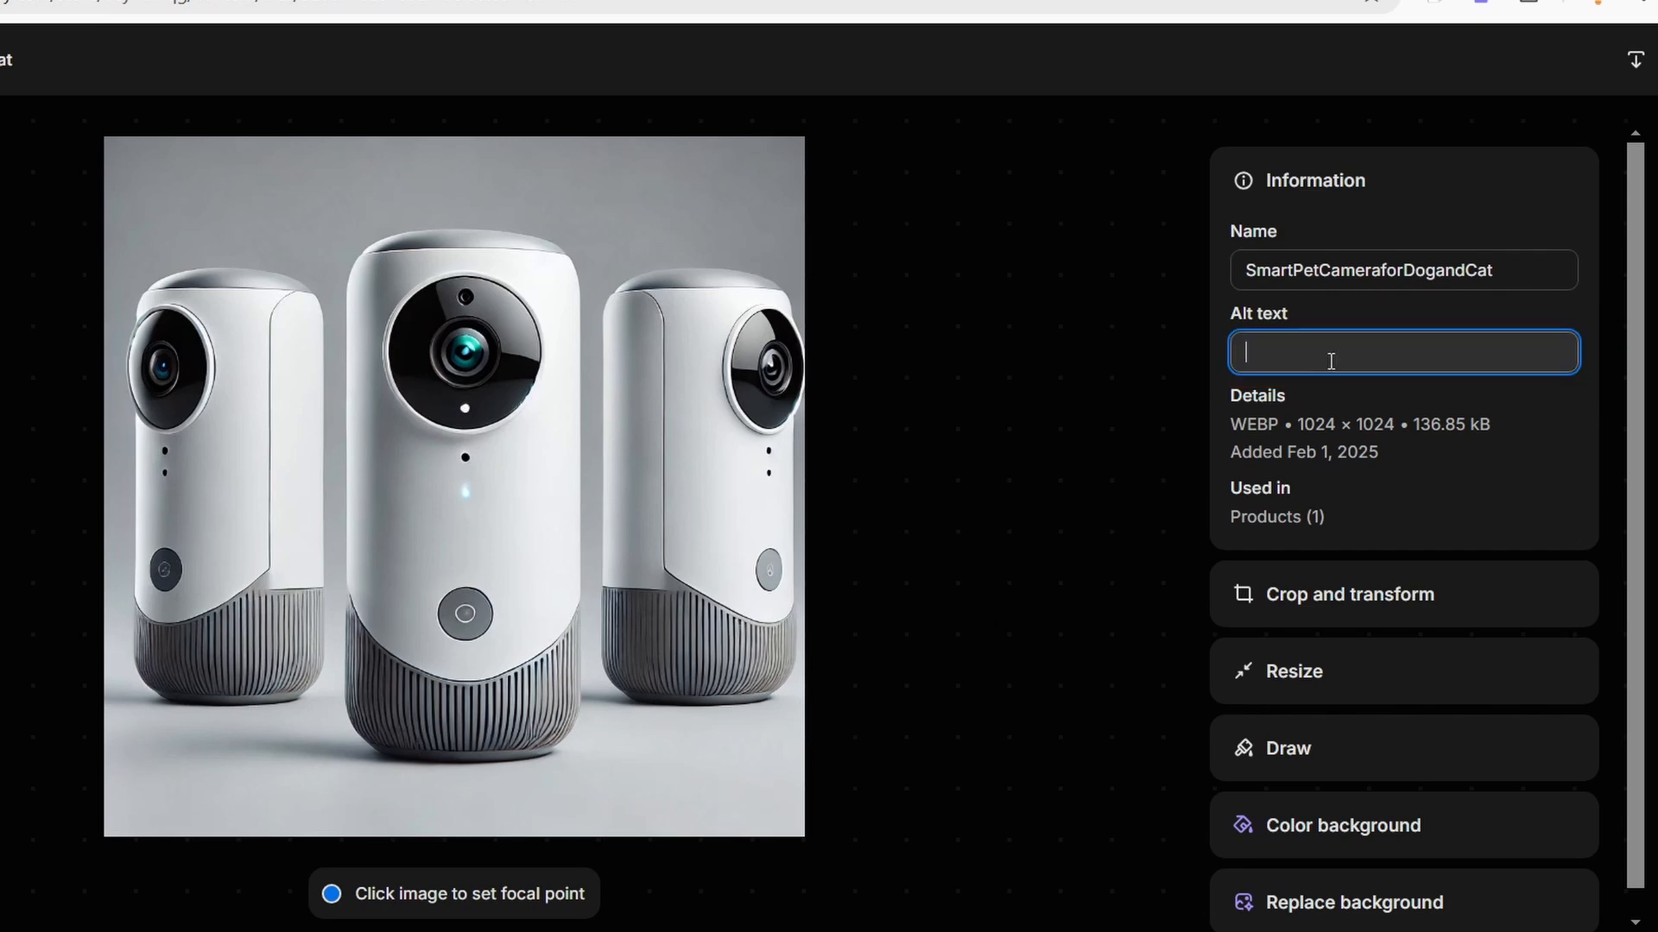
pyautogui.write('Smart pet camera for monitoring dogs and cats indoors, featuring a sleek white design with advanced lens and sensor technology.')
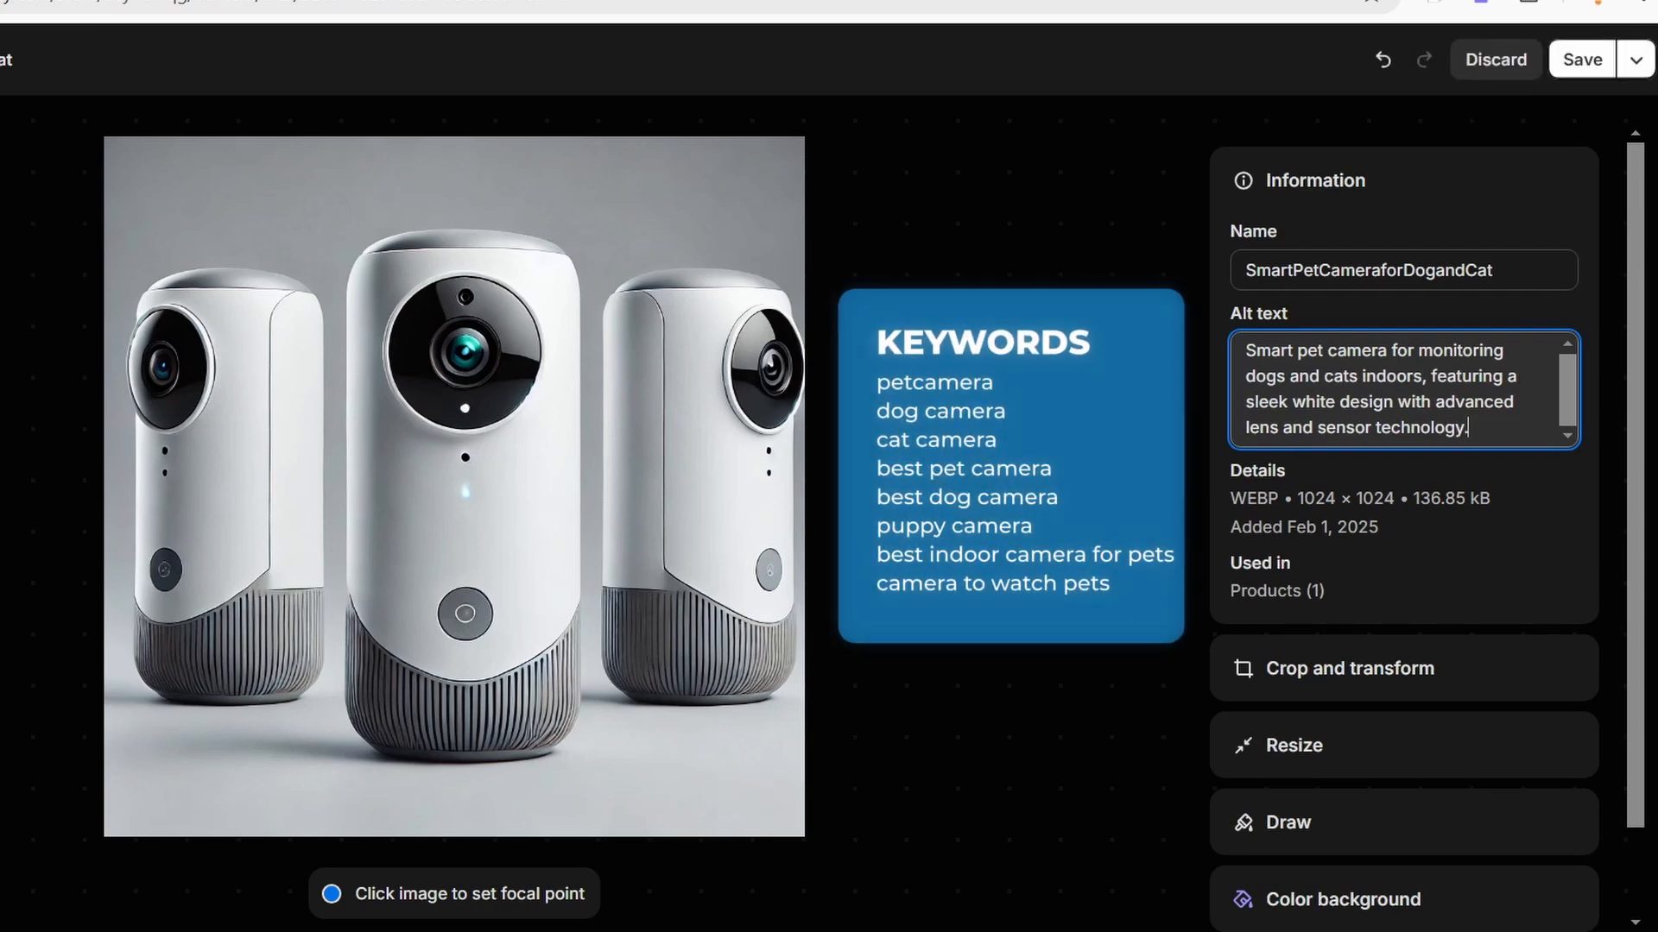
pyautogui.click(1577, 62)
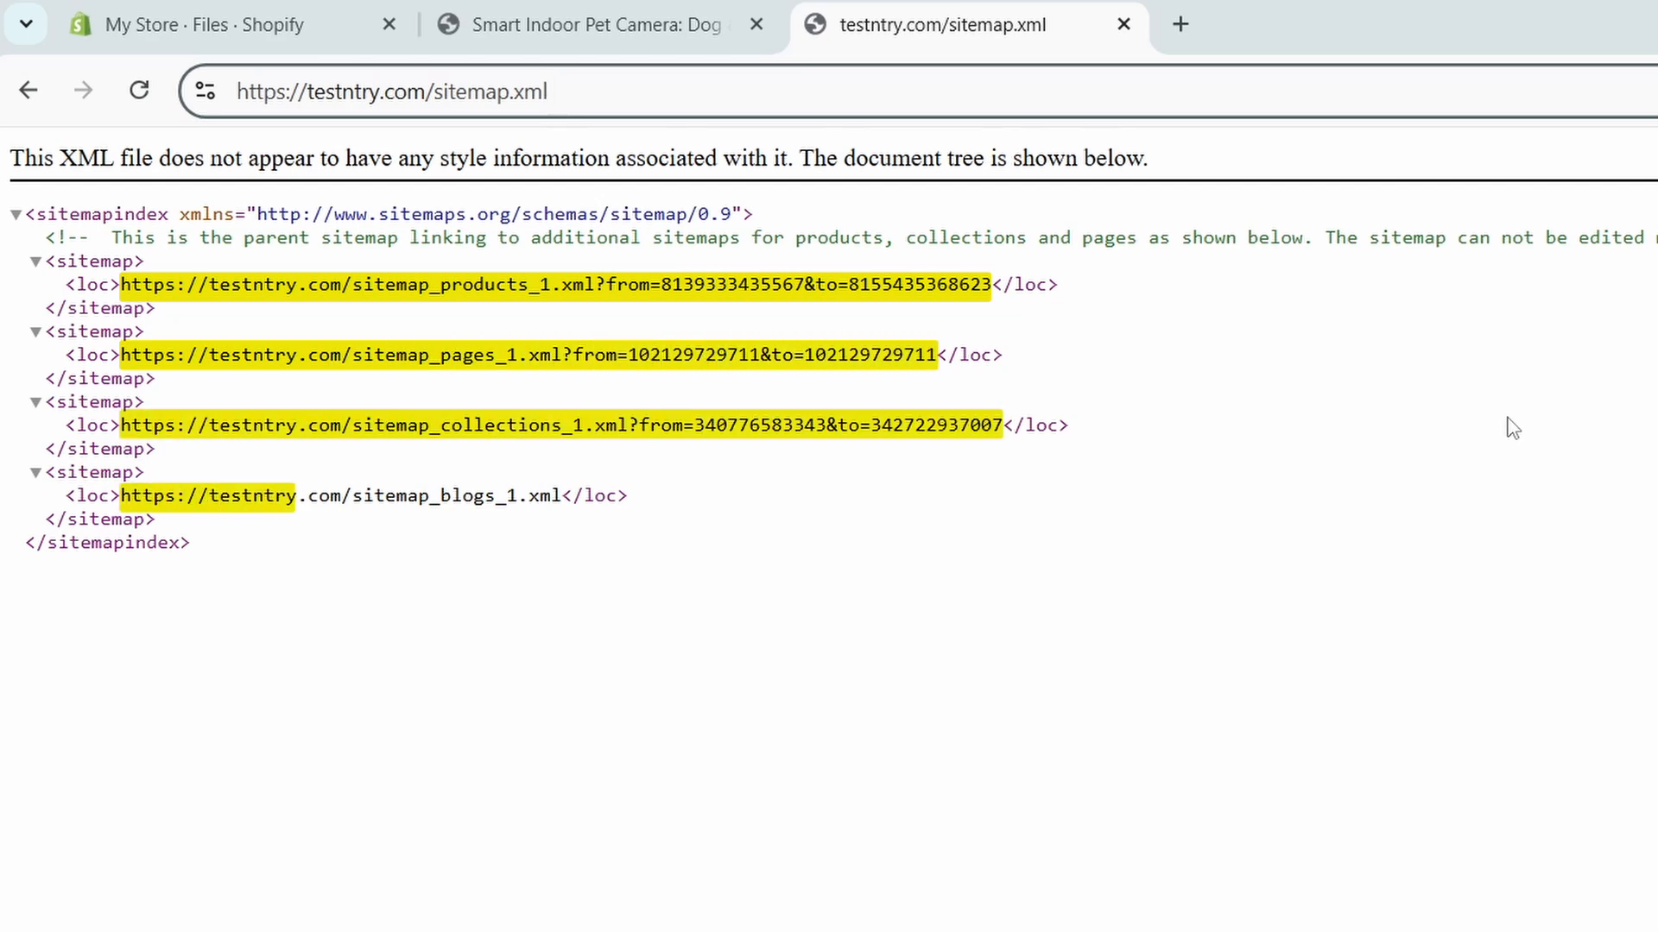
# Step: Open the products sitemap address listed in the store's sitemap.xml in a new browser tab
pyautogui.moveTo(991, 285); pyautogui.dragTo(121, 284)
pyautogui.hotkey('ctrl', 'c')
pyautogui.click(1178, 24)
pyautogui.hotkey('ctrl', 'v')
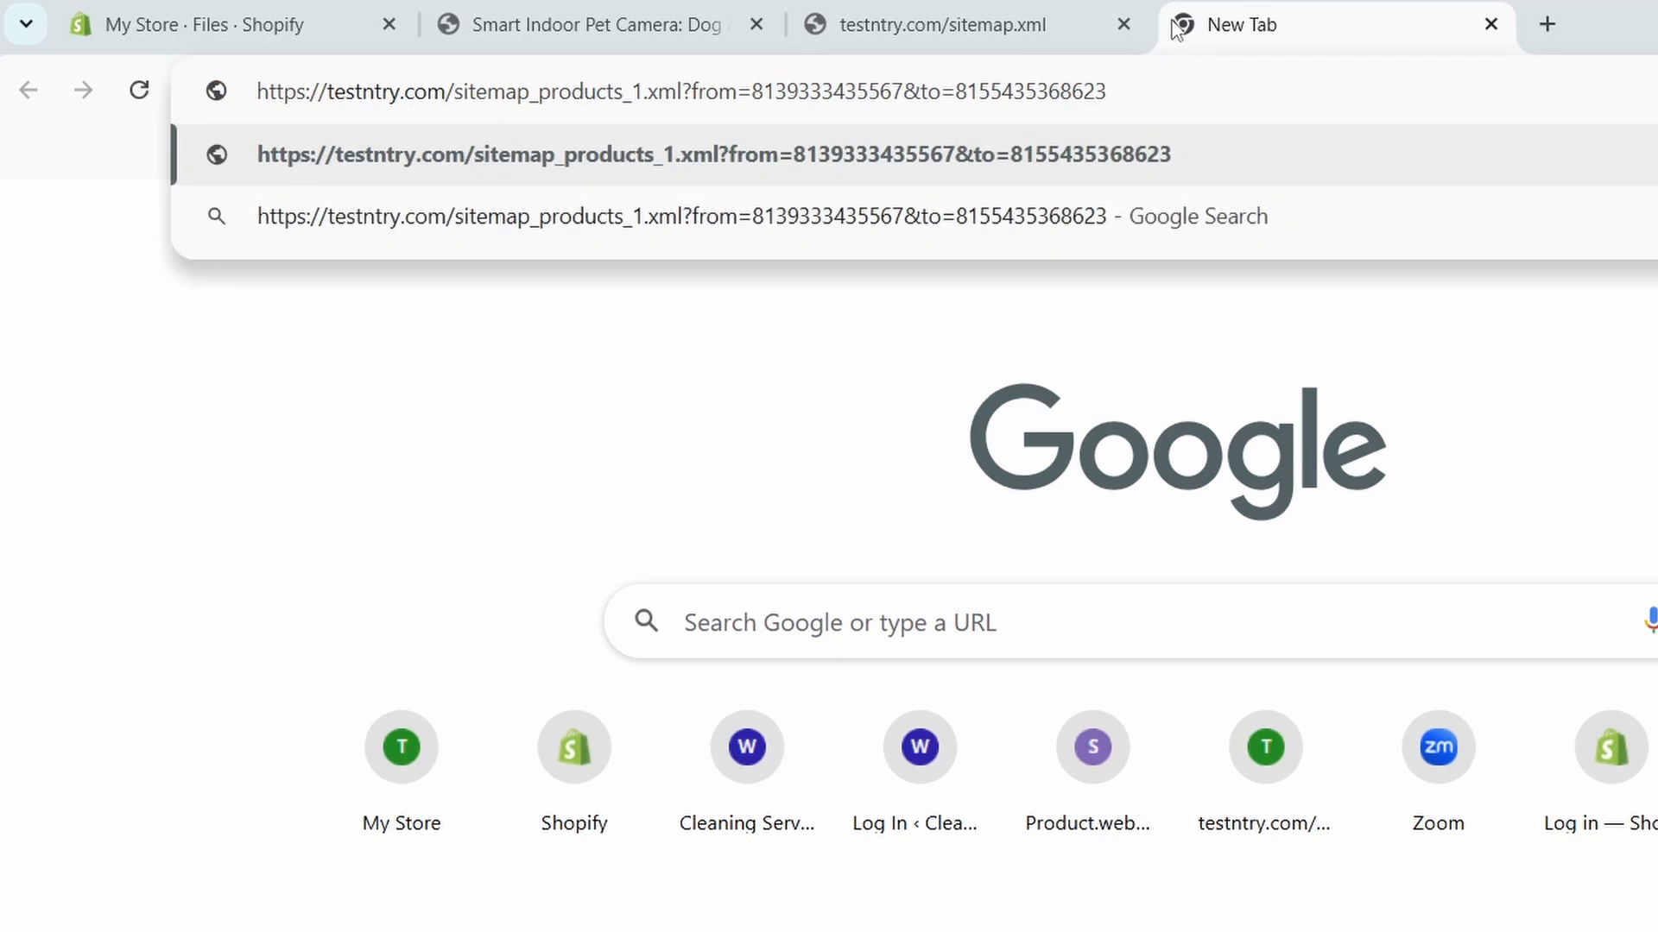
pyautogui.press('Return')
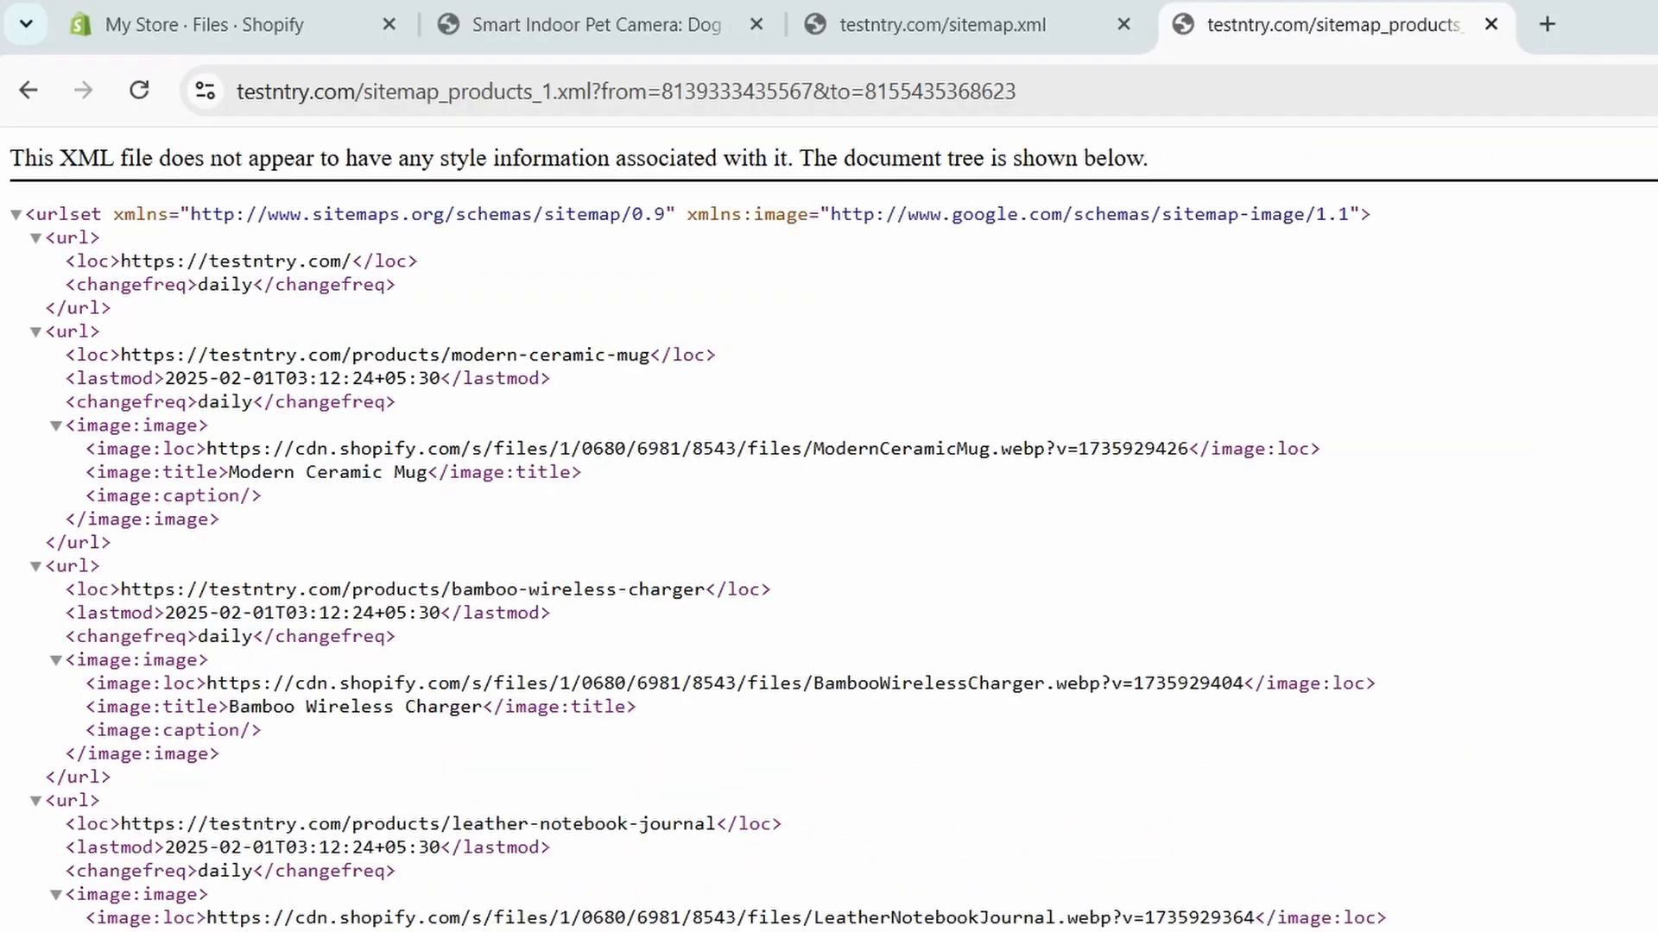
# Step: Search Google for "google search console", open the Google Search Console site and start its property setup
pyautogui.hotkey('ctrl', 't')
pyautogui.write('google search conso')
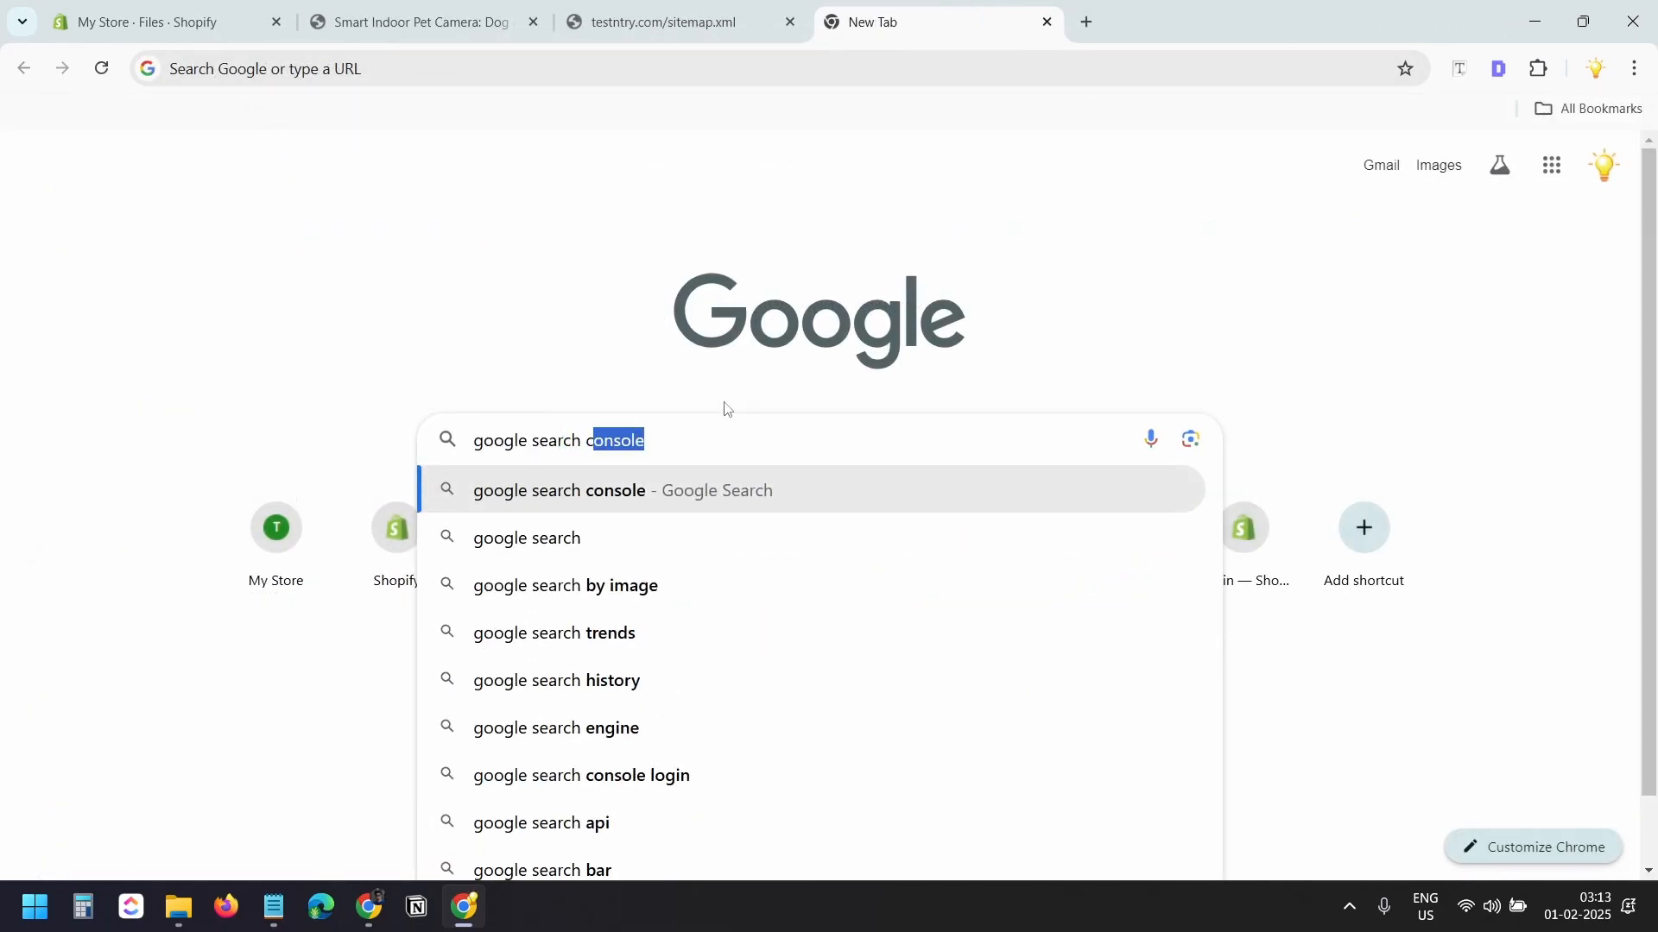
pyautogui.press('Return')
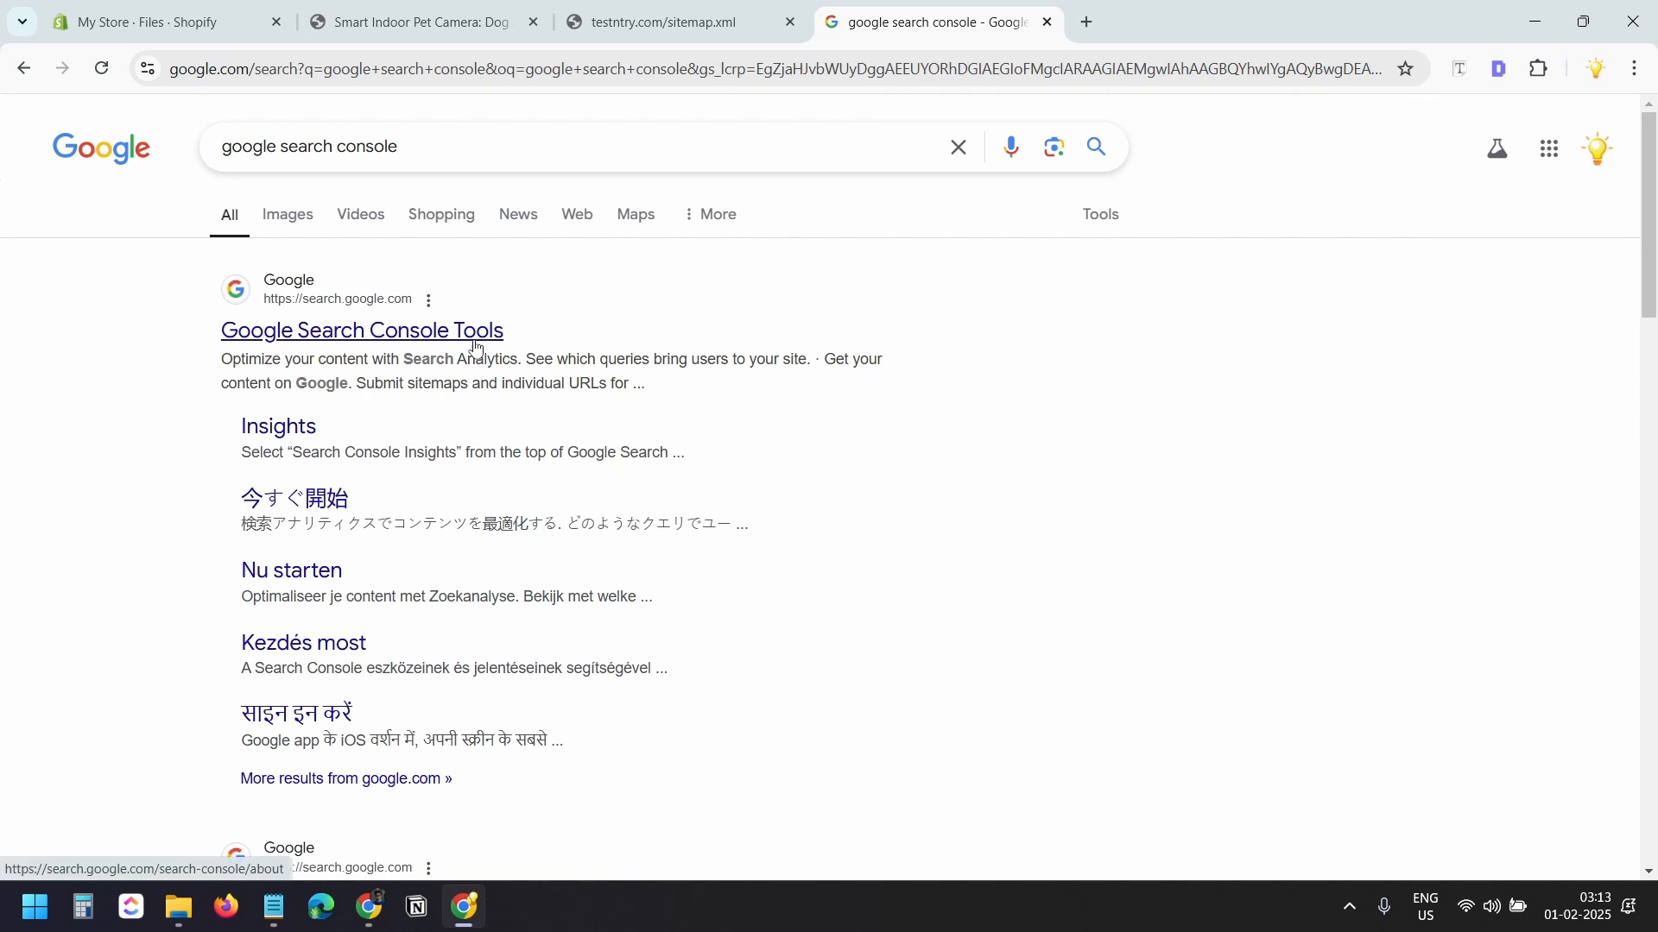
pyautogui.click(422, 337)
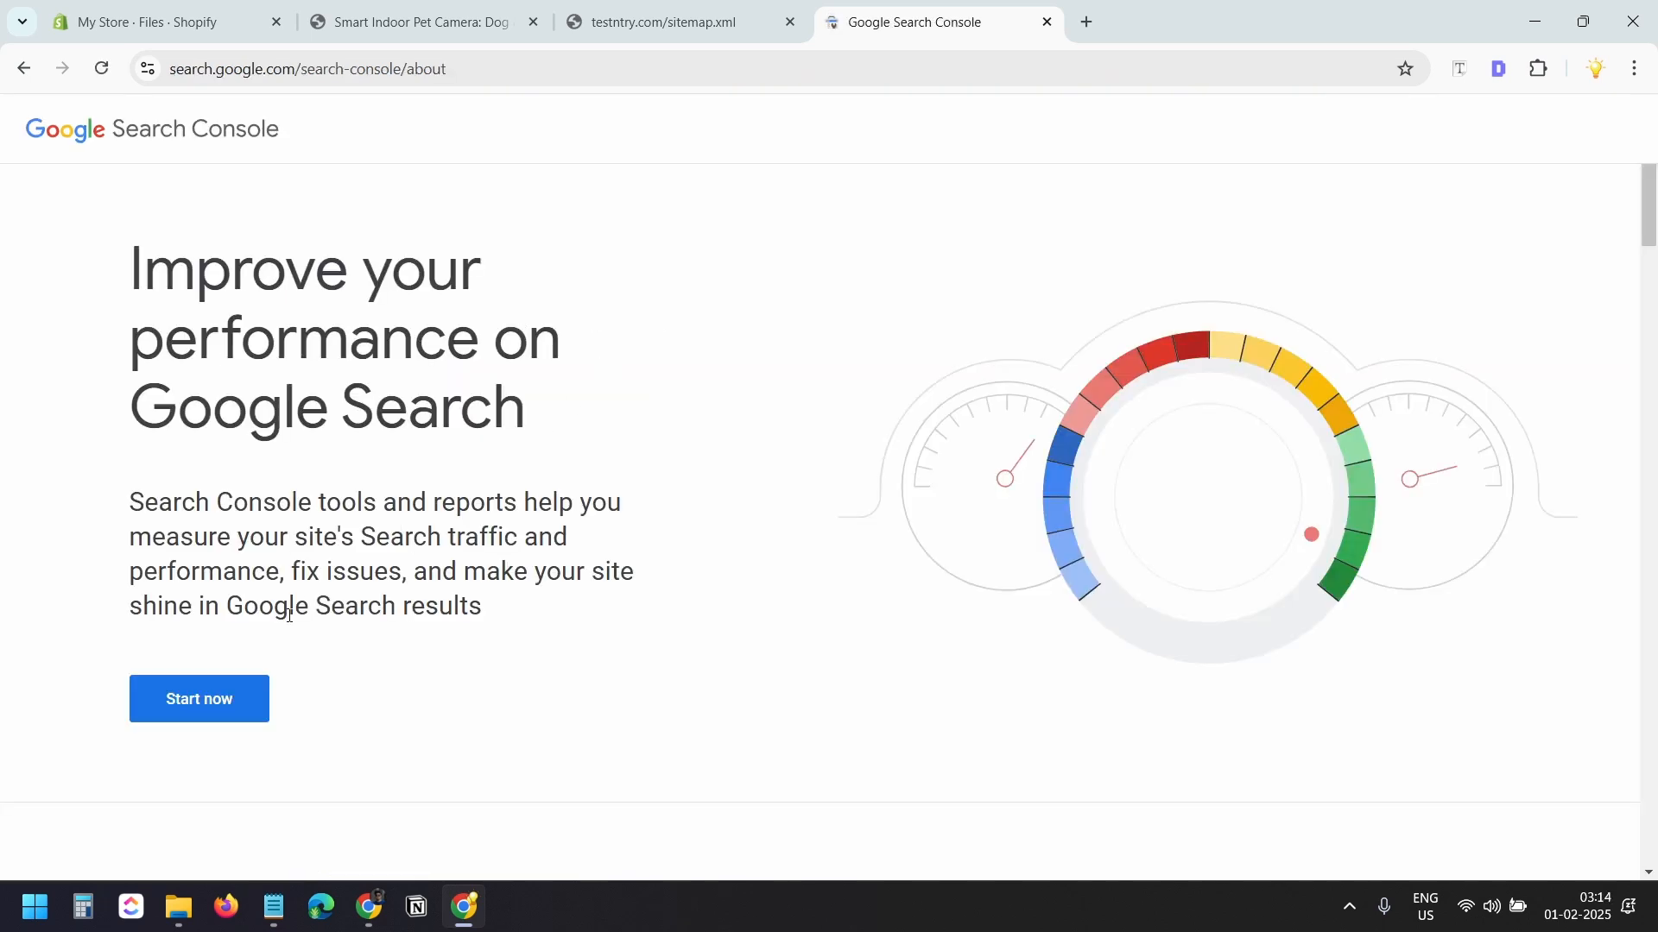
pyautogui.click(236, 702)
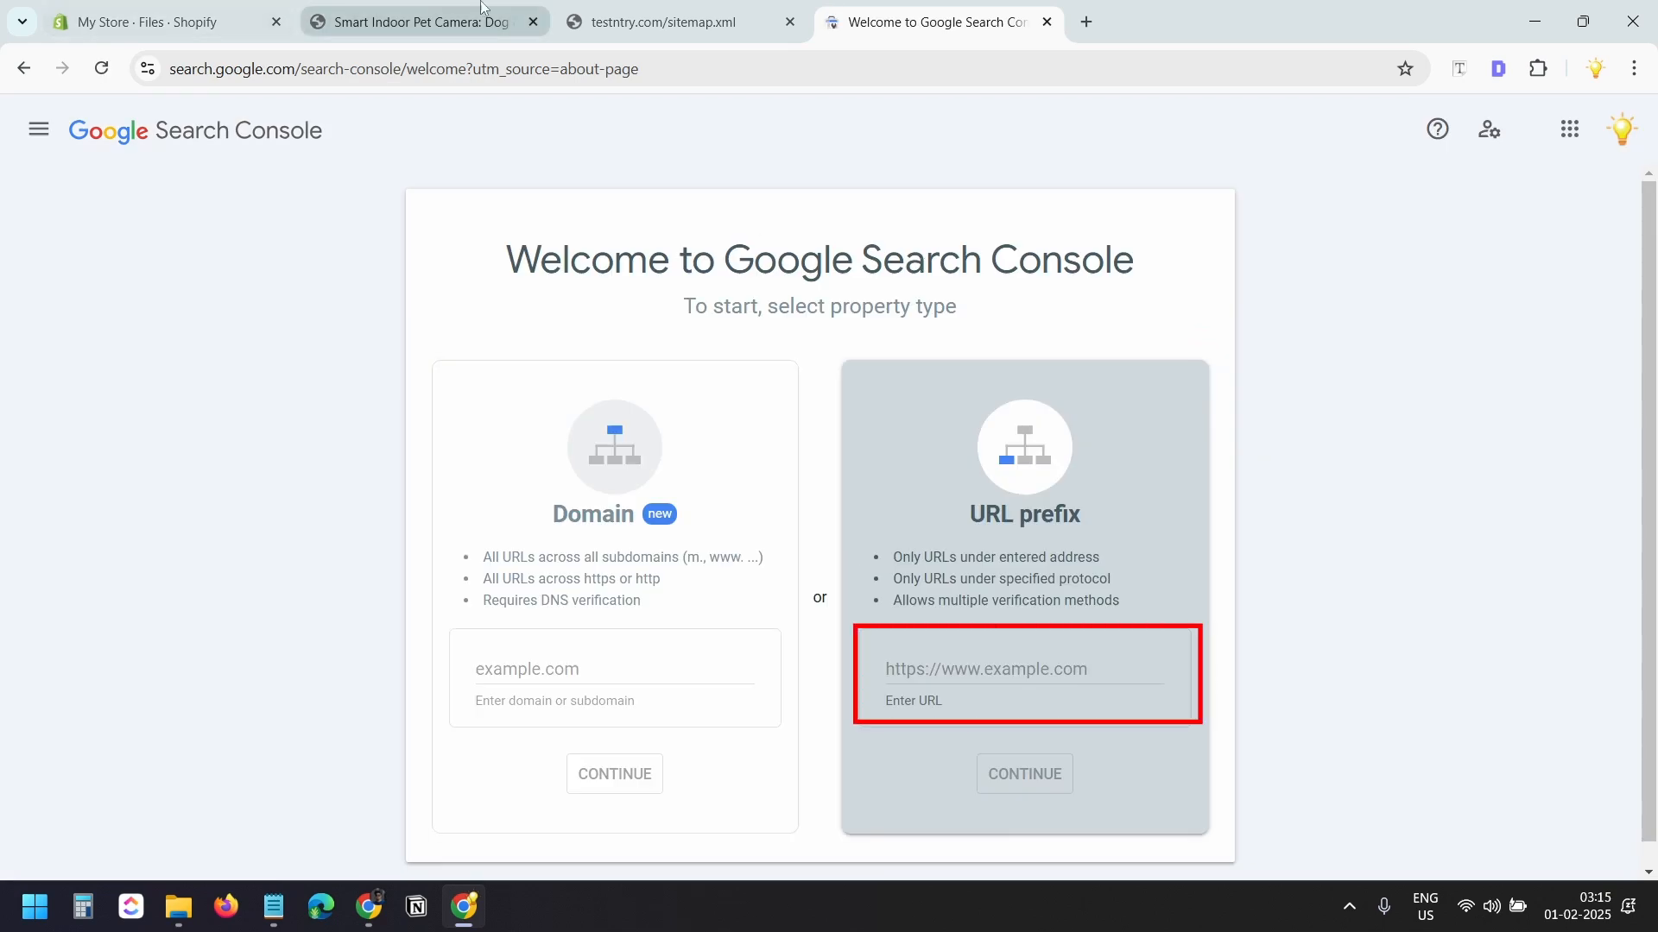
pyautogui.click(414, 22)
pyautogui.moveTo(308, 70); pyautogui.dragTo(171, 76)
pyautogui.hotkey('ctrl', 'c')
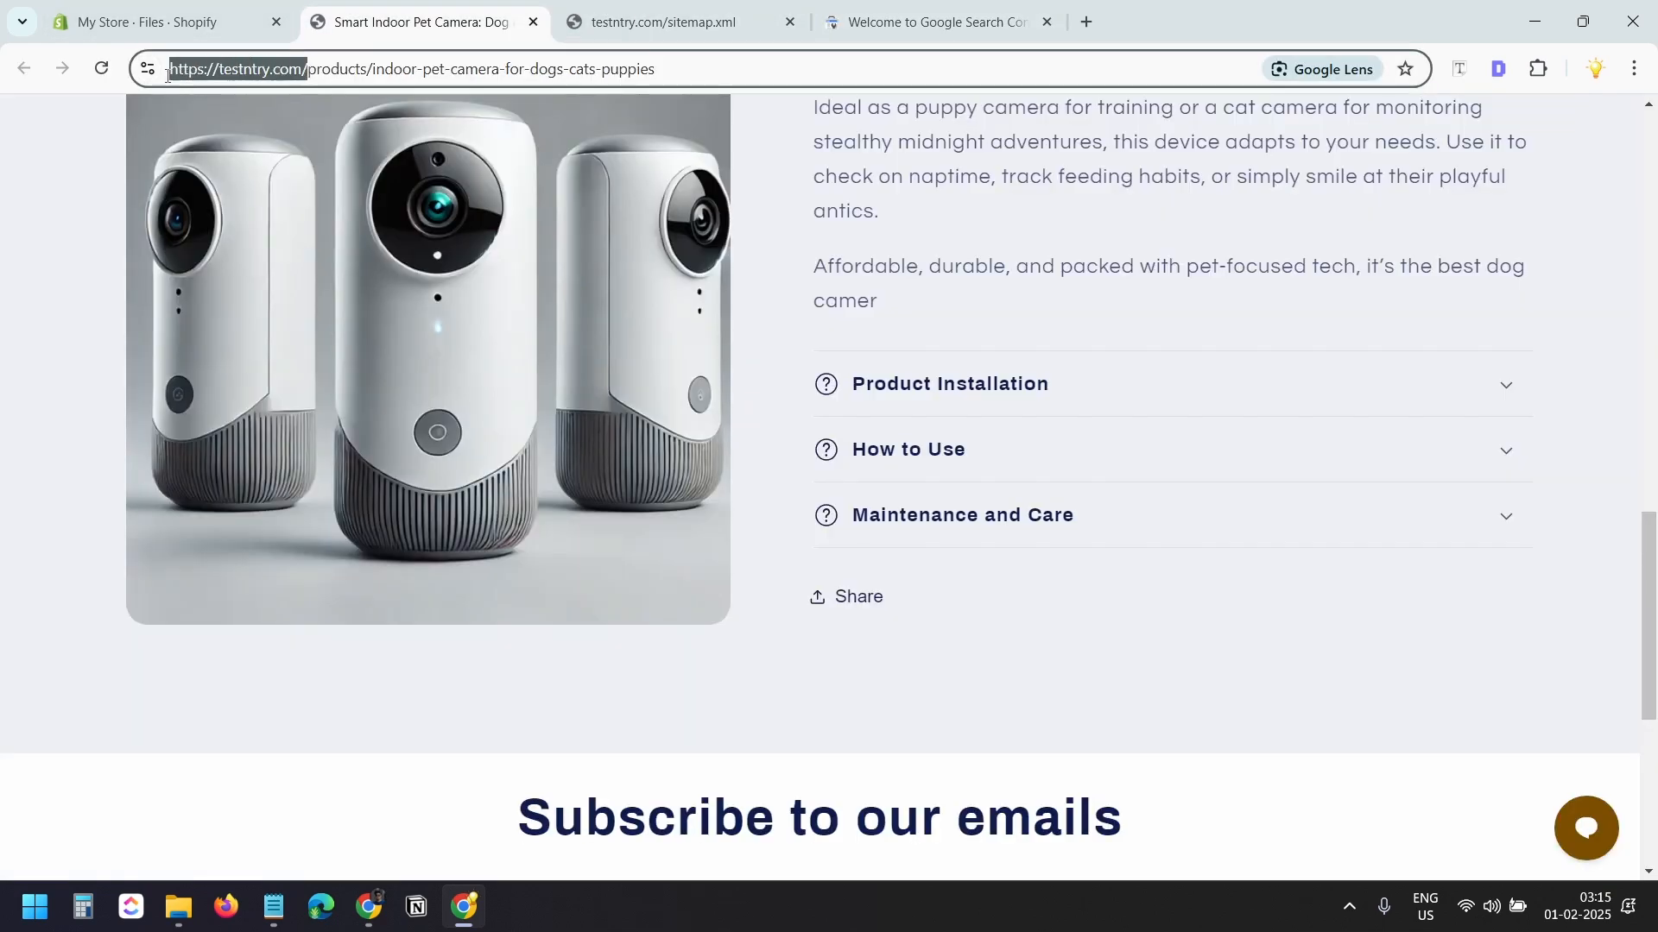
pyautogui.click(901, 11)
pyautogui.click(953, 672)
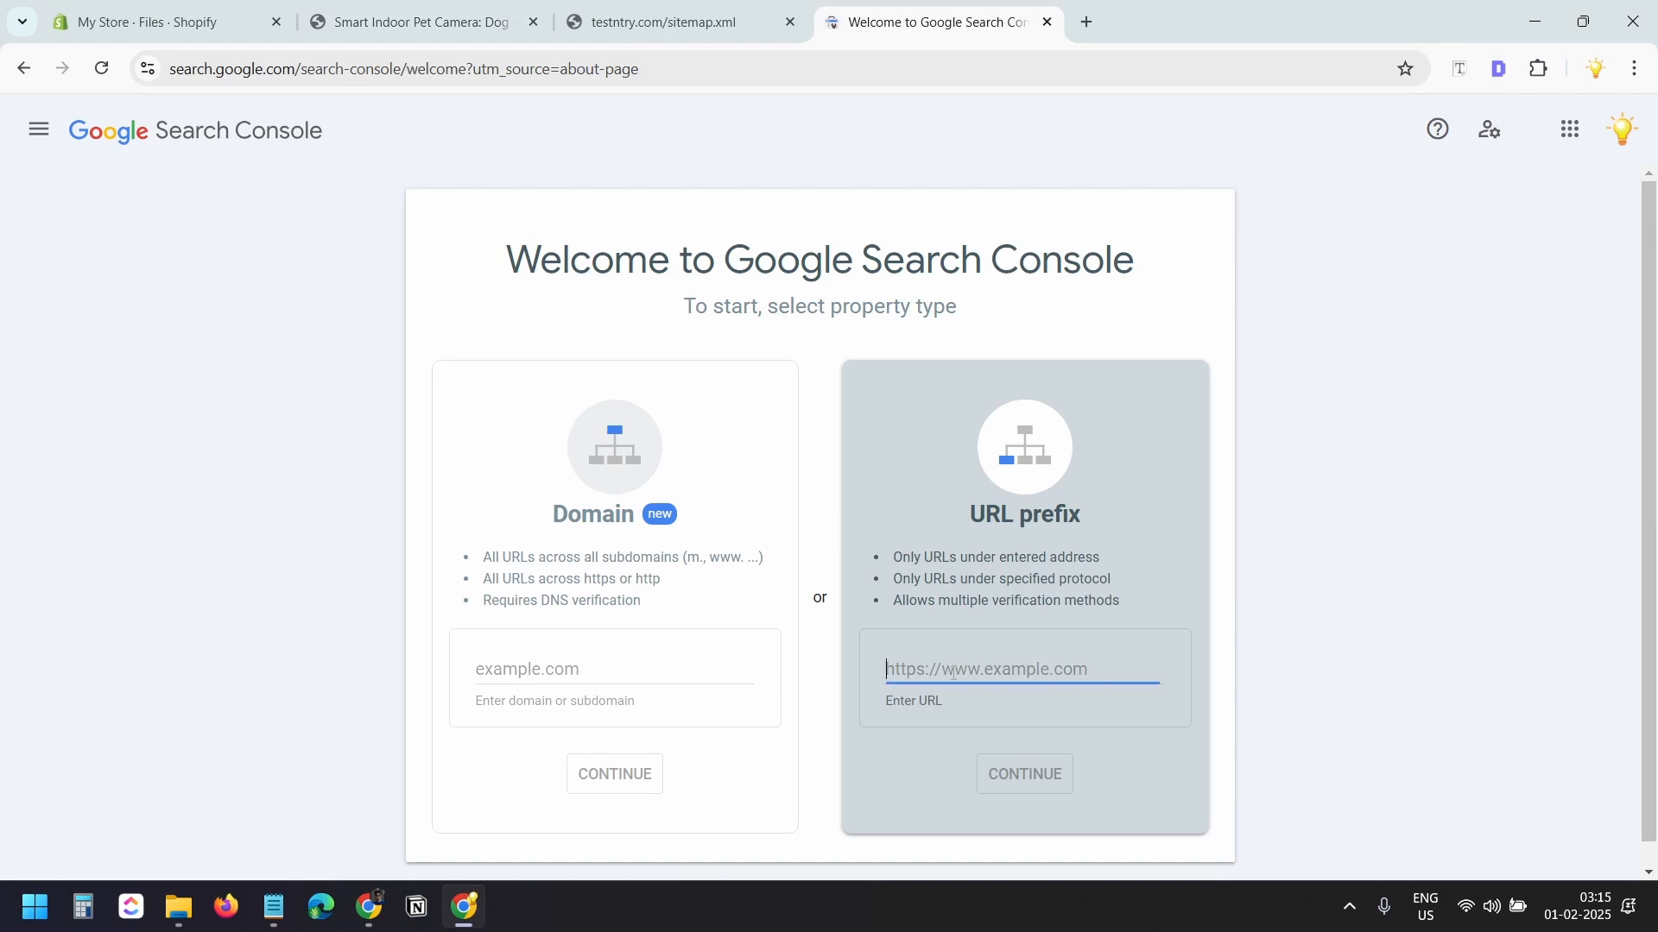
pyautogui.hotkey('ctrl', 'v')
pyautogui.click(1045, 771)
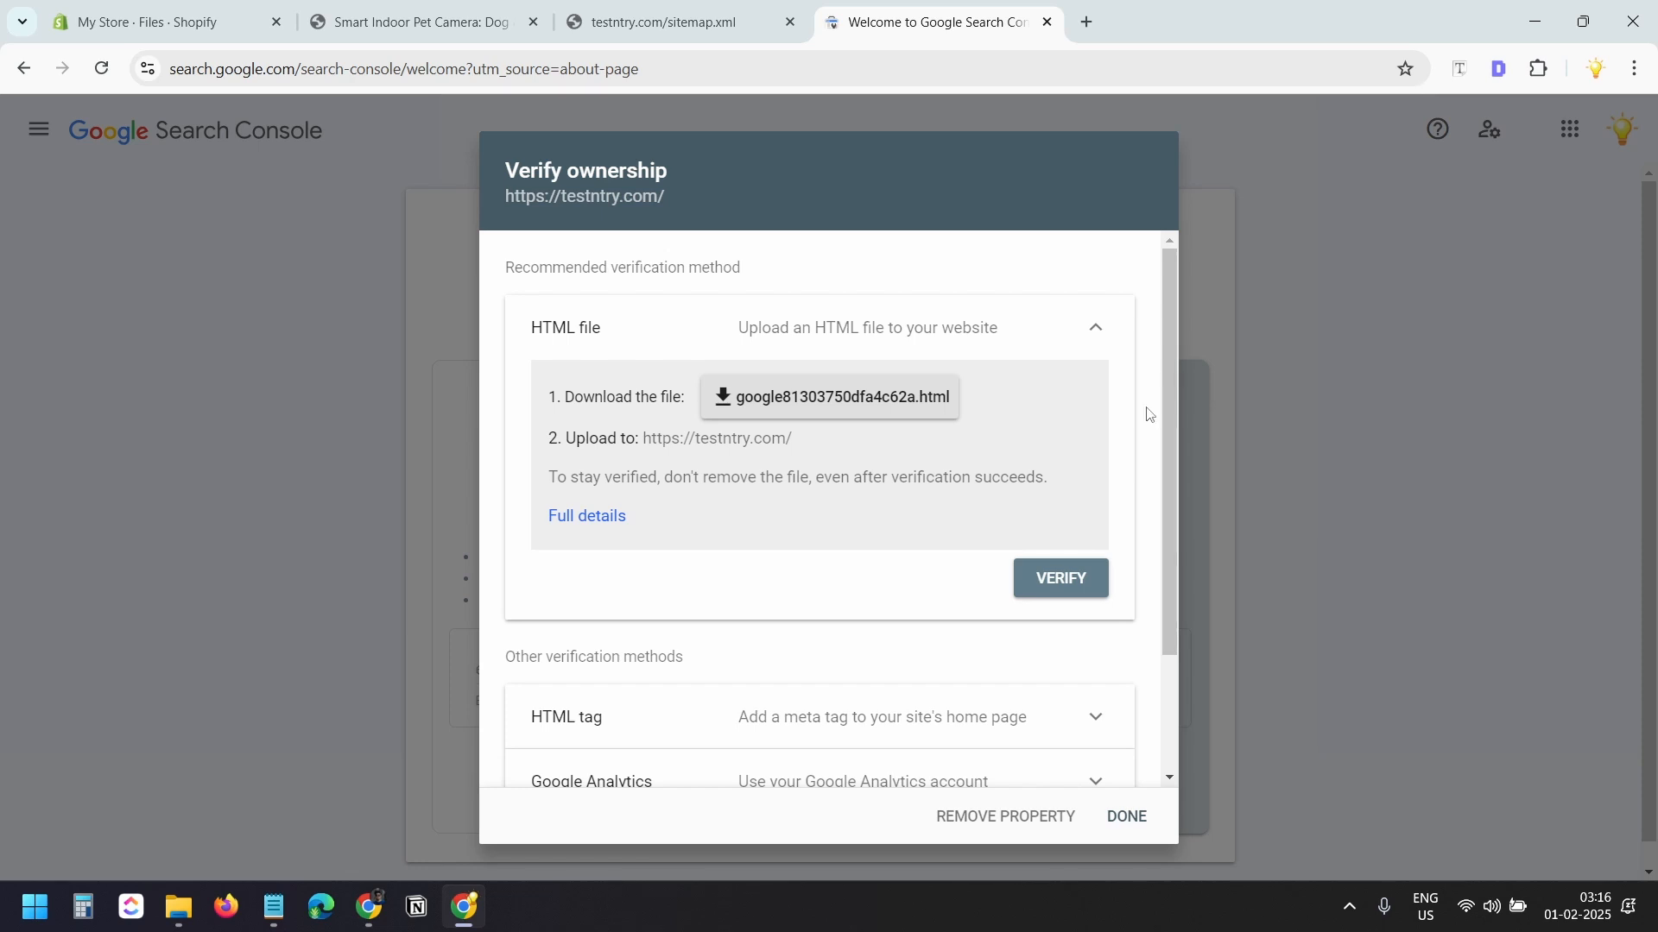
# Step: Expand the HTML tag verification method and copy its google-site-verification meta tag
pyautogui.scroll(-2, 1148, 414)
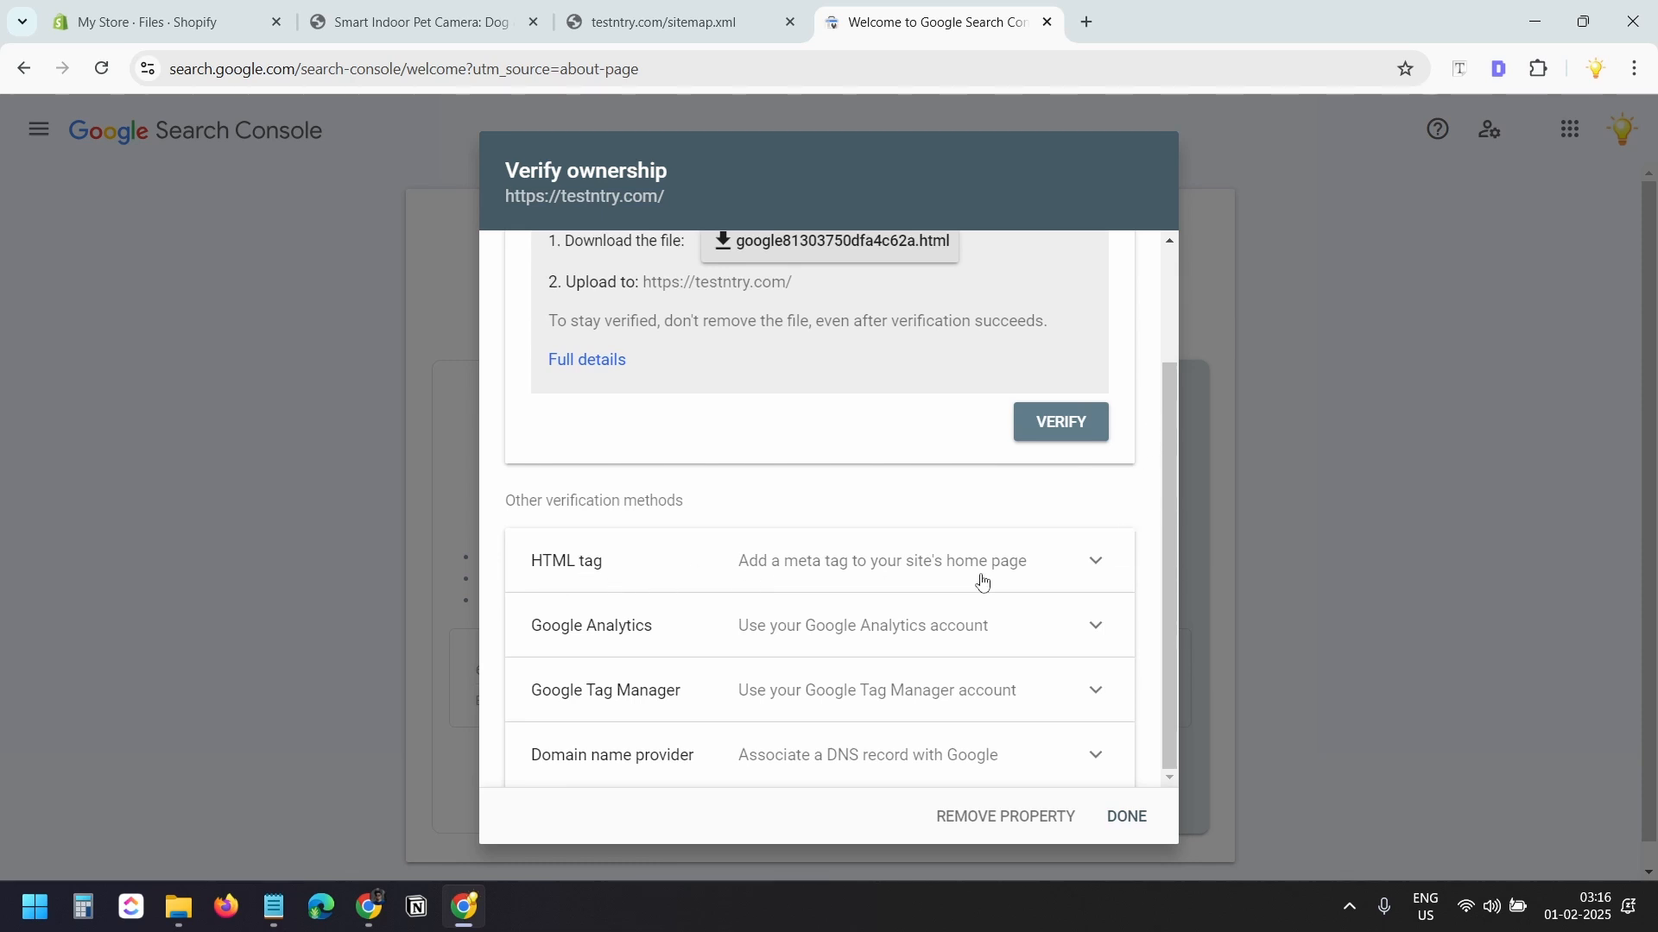
pyautogui.click(1094, 563)
pyautogui.scroll(-3, 1094, 569)
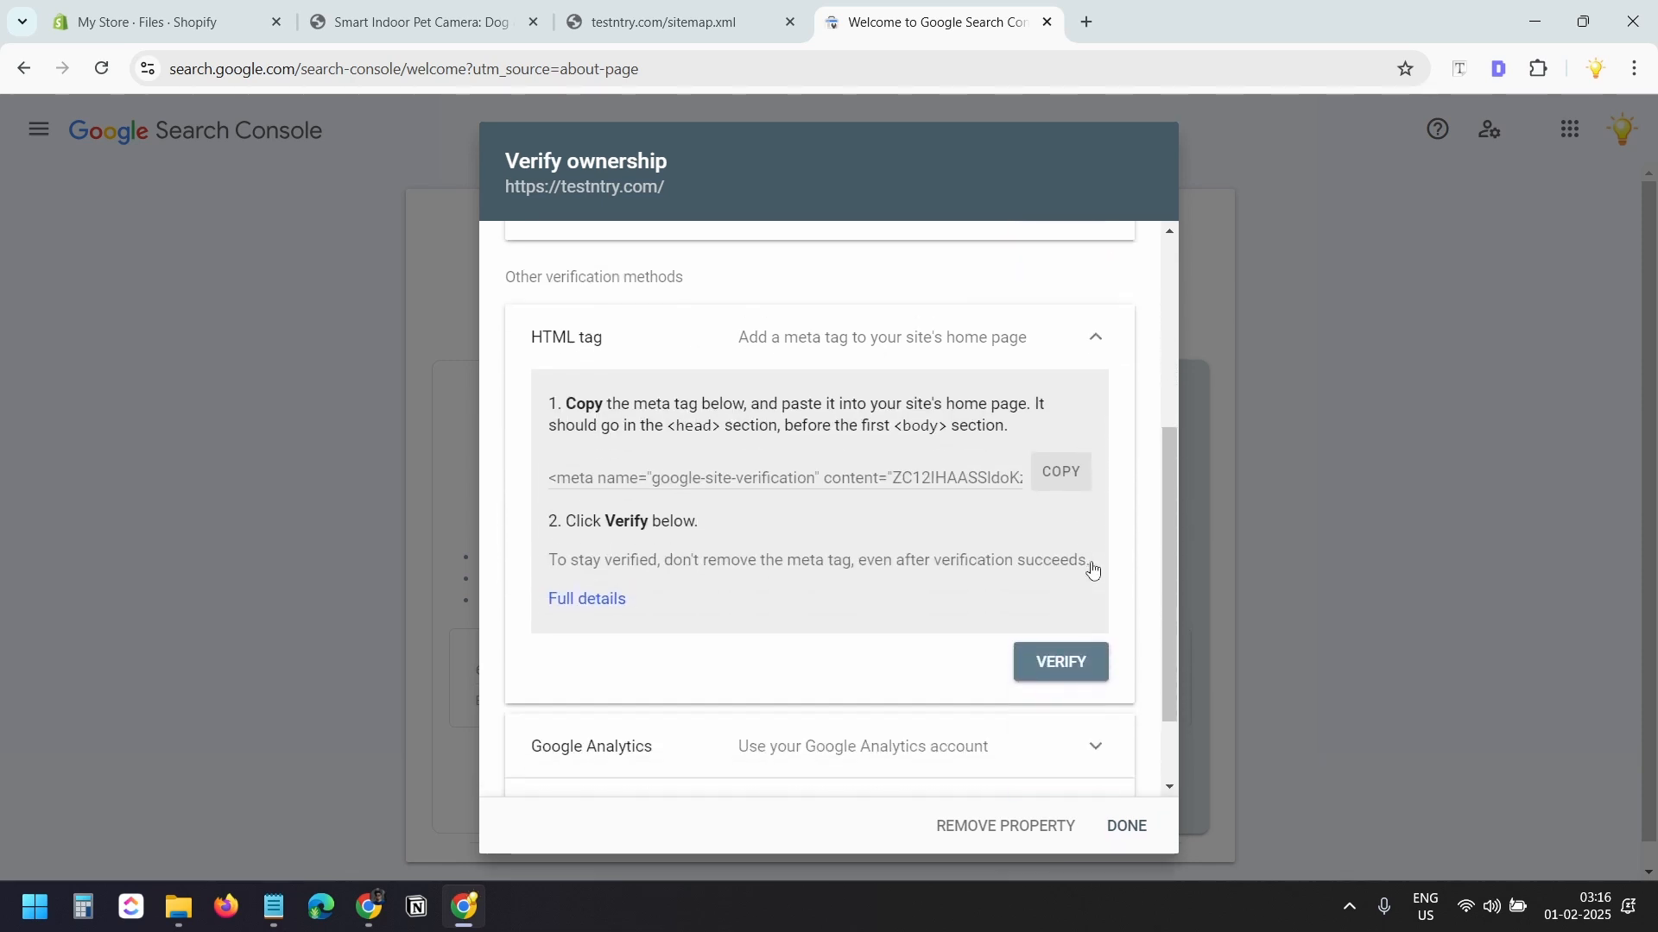
pyautogui.click(1063, 482)
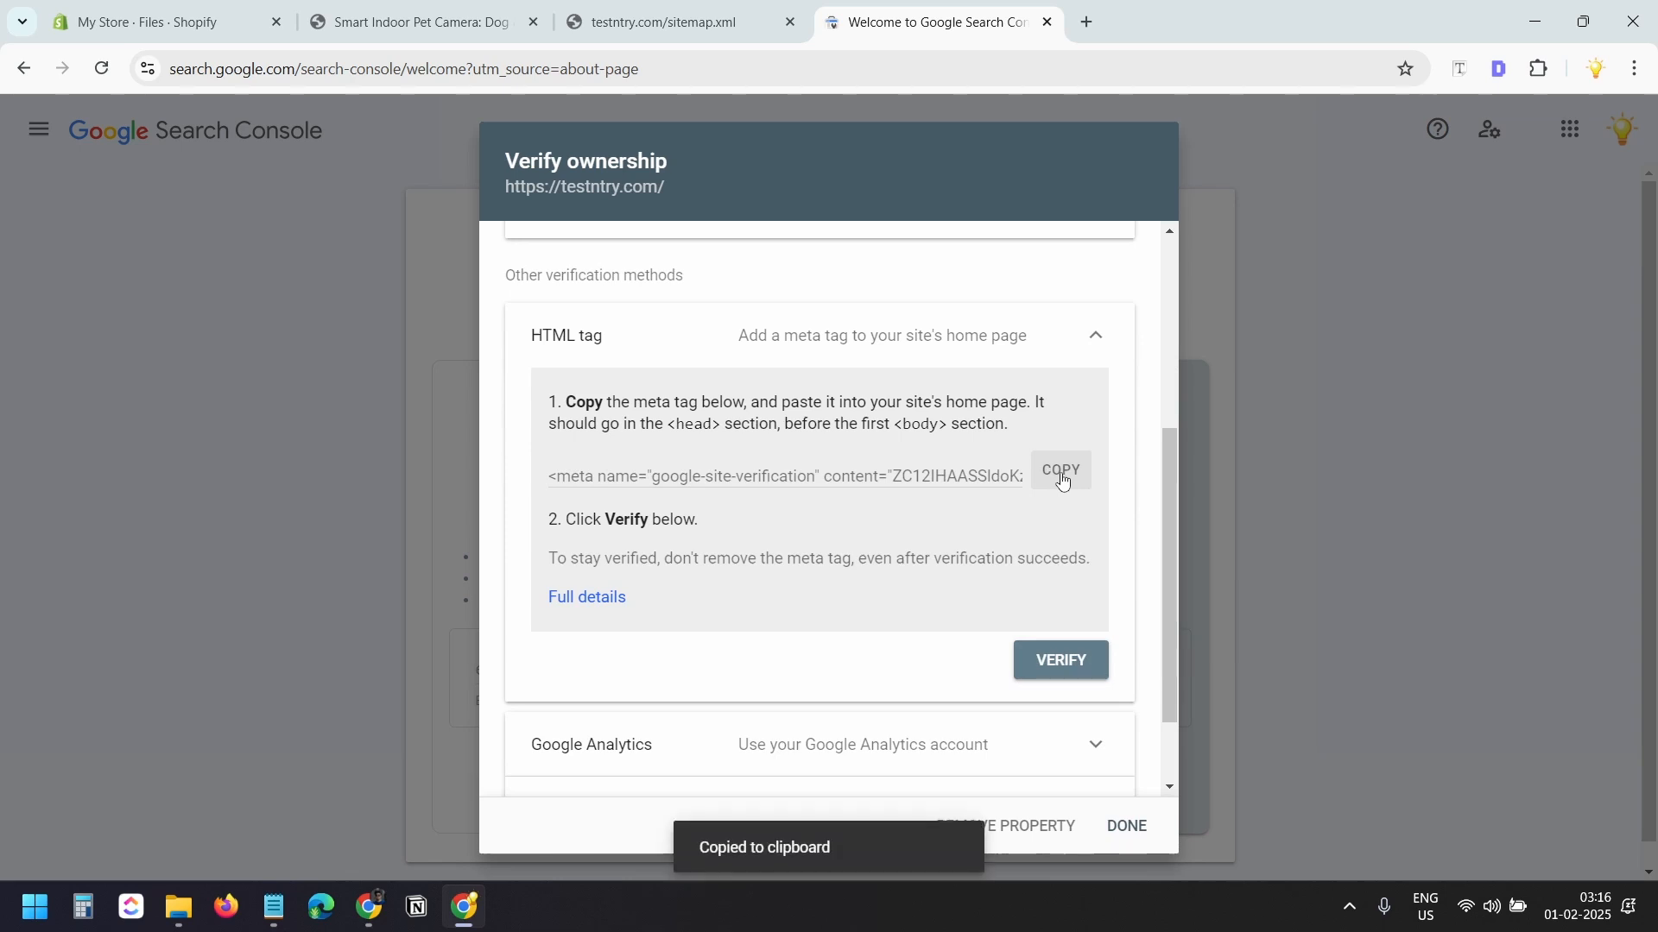
# Step: Switch to the Shopify admin and open the code editor for the current Refresh theme
pyautogui.click(186, 7)
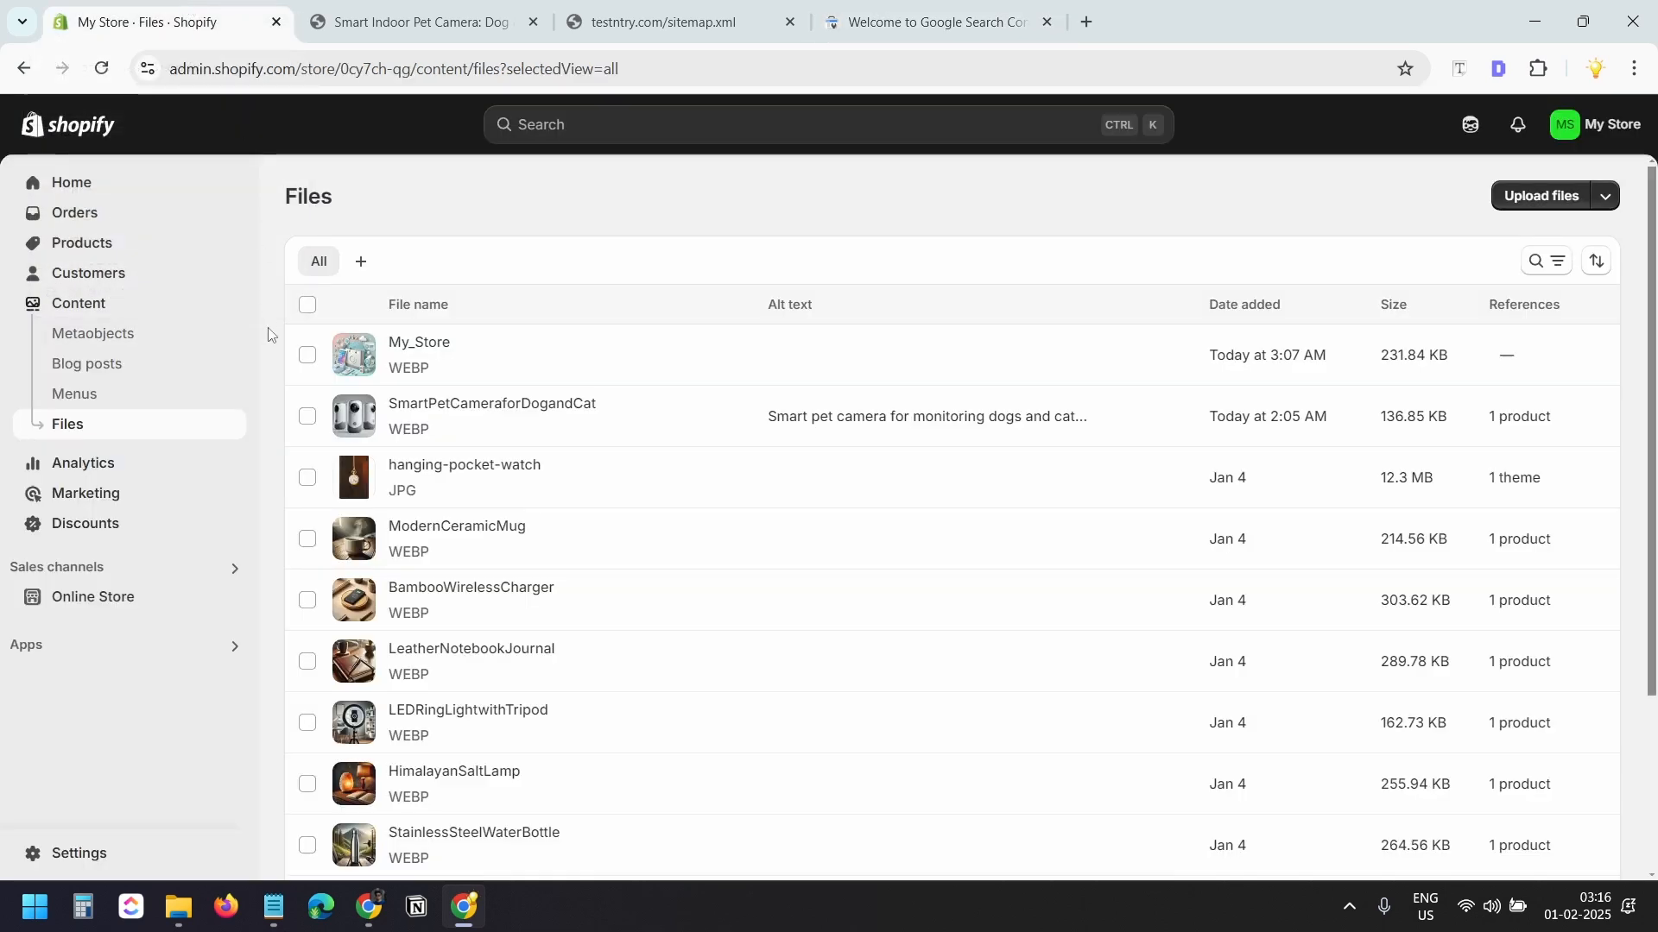
pyautogui.click(128, 598)
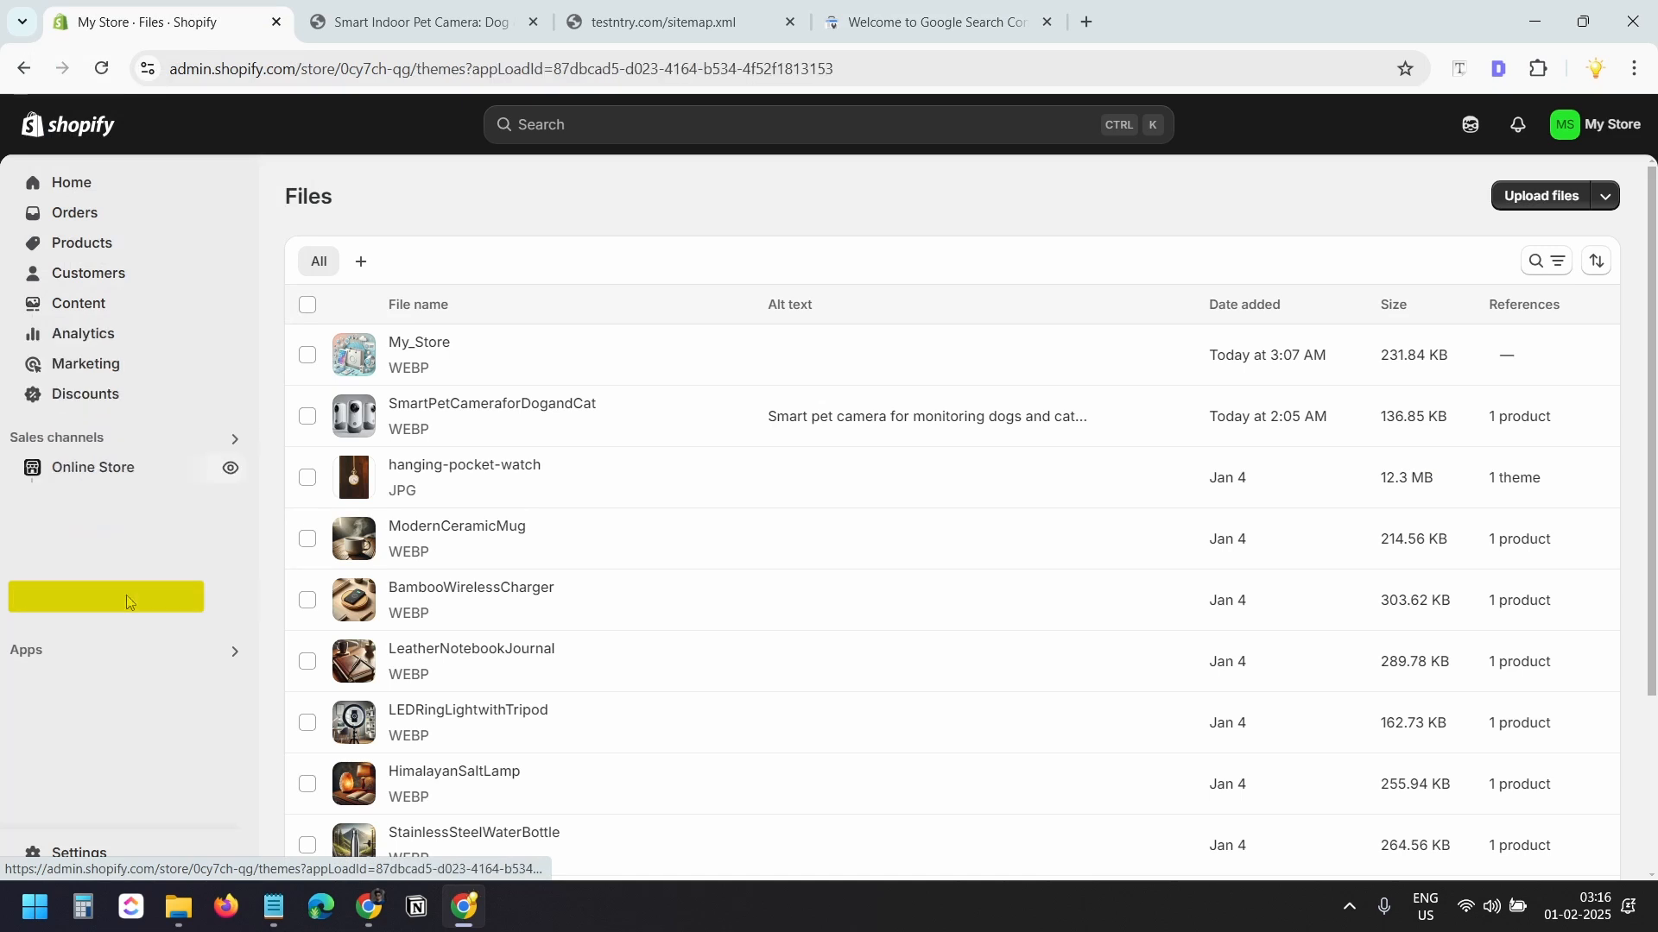
pyautogui.click(84, 500)
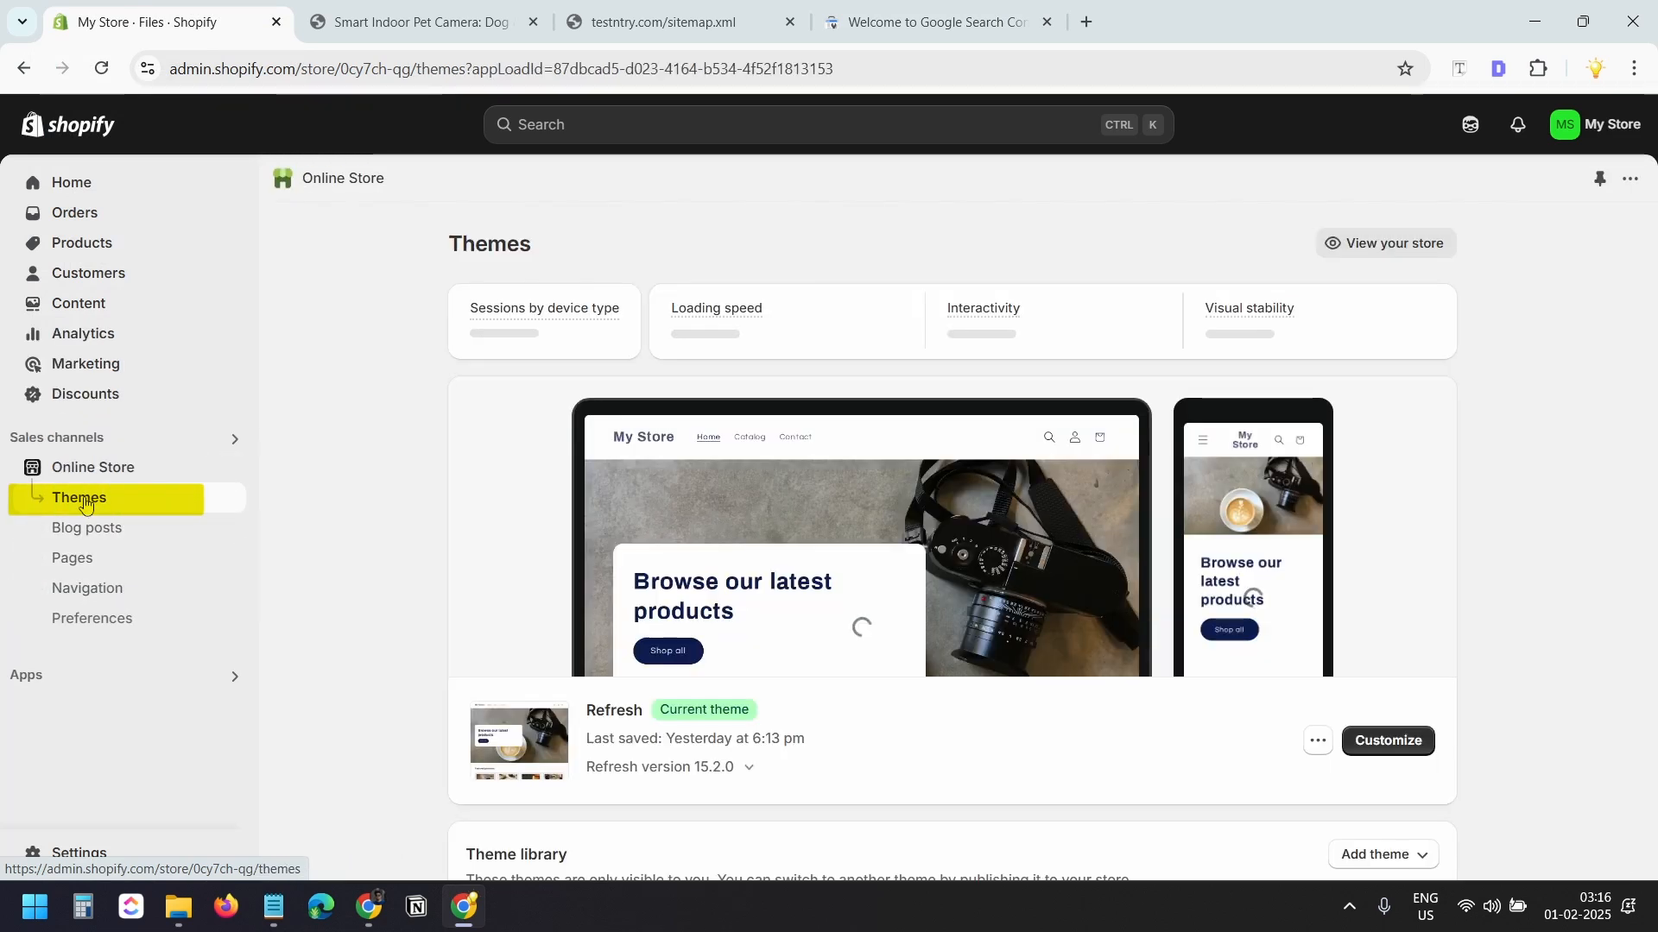
pyautogui.click(1318, 758)
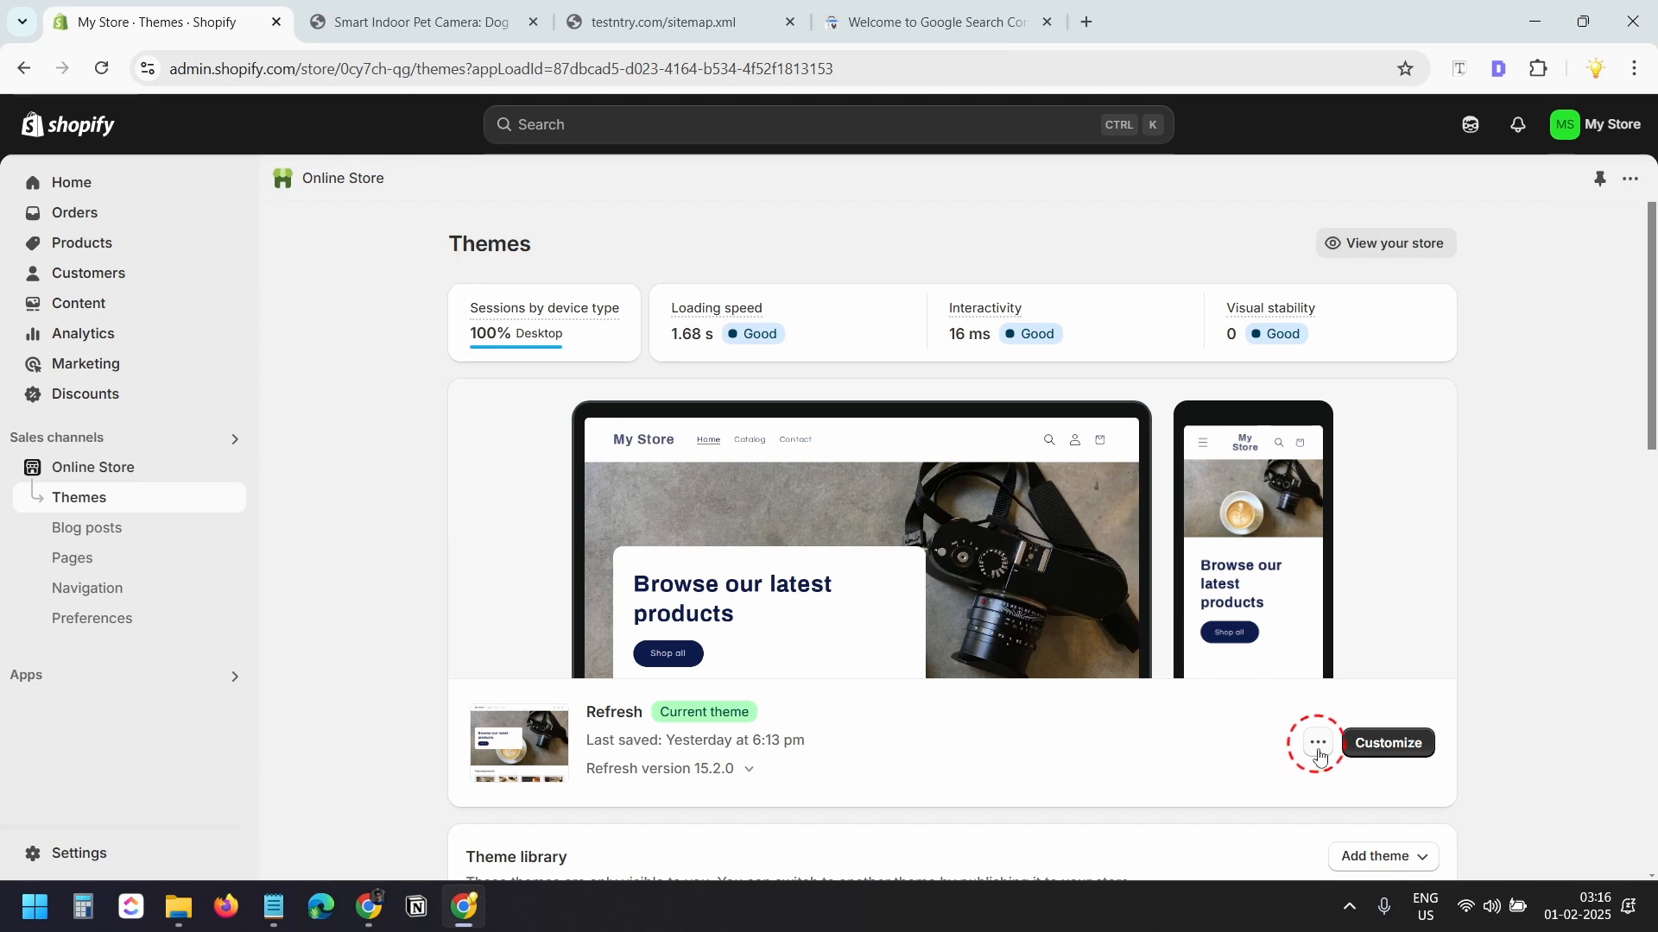
pyautogui.click(1317, 751)
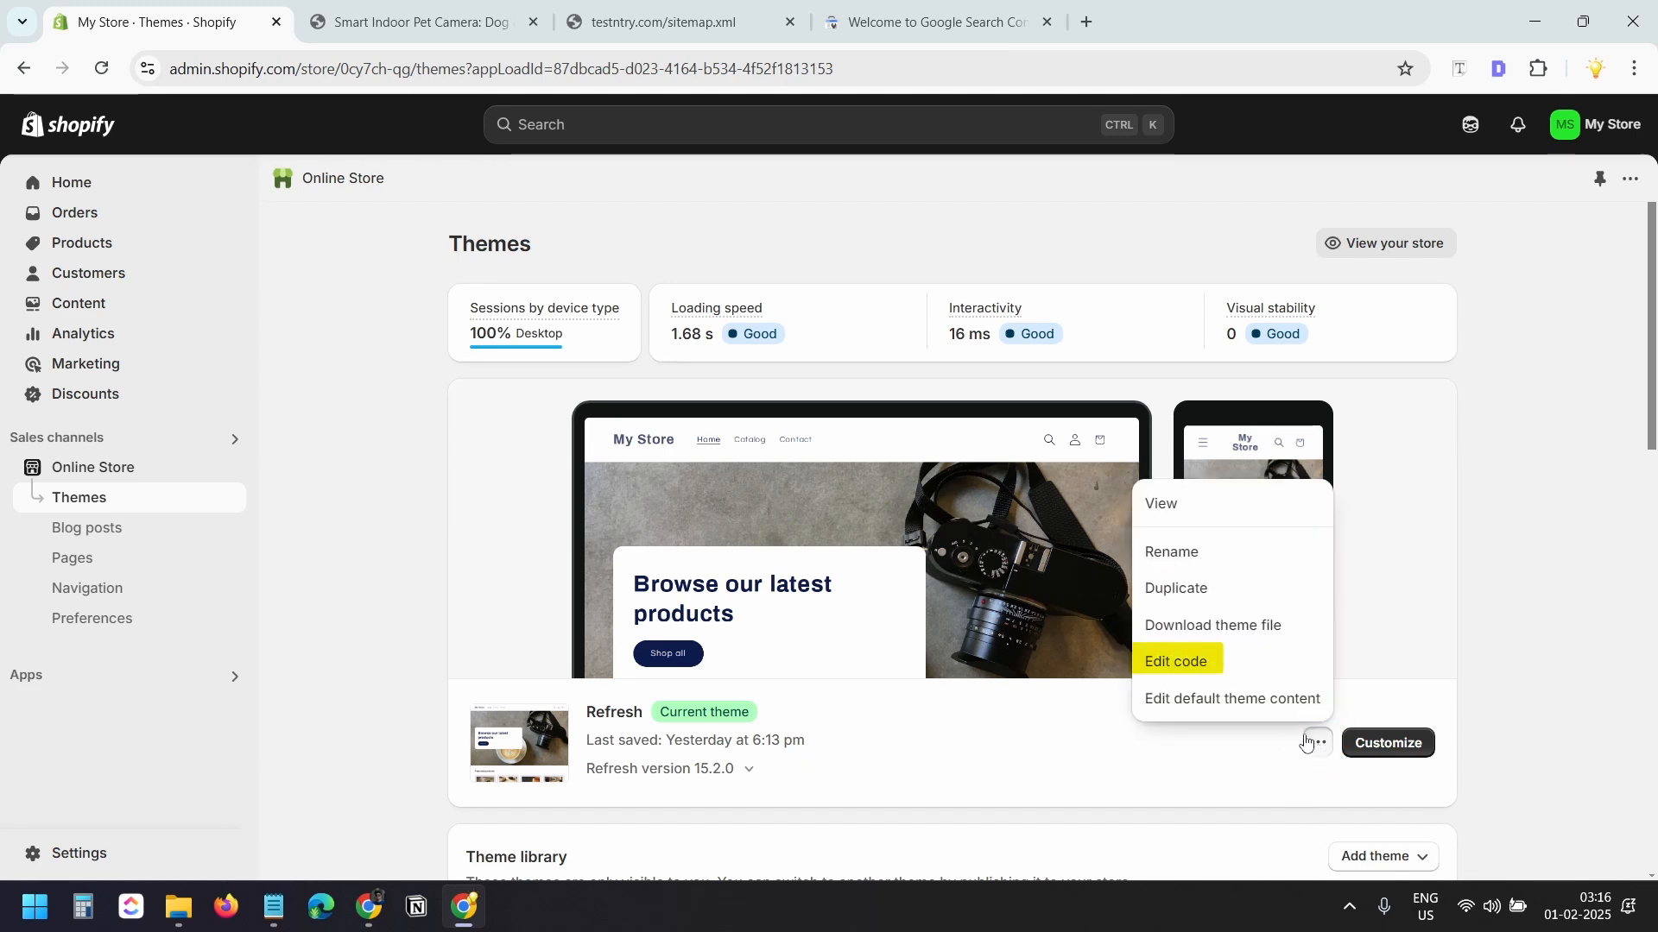
pyautogui.click(1226, 663)
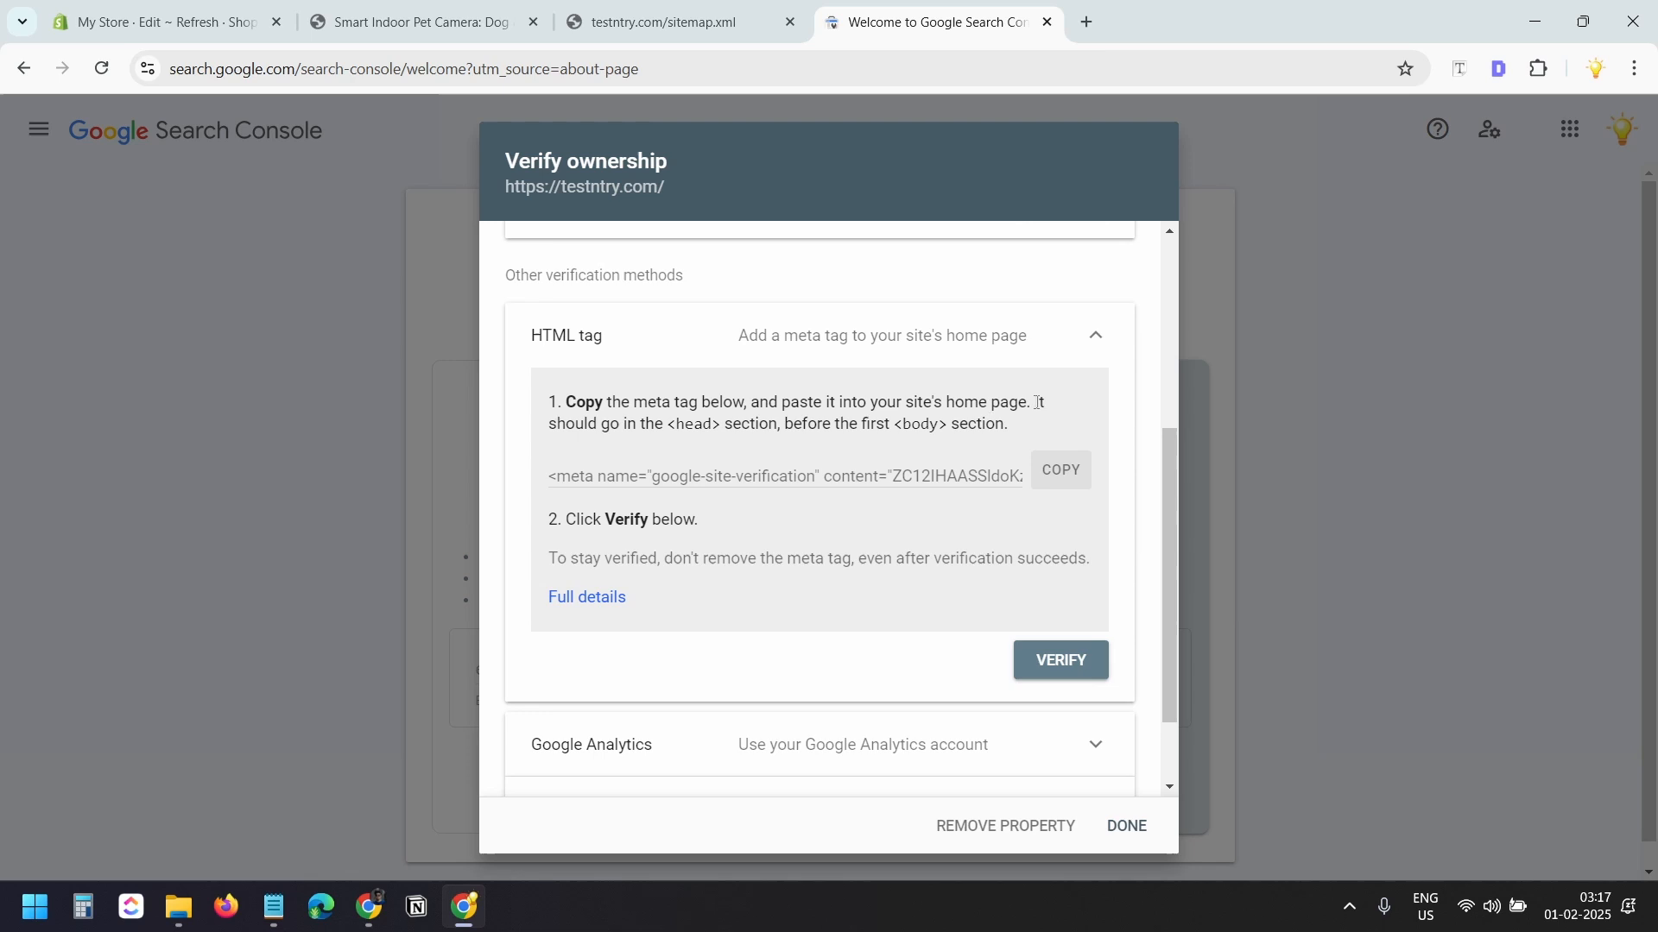
# Step: Check where the meta tag must be placed, open theme.liquid in the layout folder and locate its closing head tag
pyautogui.moveTo(1035, 402); pyautogui.dragTo(1010, 430)
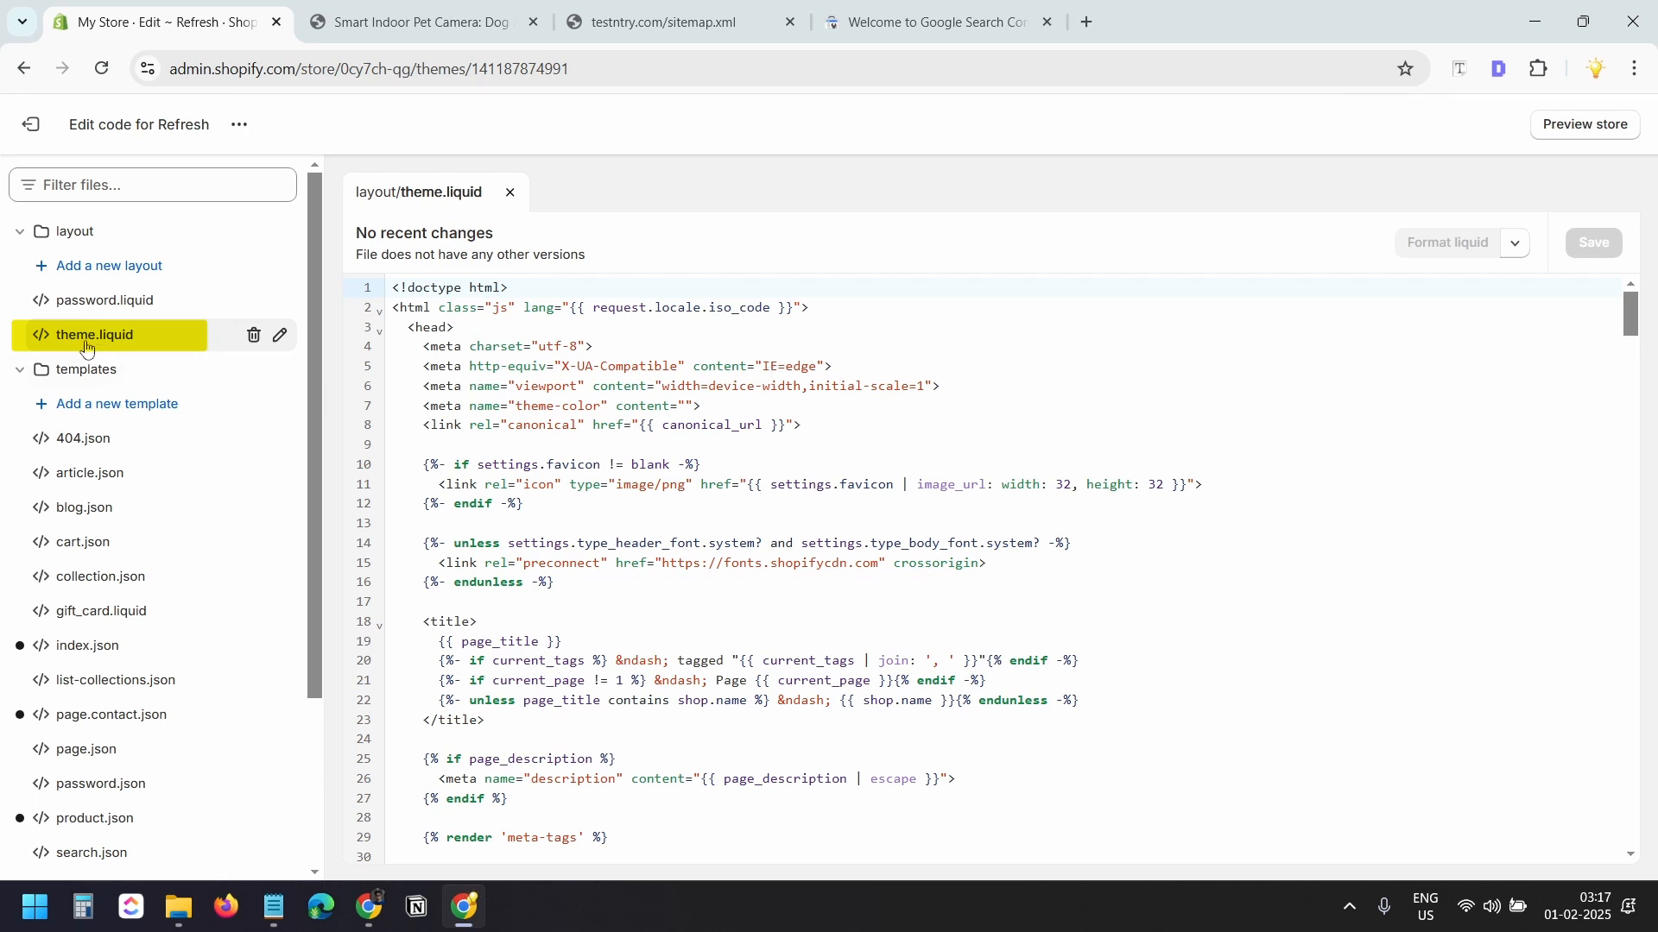
pyautogui.click(97, 346)
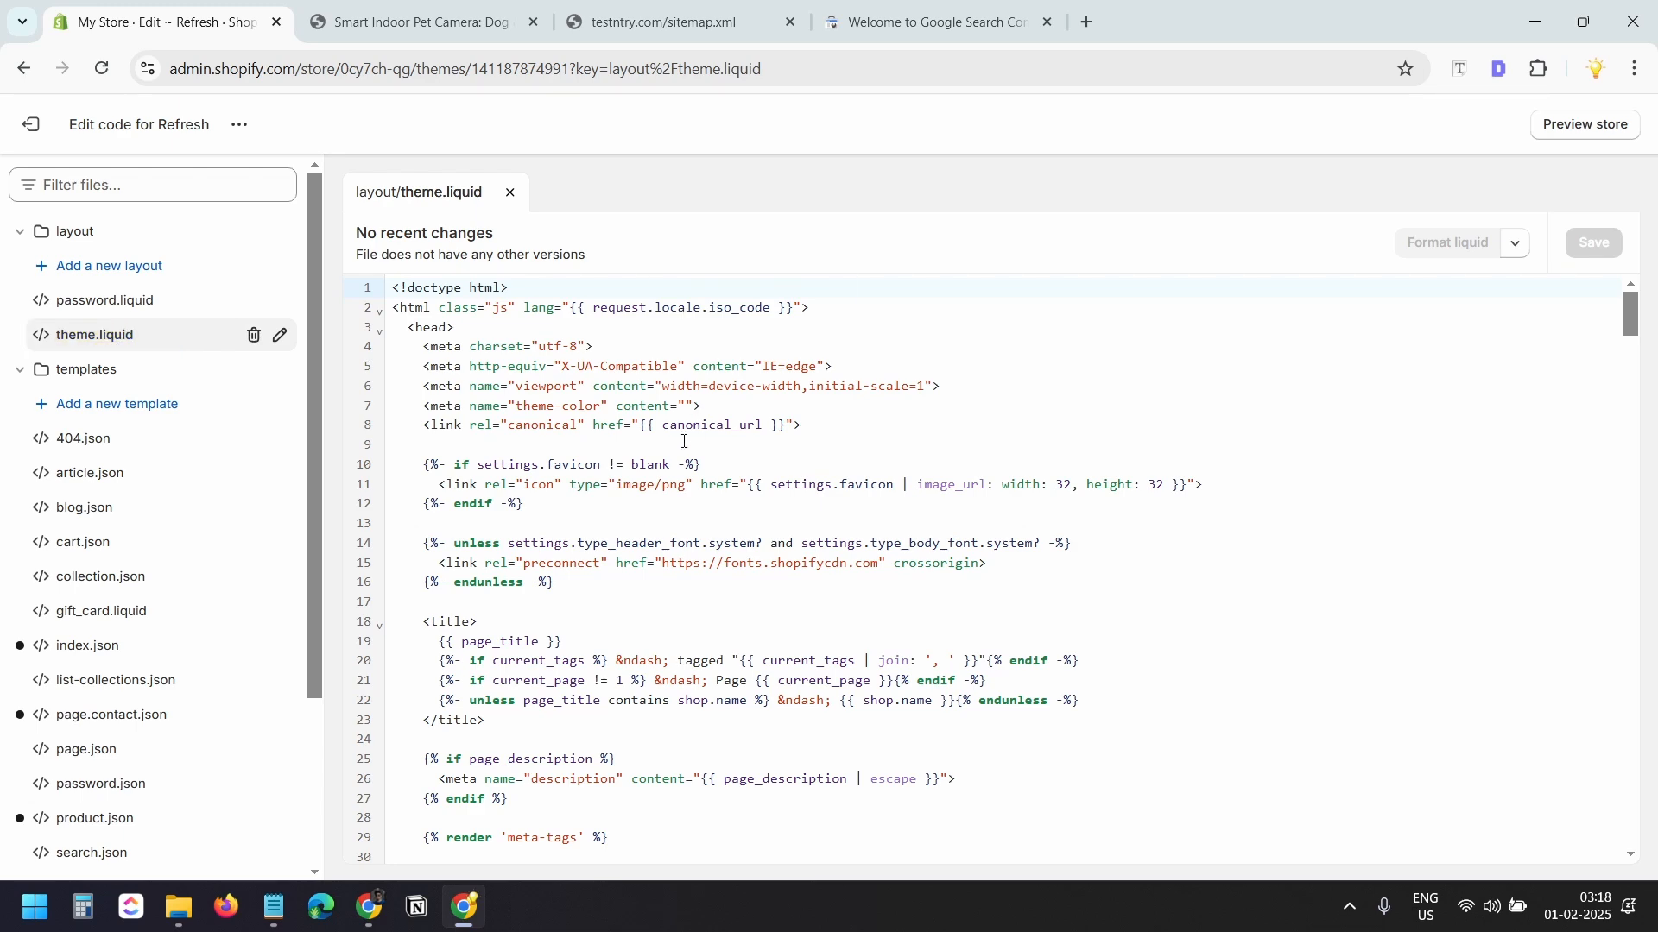
pyautogui.click(404, 330)
pyautogui.scroll(-20, 581, 507)
pyautogui.scroll(-20, 581, 506)
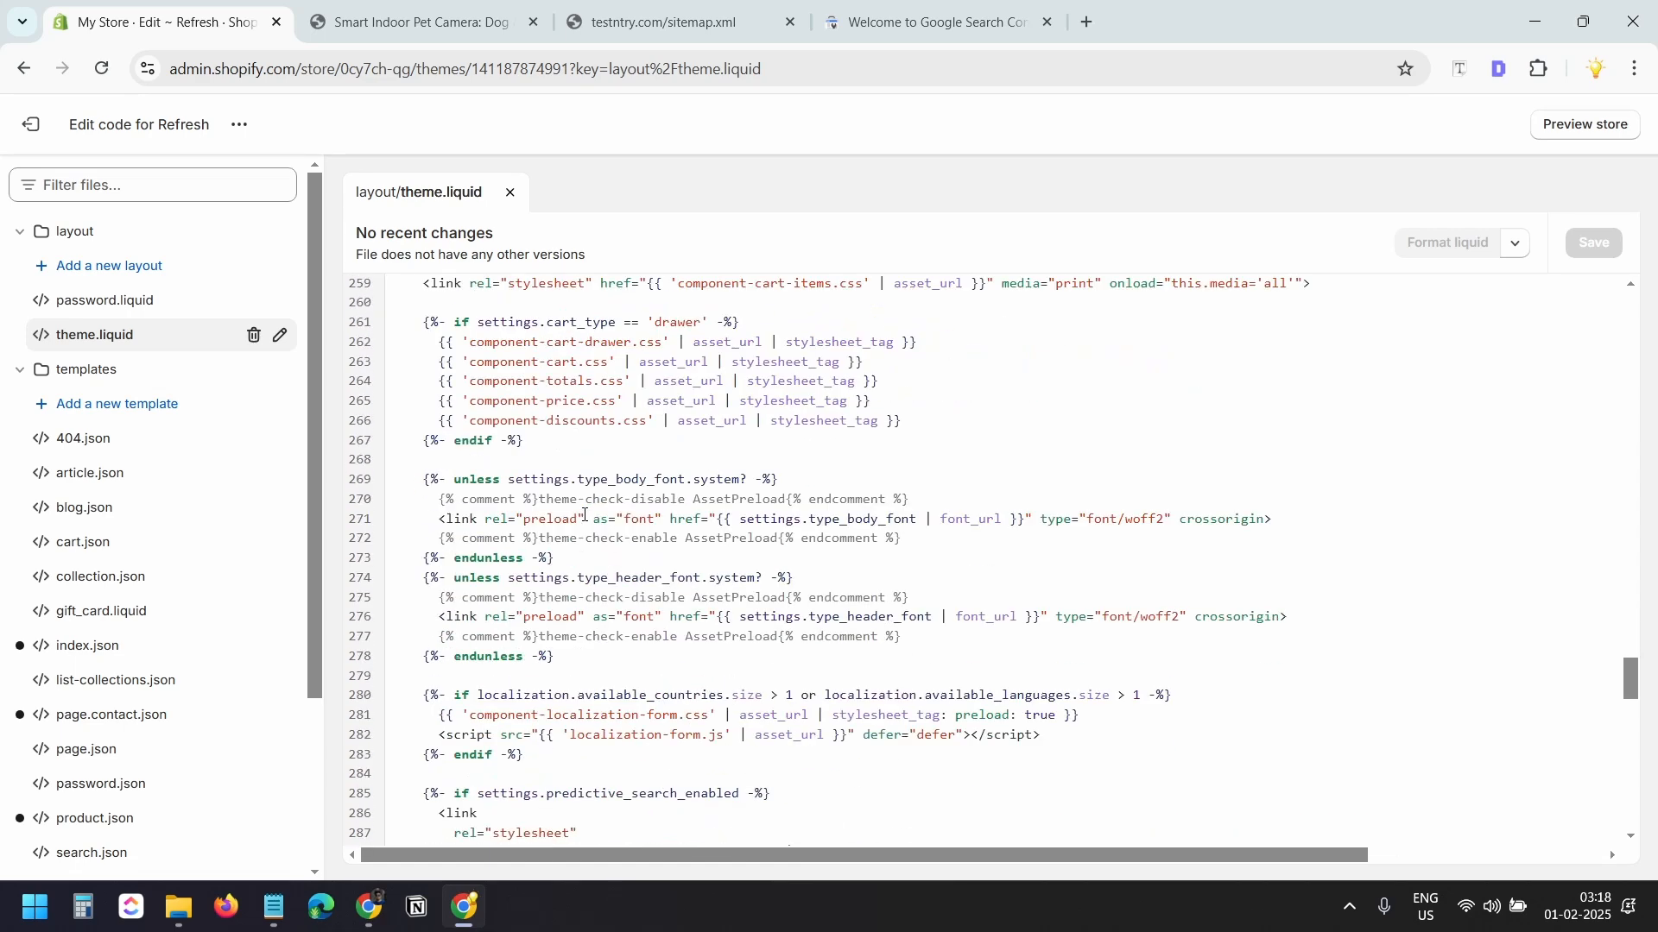
pyautogui.click(568, 713)
pyautogui.click(394, 745)
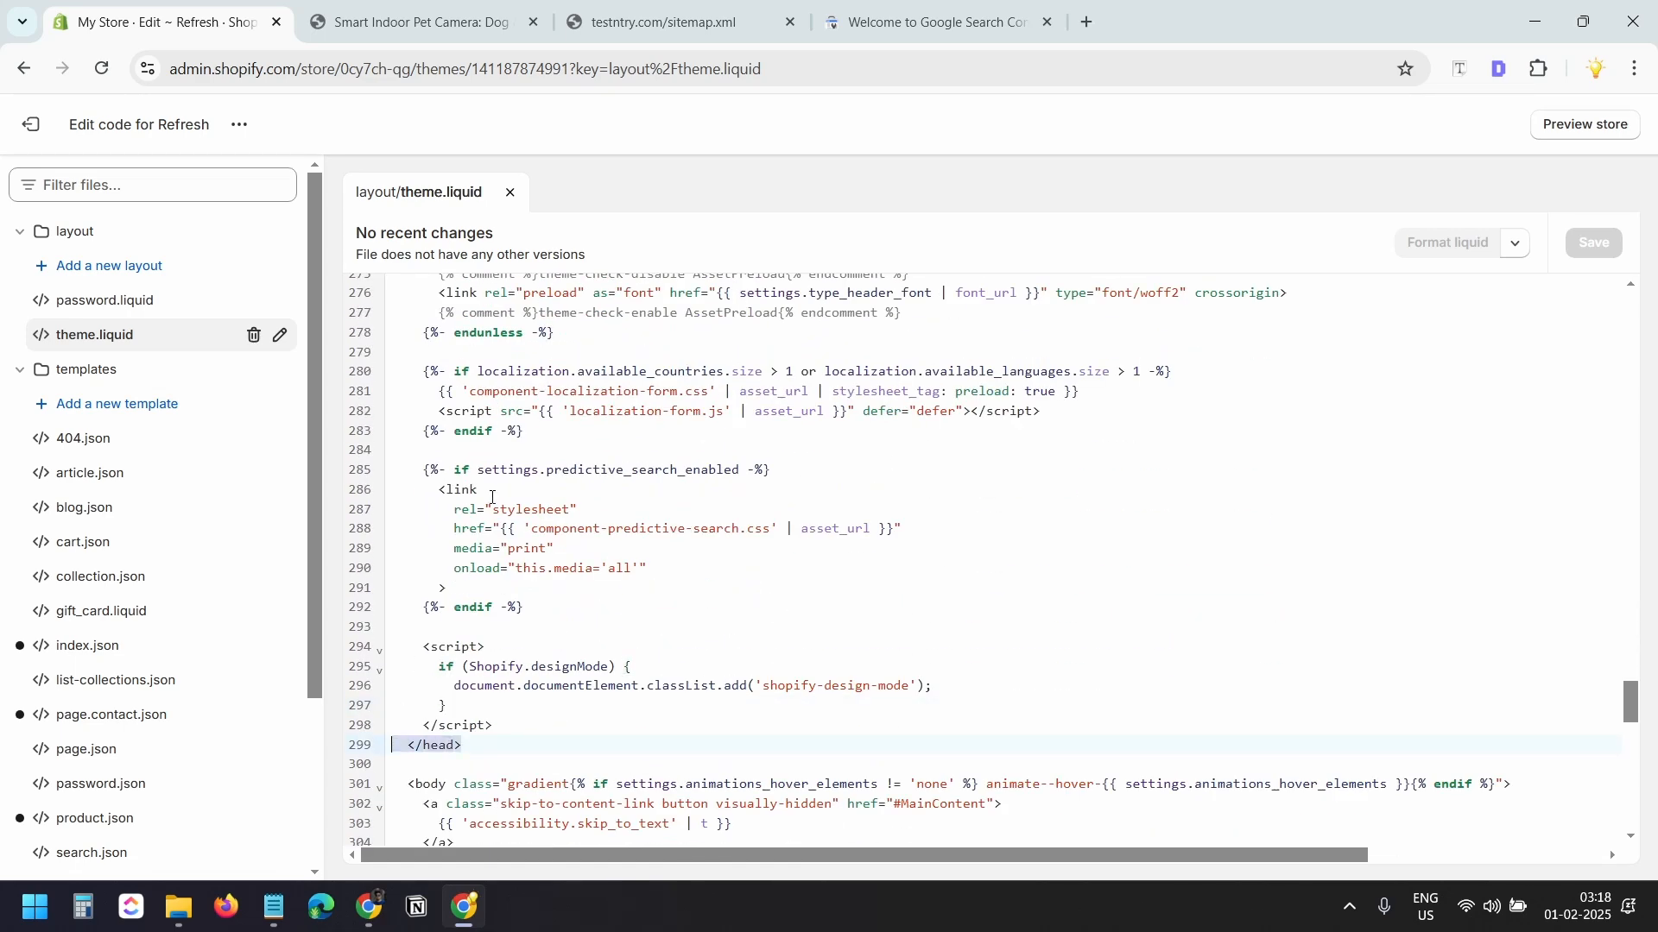
# Step: Recheck the required placement in Search Console, paste the google-site-verification meta tag on a new line before theme.liquid's closing head tag, and save the file
pyautogui.click(928, 21)
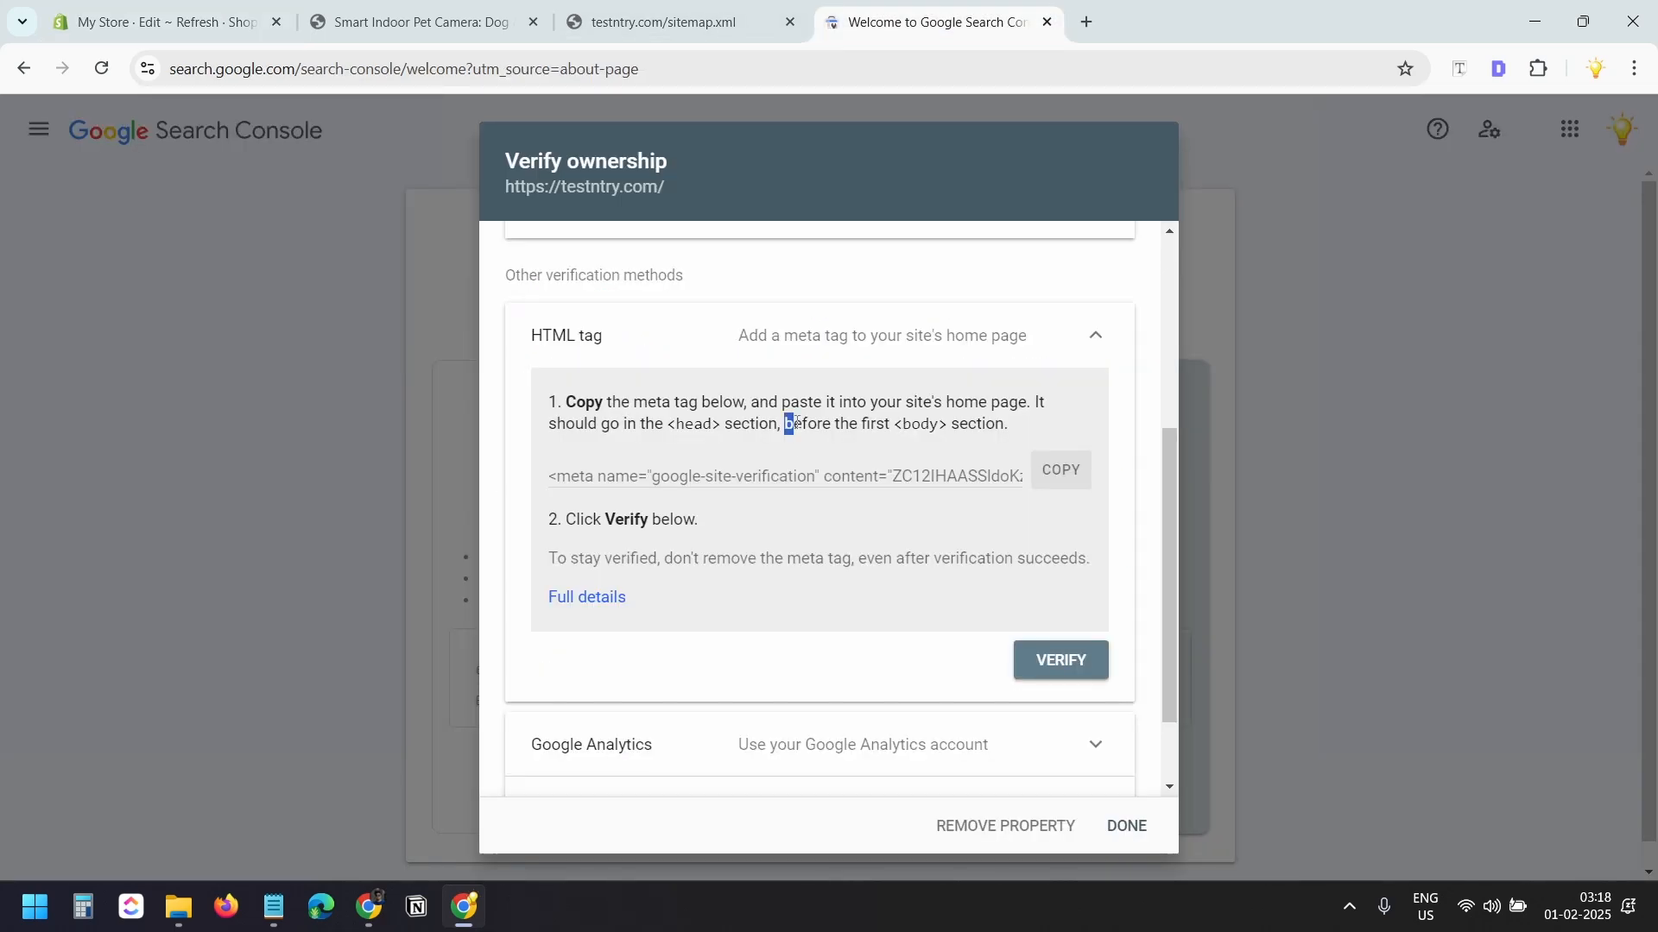
pyautogui.moveTo(796, 422); pyautogui.dragTo(1015, 425)
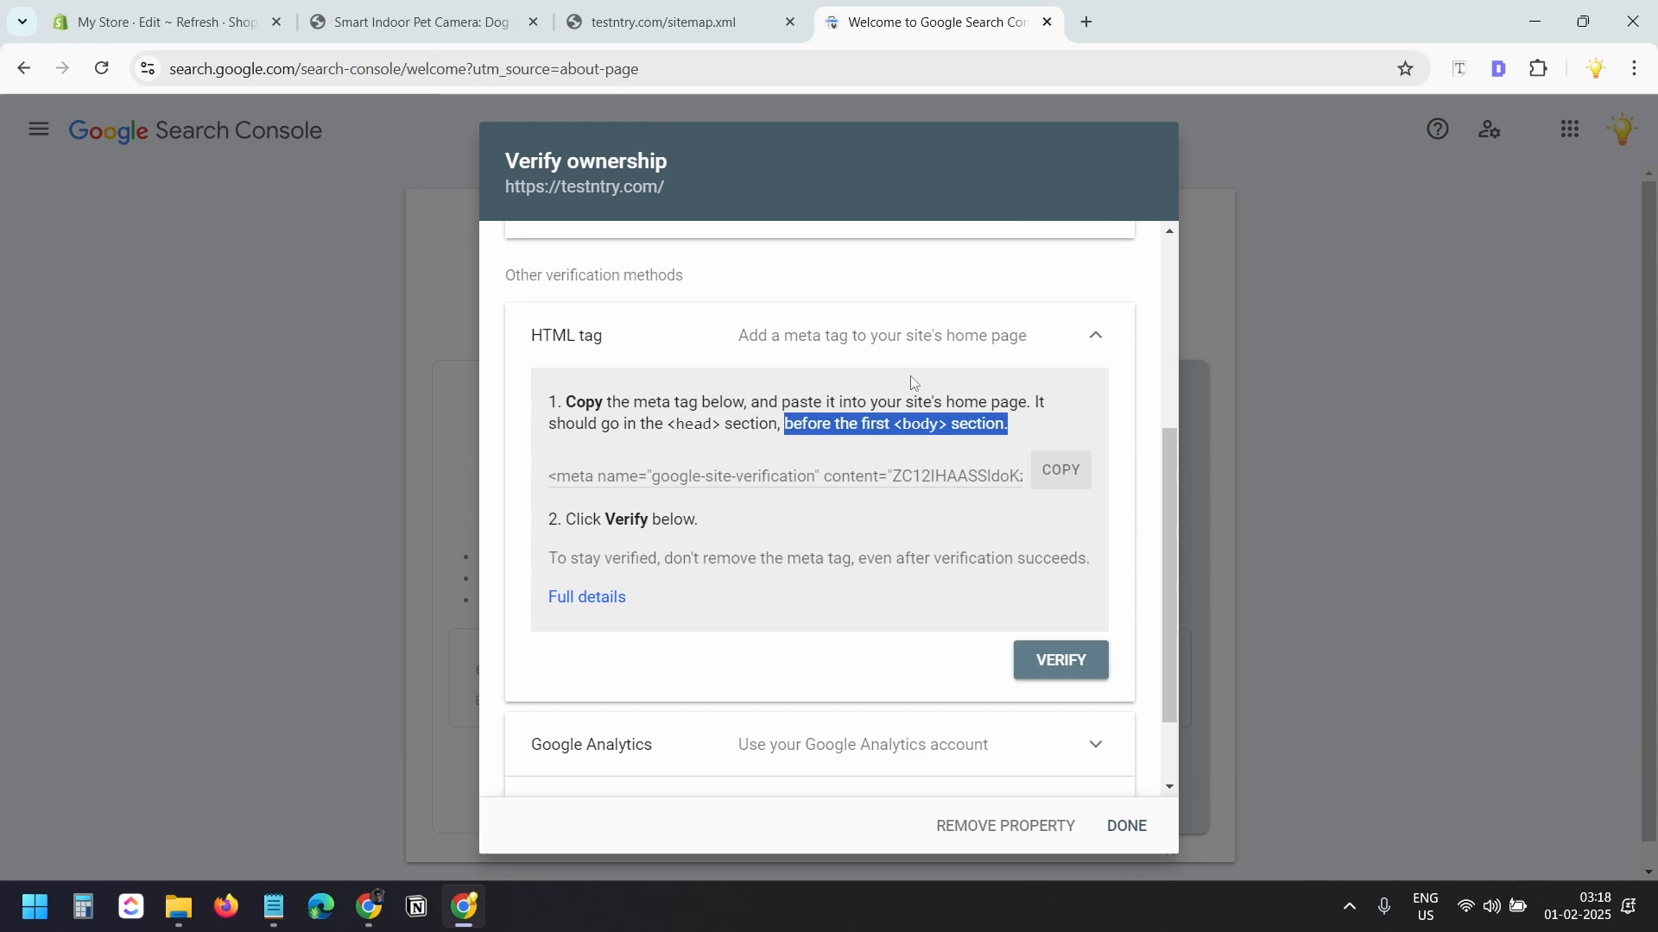
pyautogui.click(253, 7)
pyautogui.moveTo(408, 784); pyautogui.dragTo(439, 787)
pyautogui.click(544, 722)
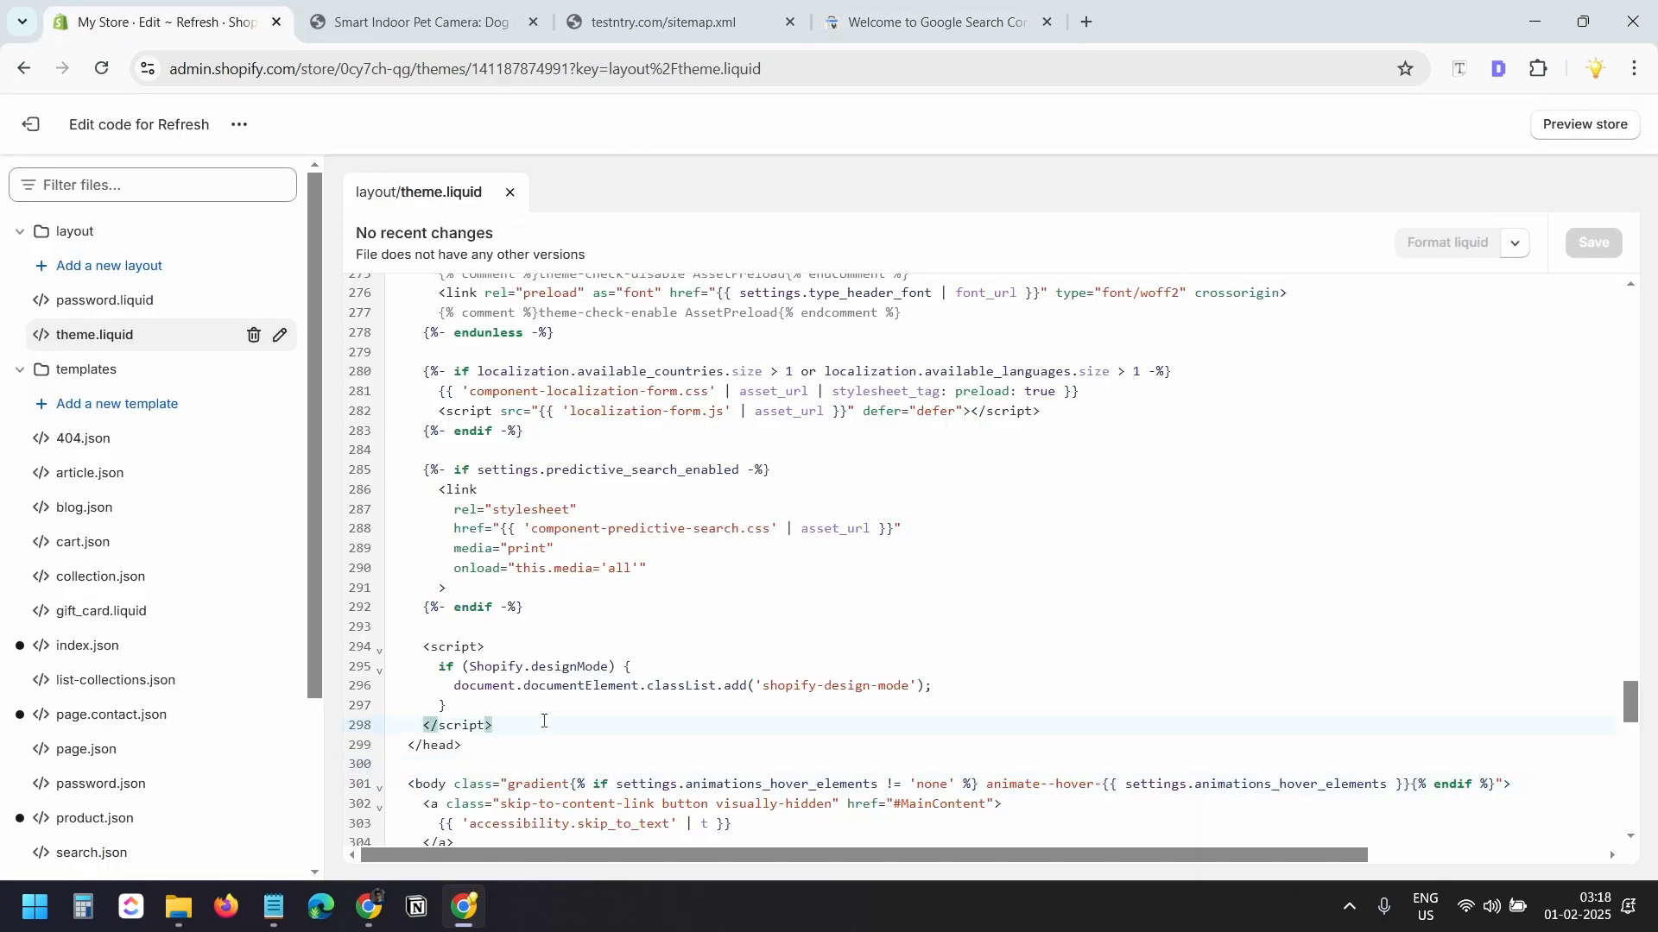
pyautogui.click(397, 743)
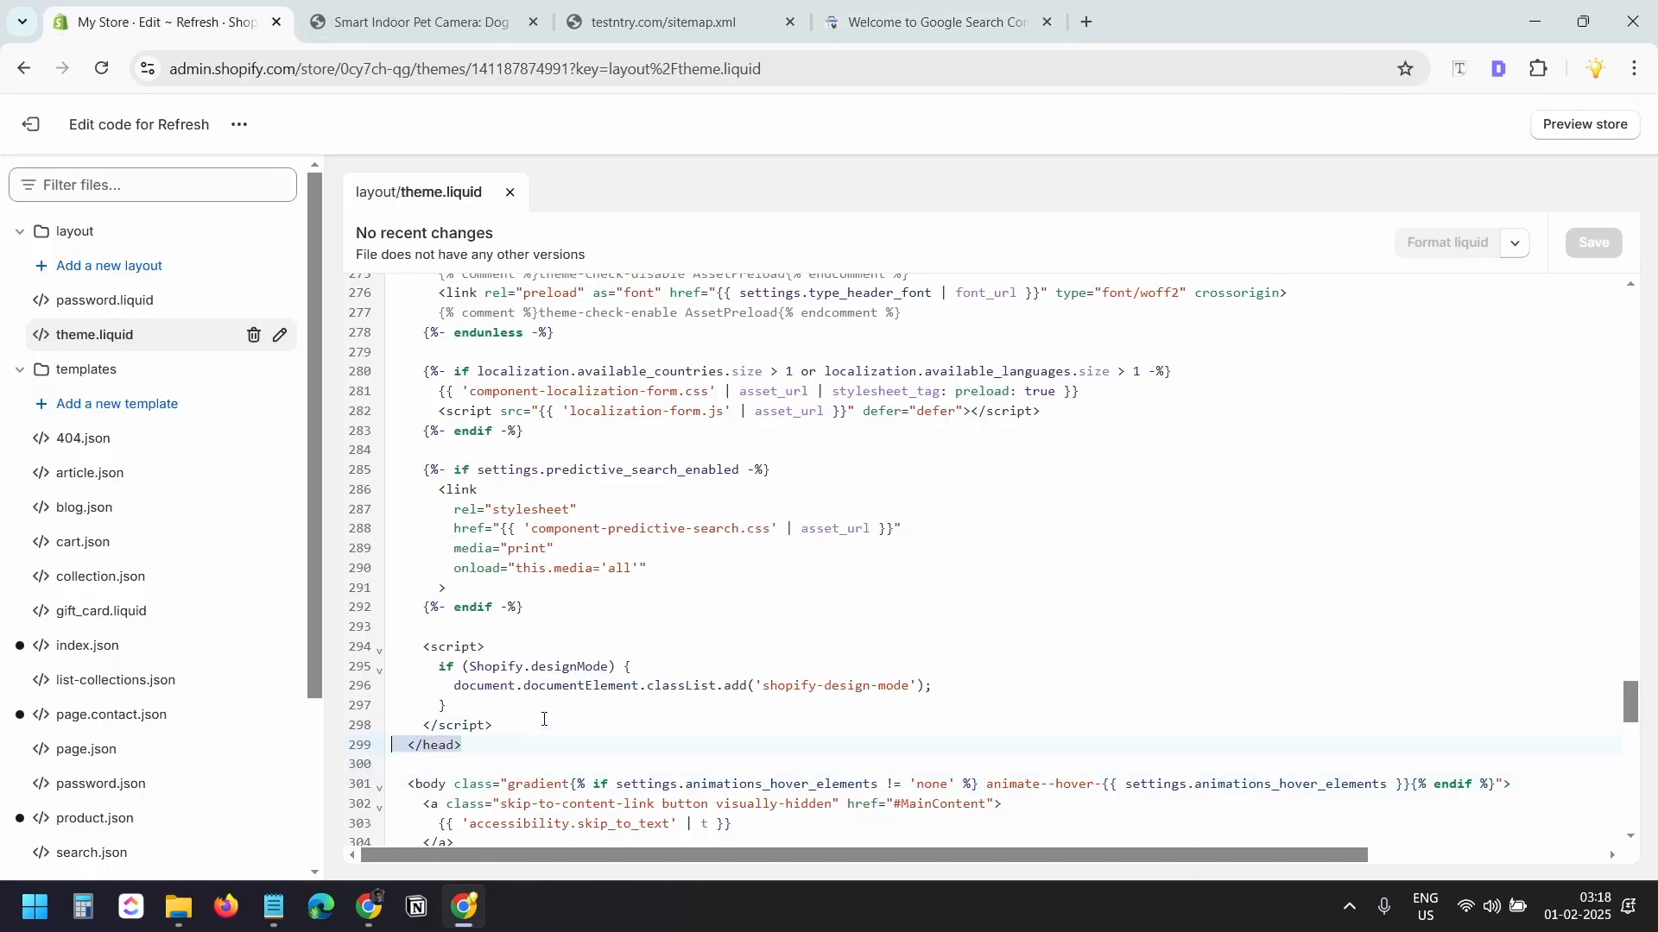
pyautogui.click(518, 726)
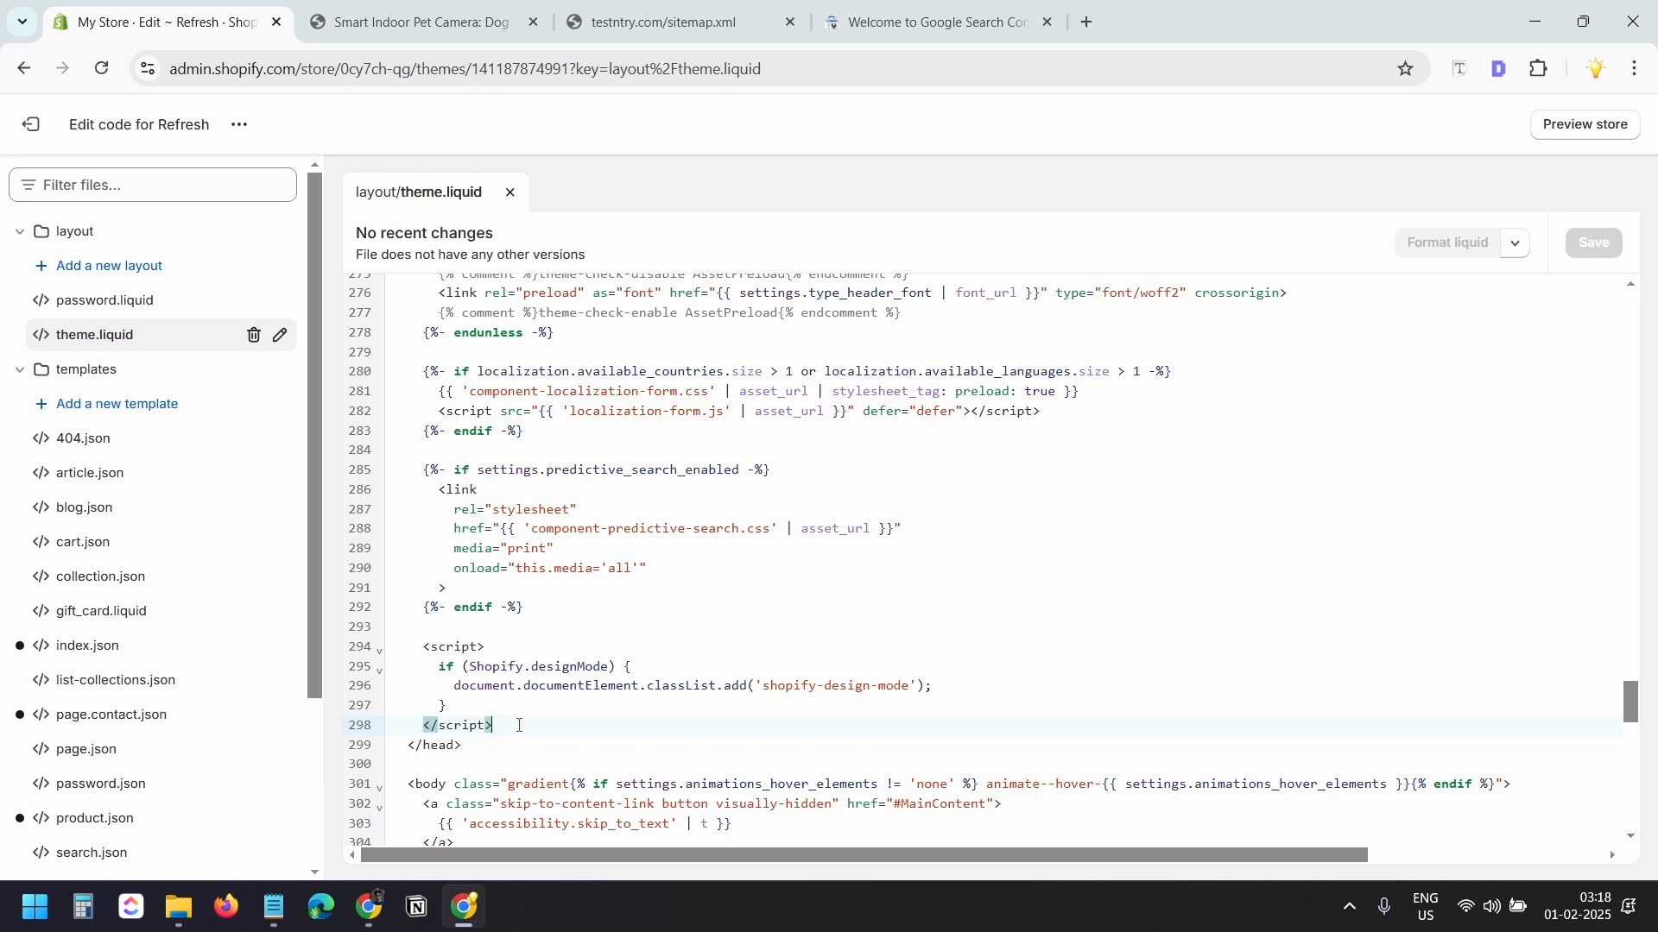
pyautogui.press('Return')
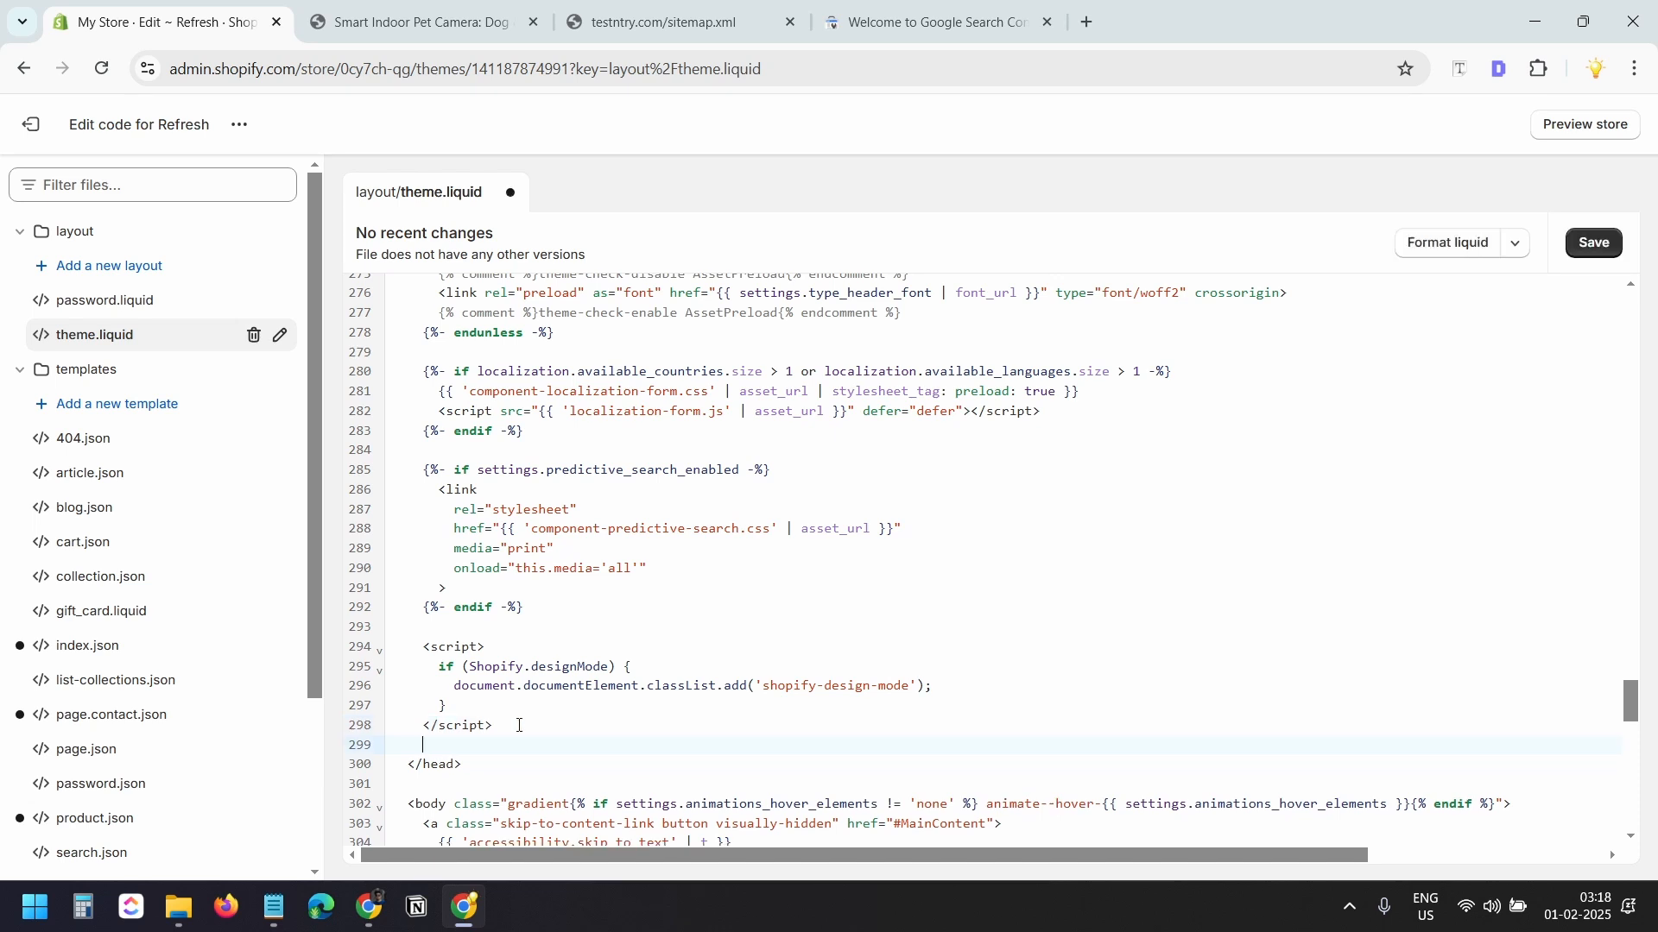
pyautogui.rightClick(531, 745)
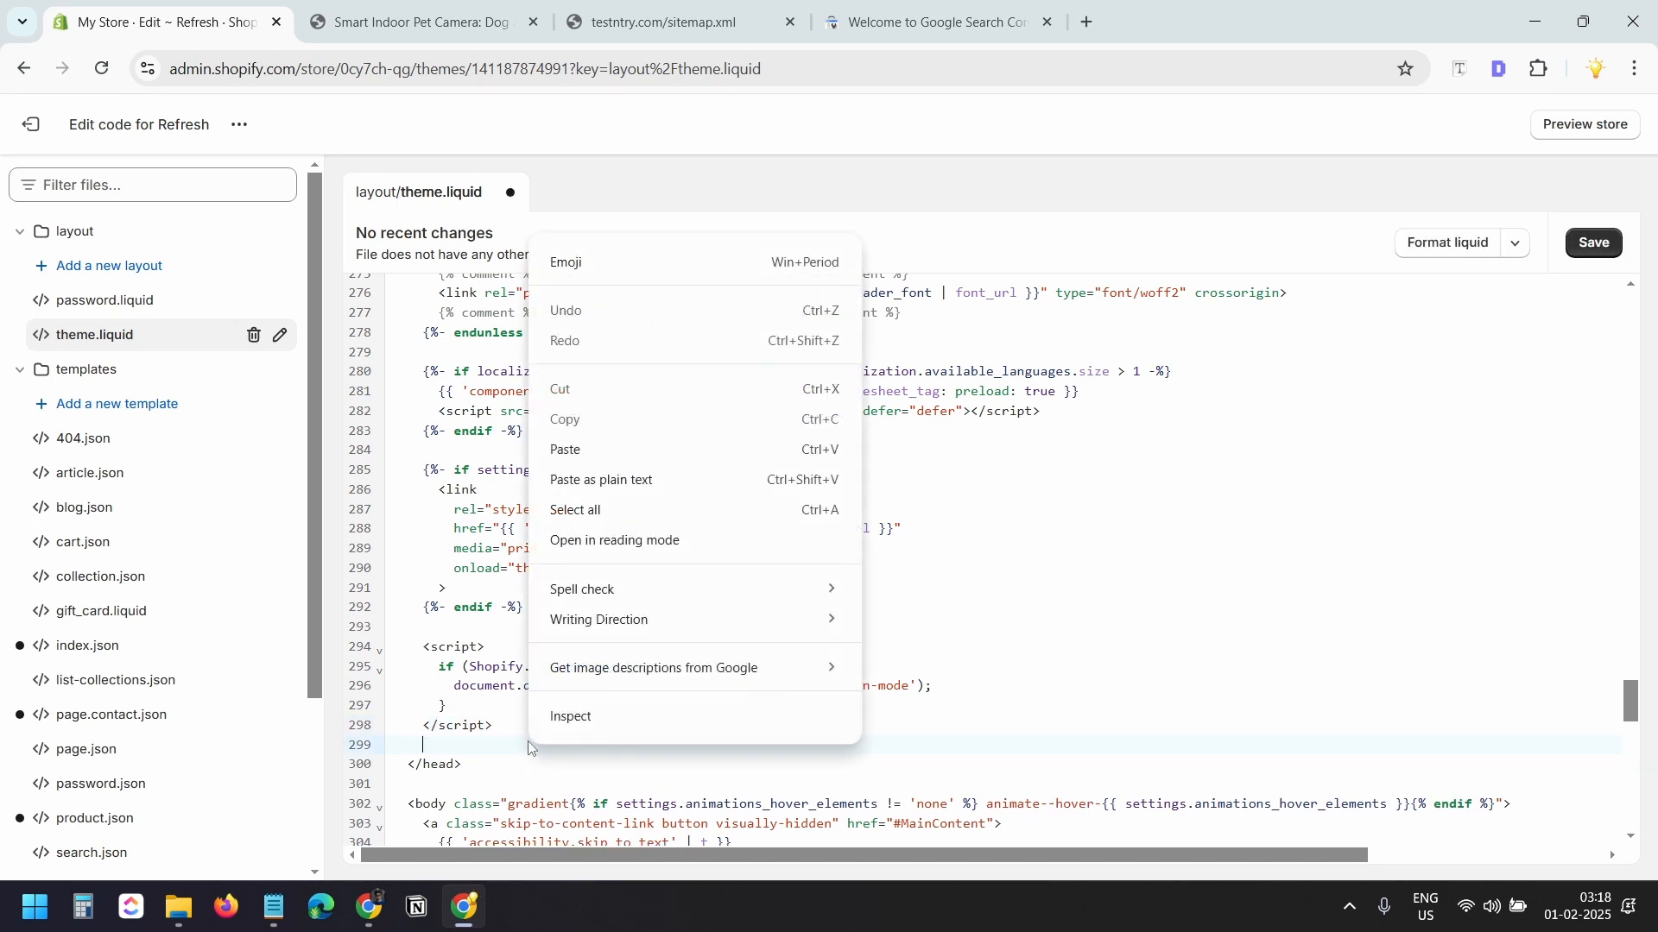
pyautogui.click(578, 450)
pyautogui.click(1595, 245)
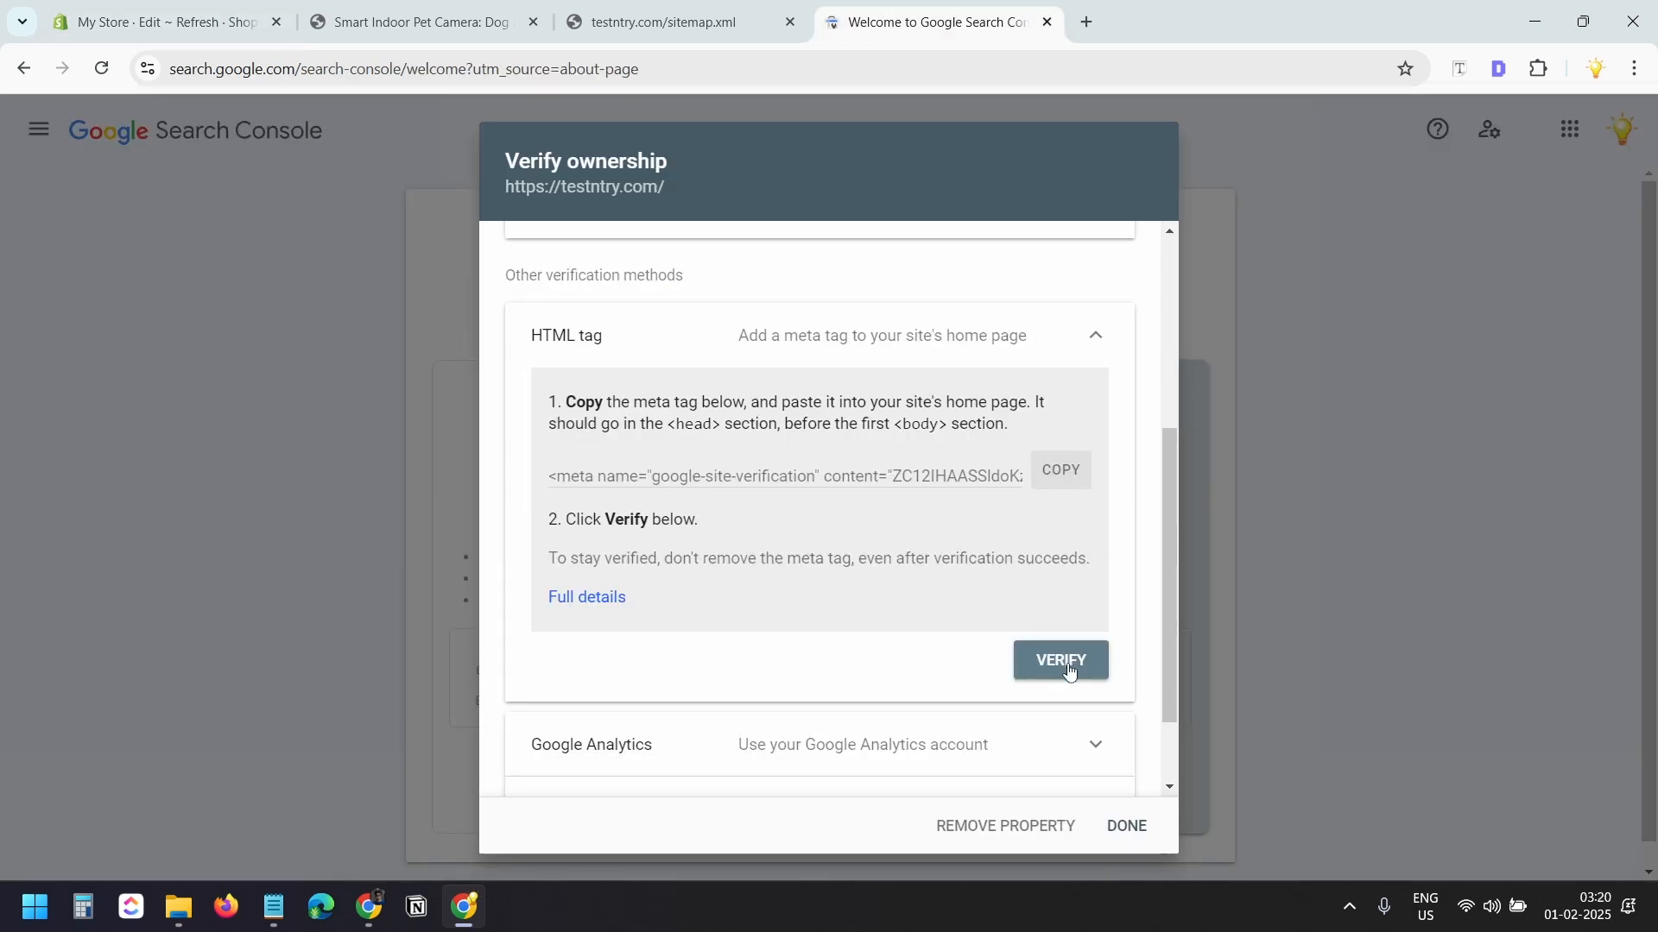
pyautogui.click(1068, 664)
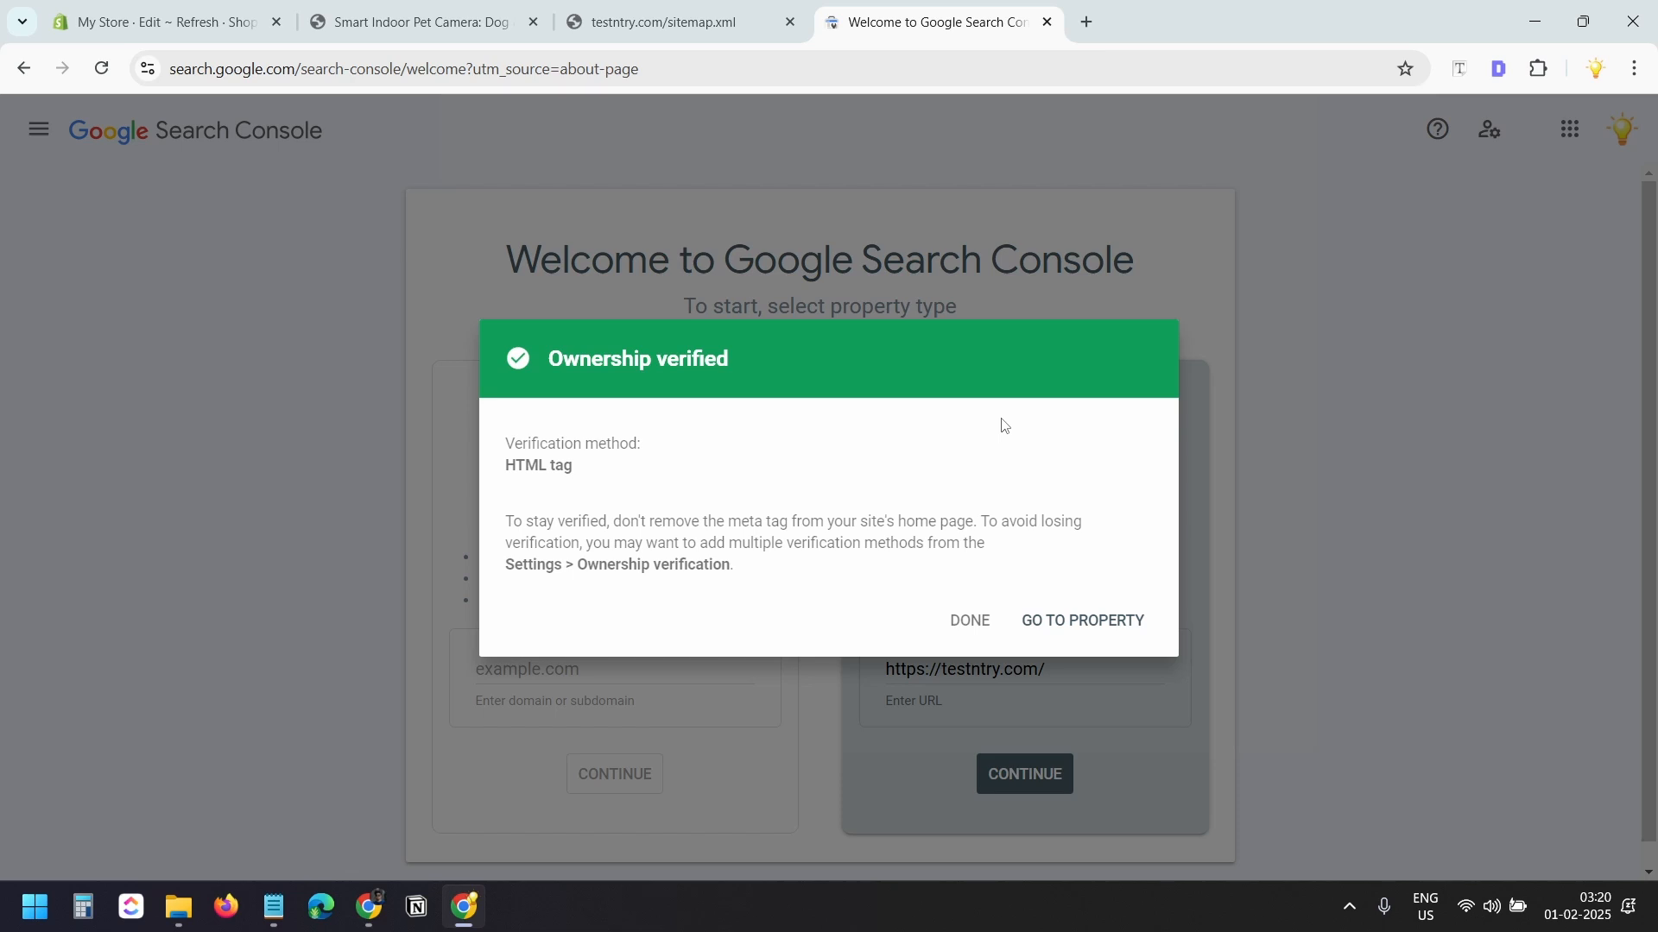
pyautogui.click(1077, 621)
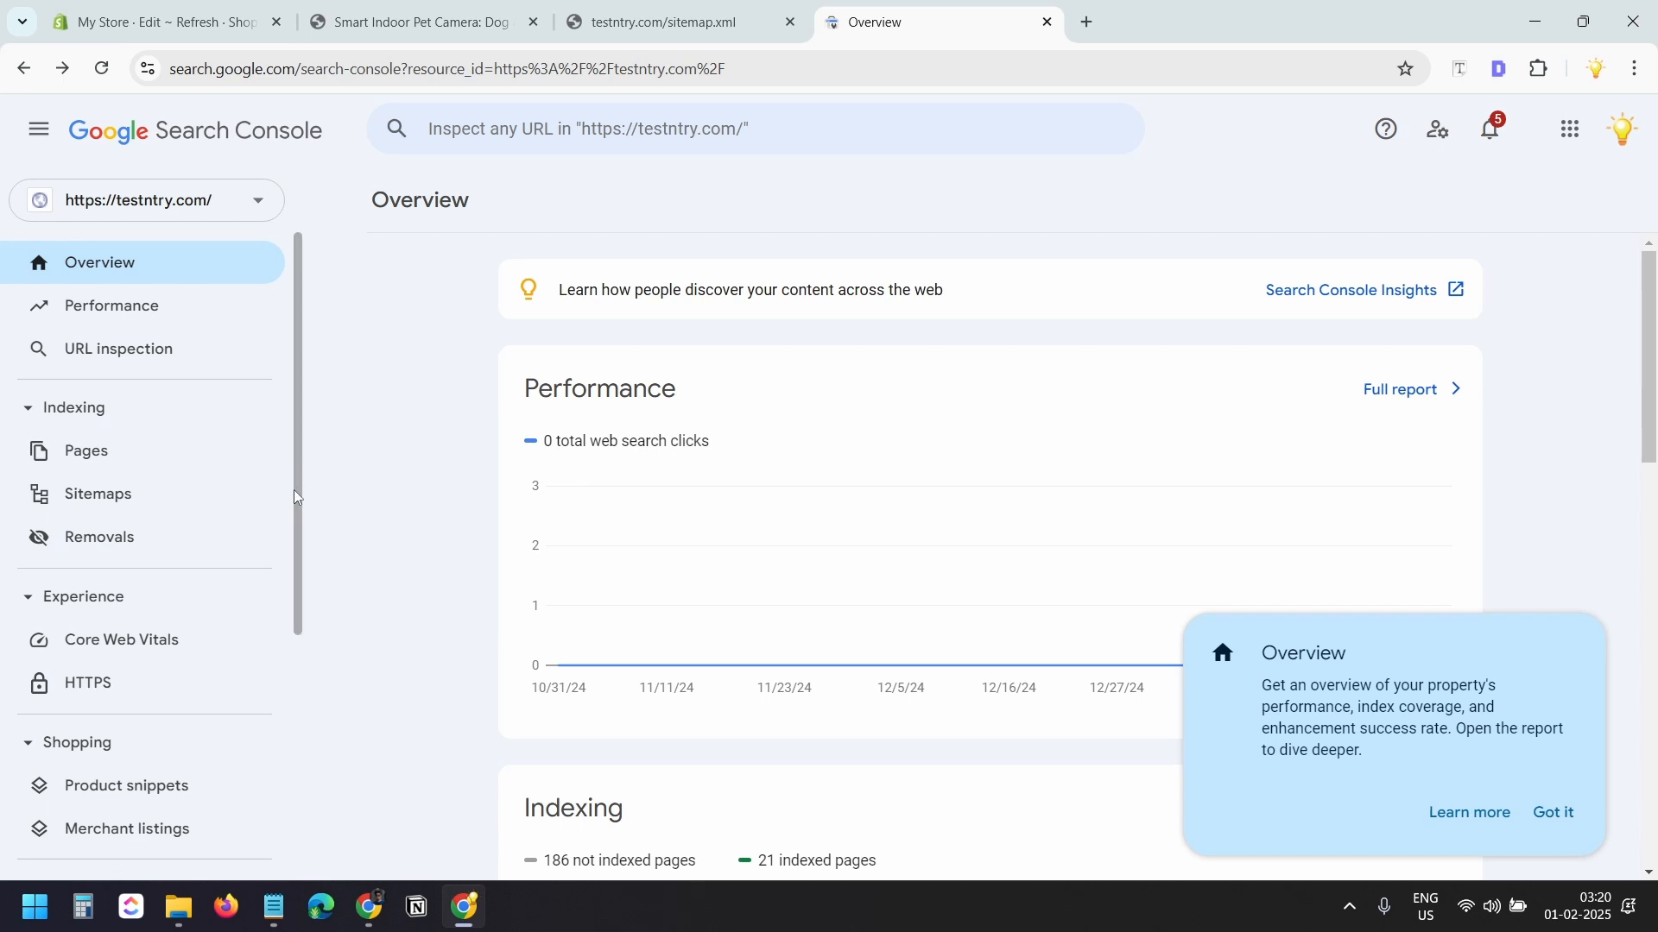
pyautogui.click(131, 511)
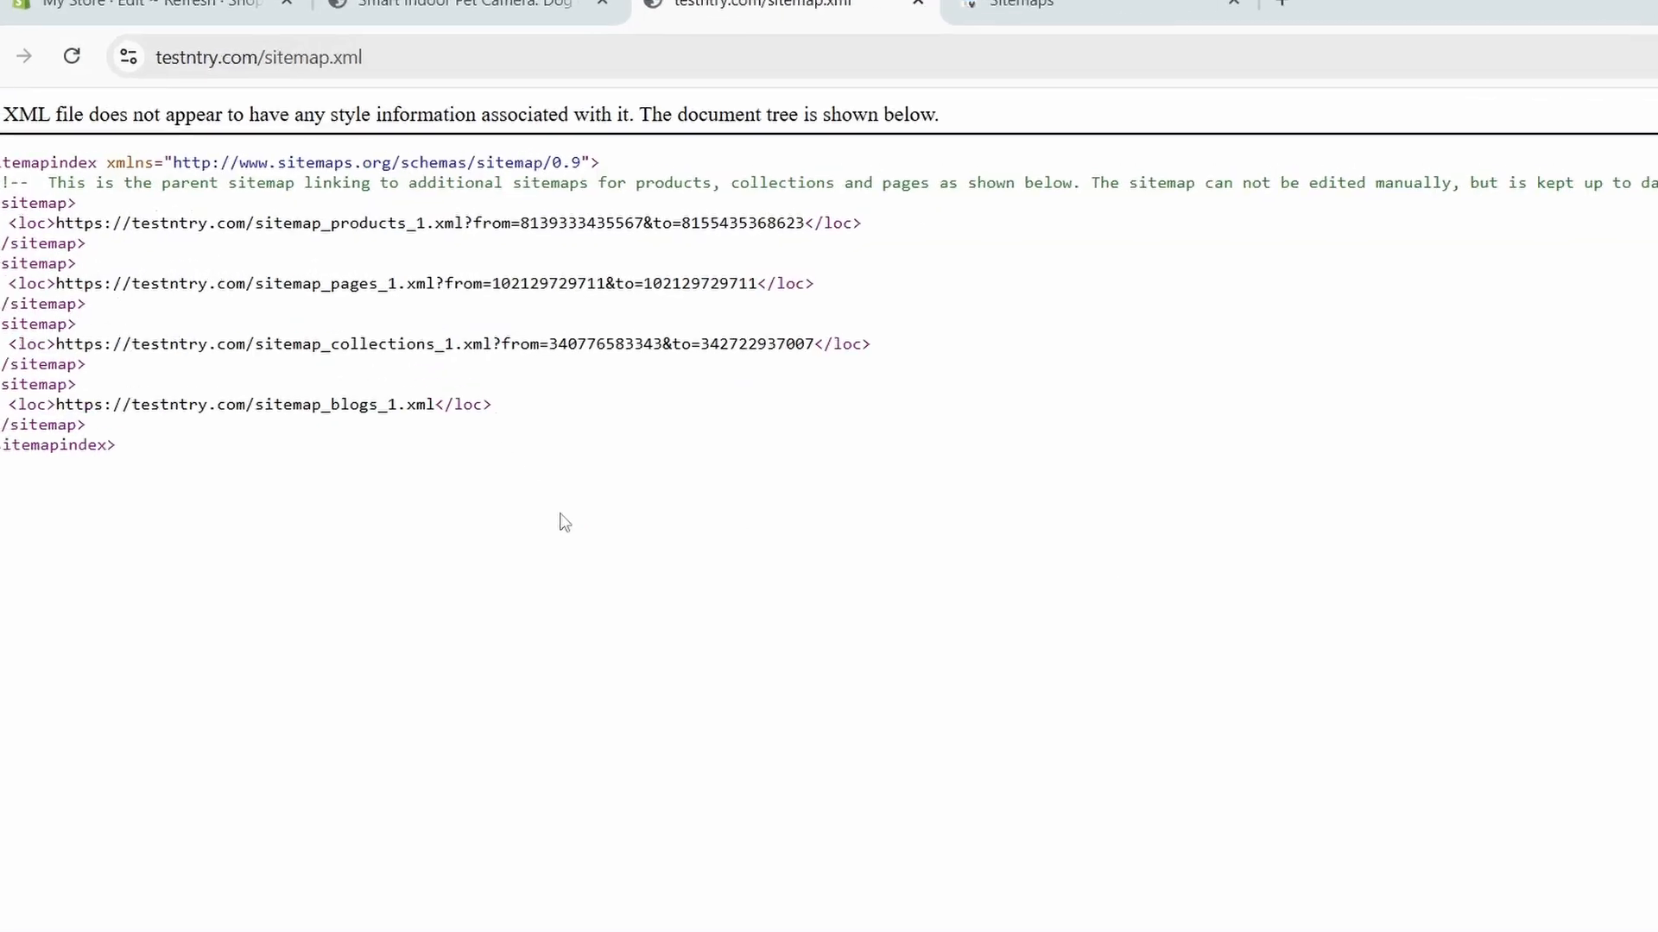
# Step: Copy sitemap.xml from the address of the store's sitemap page and submit it as a new sitemap in Search Console
pyautogui.click(418, 75)
pyautogui.click(700, 103)
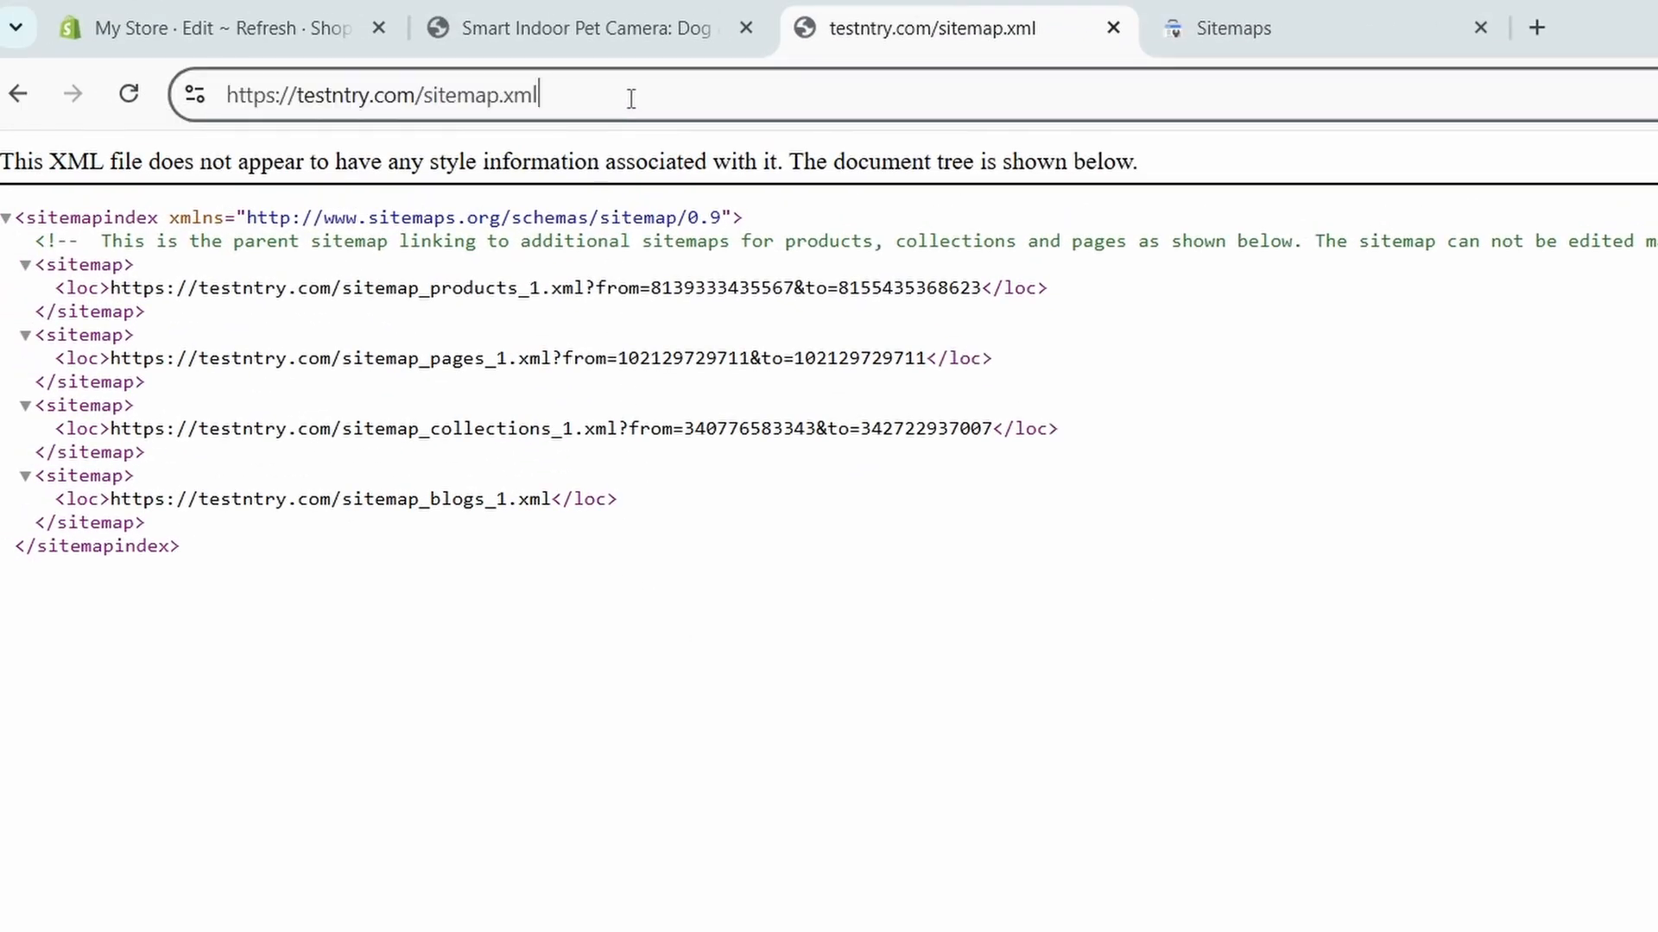
pyautogui.moveTo(603, 96); pyautogui.dragTo(427, 95)
pyautogui.hotkey('ctrl', 'c')
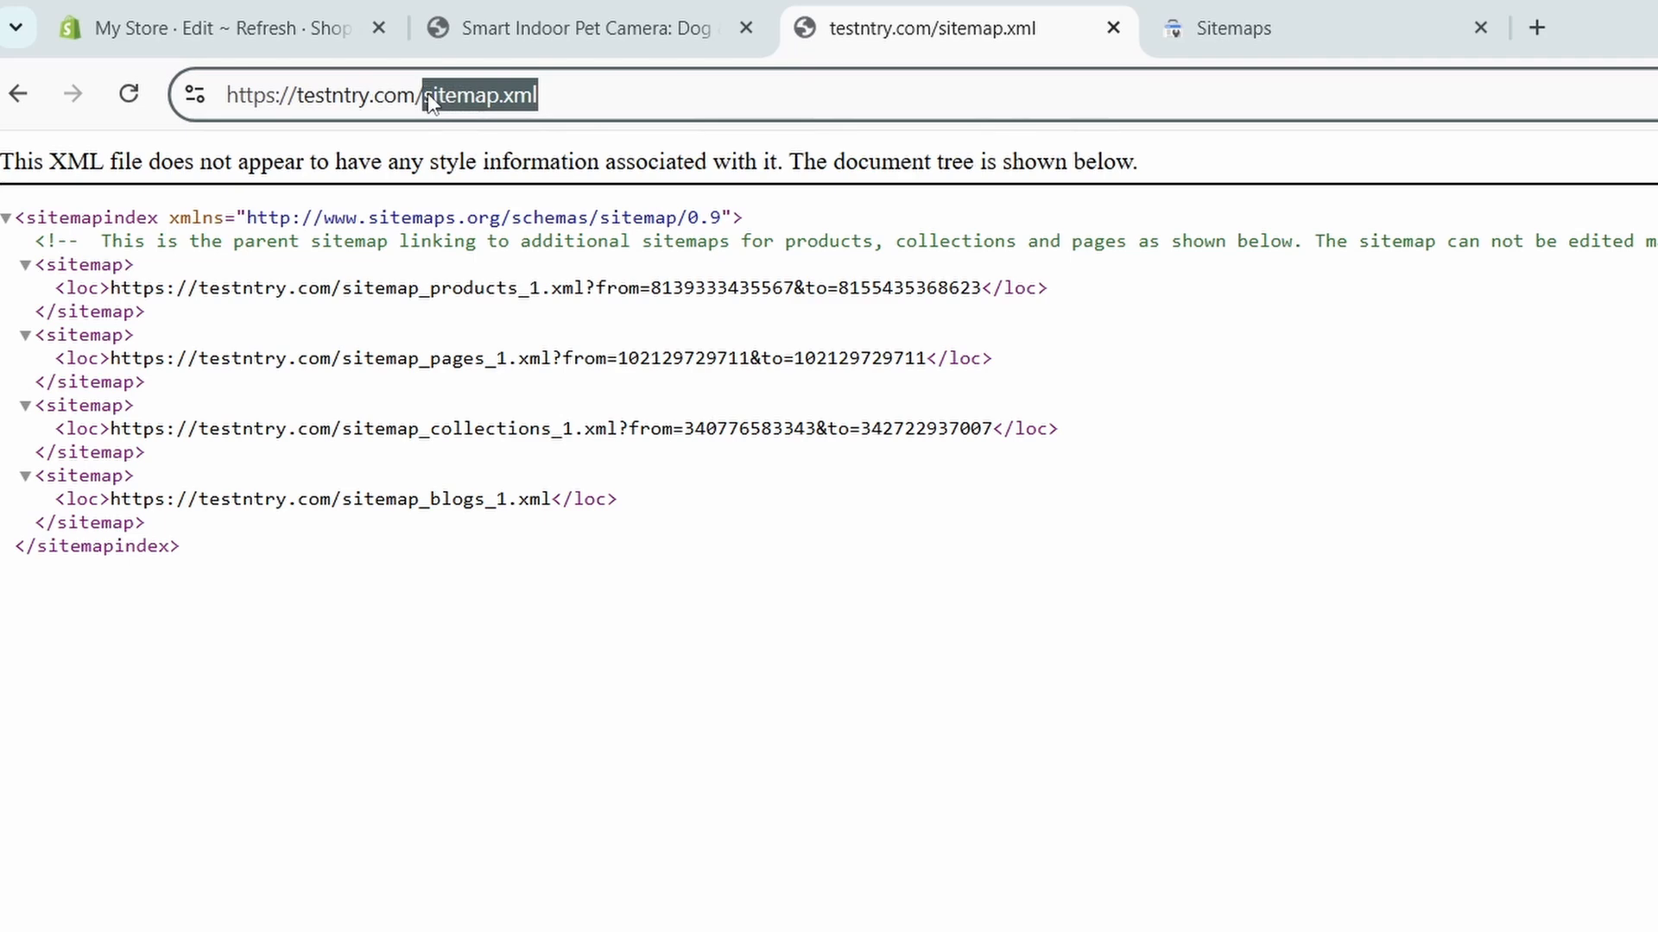
pyautogui.click(1304, 12)
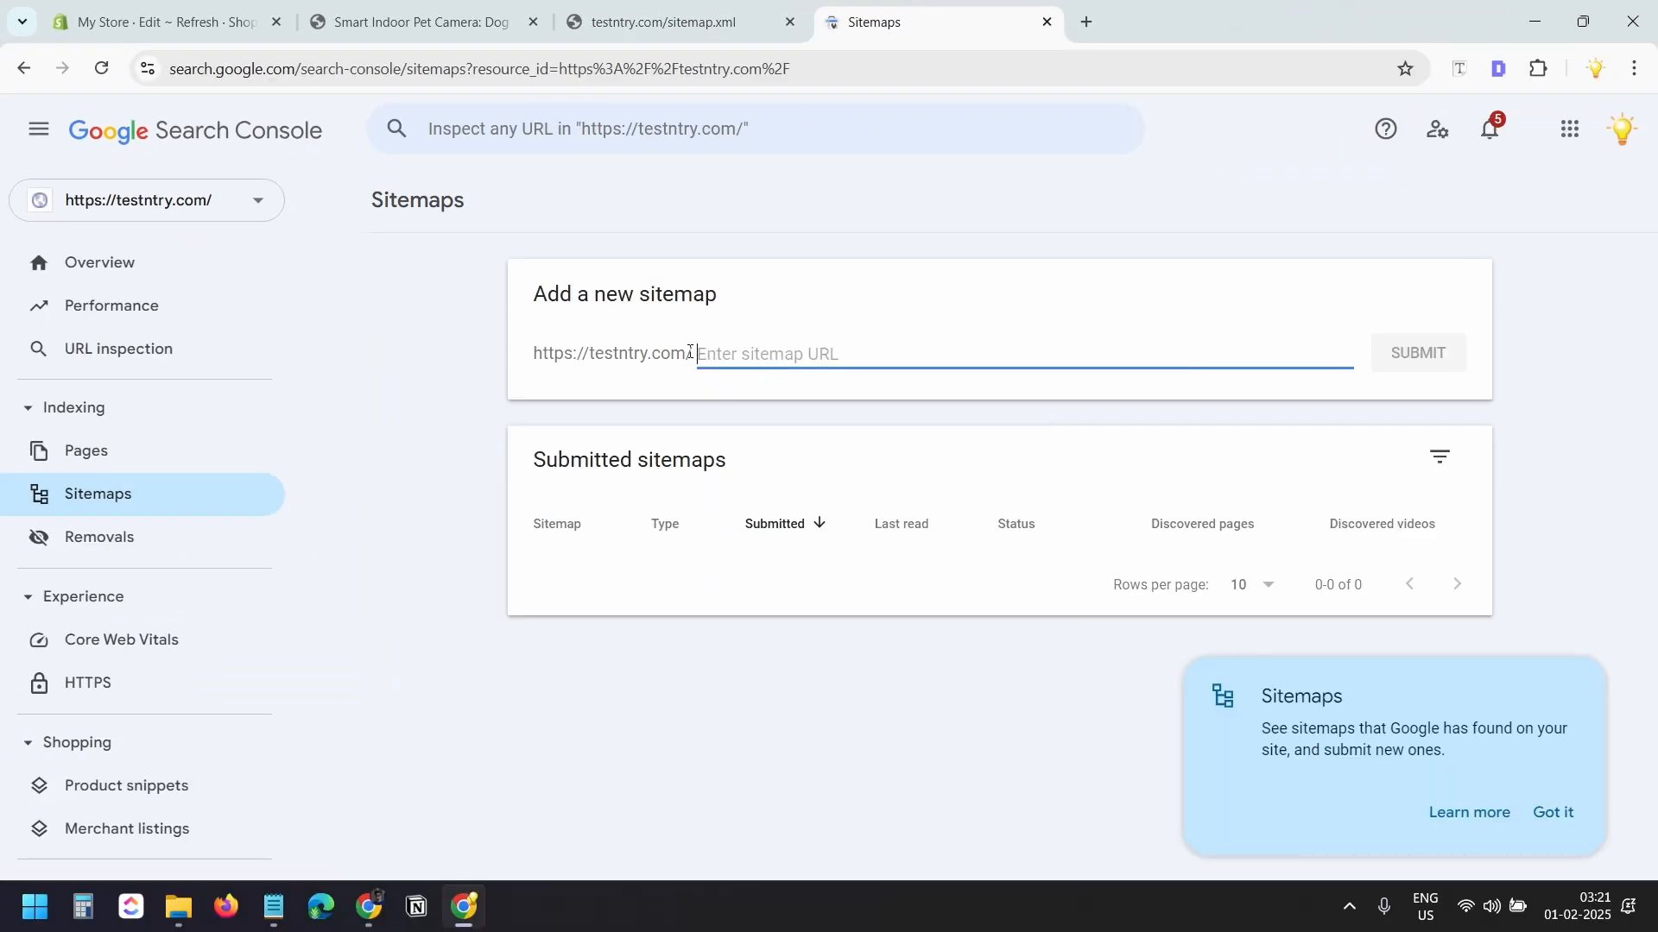
pyautogui.hotkey('ctrl', 'v')
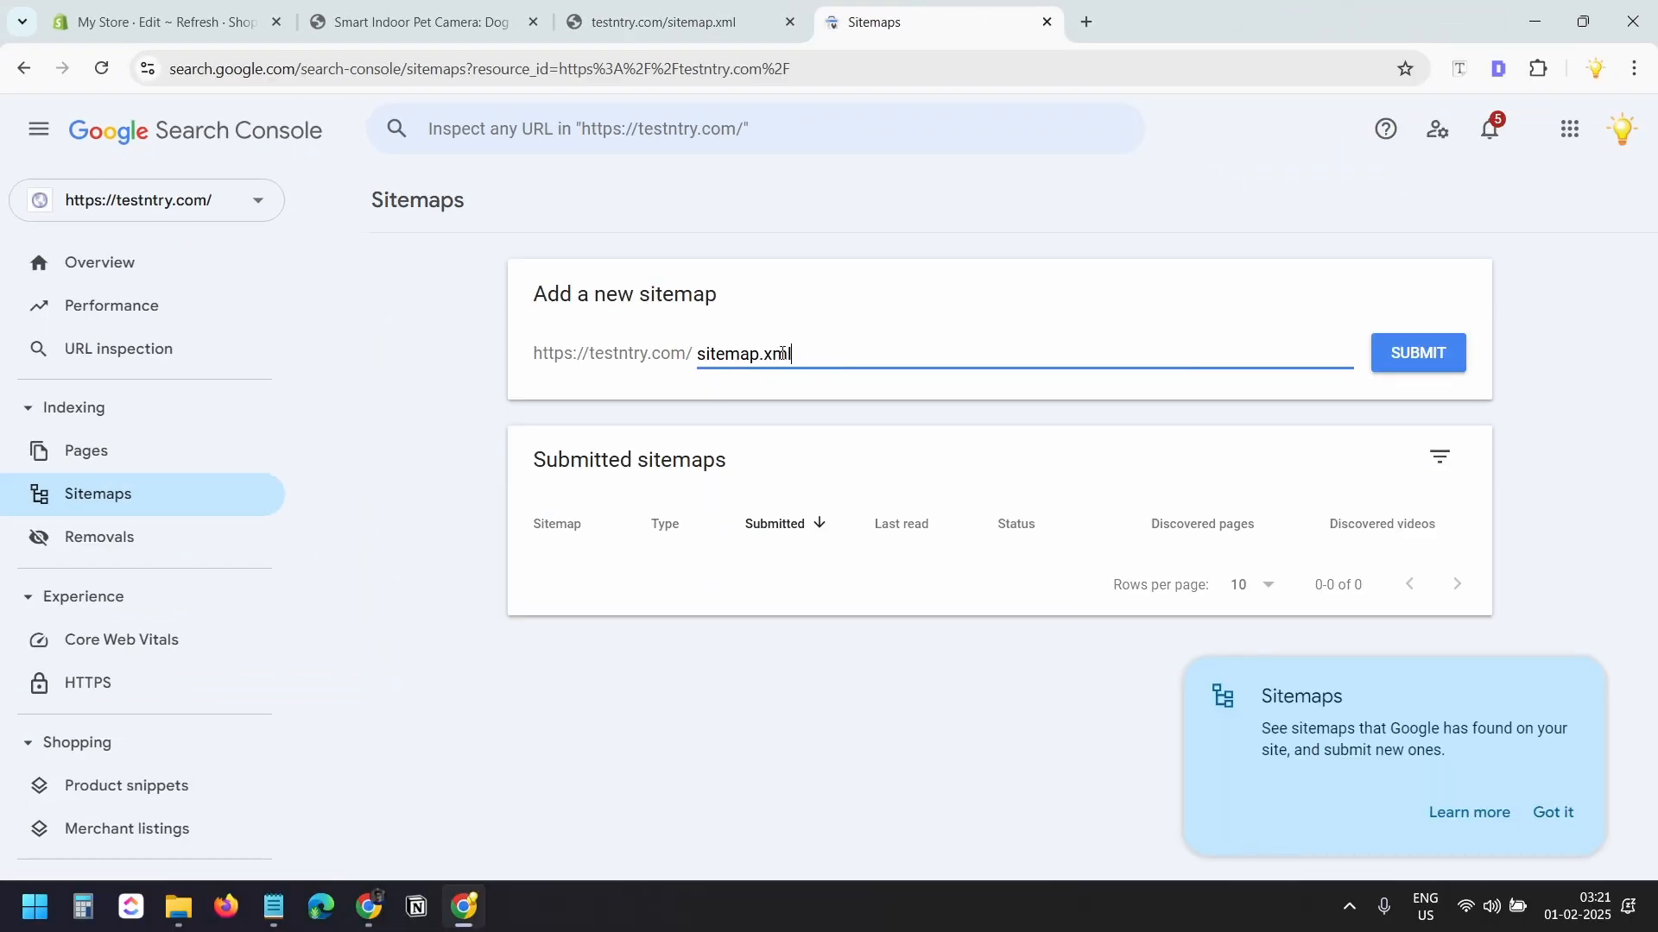
pyautogui.click(1441, 358)
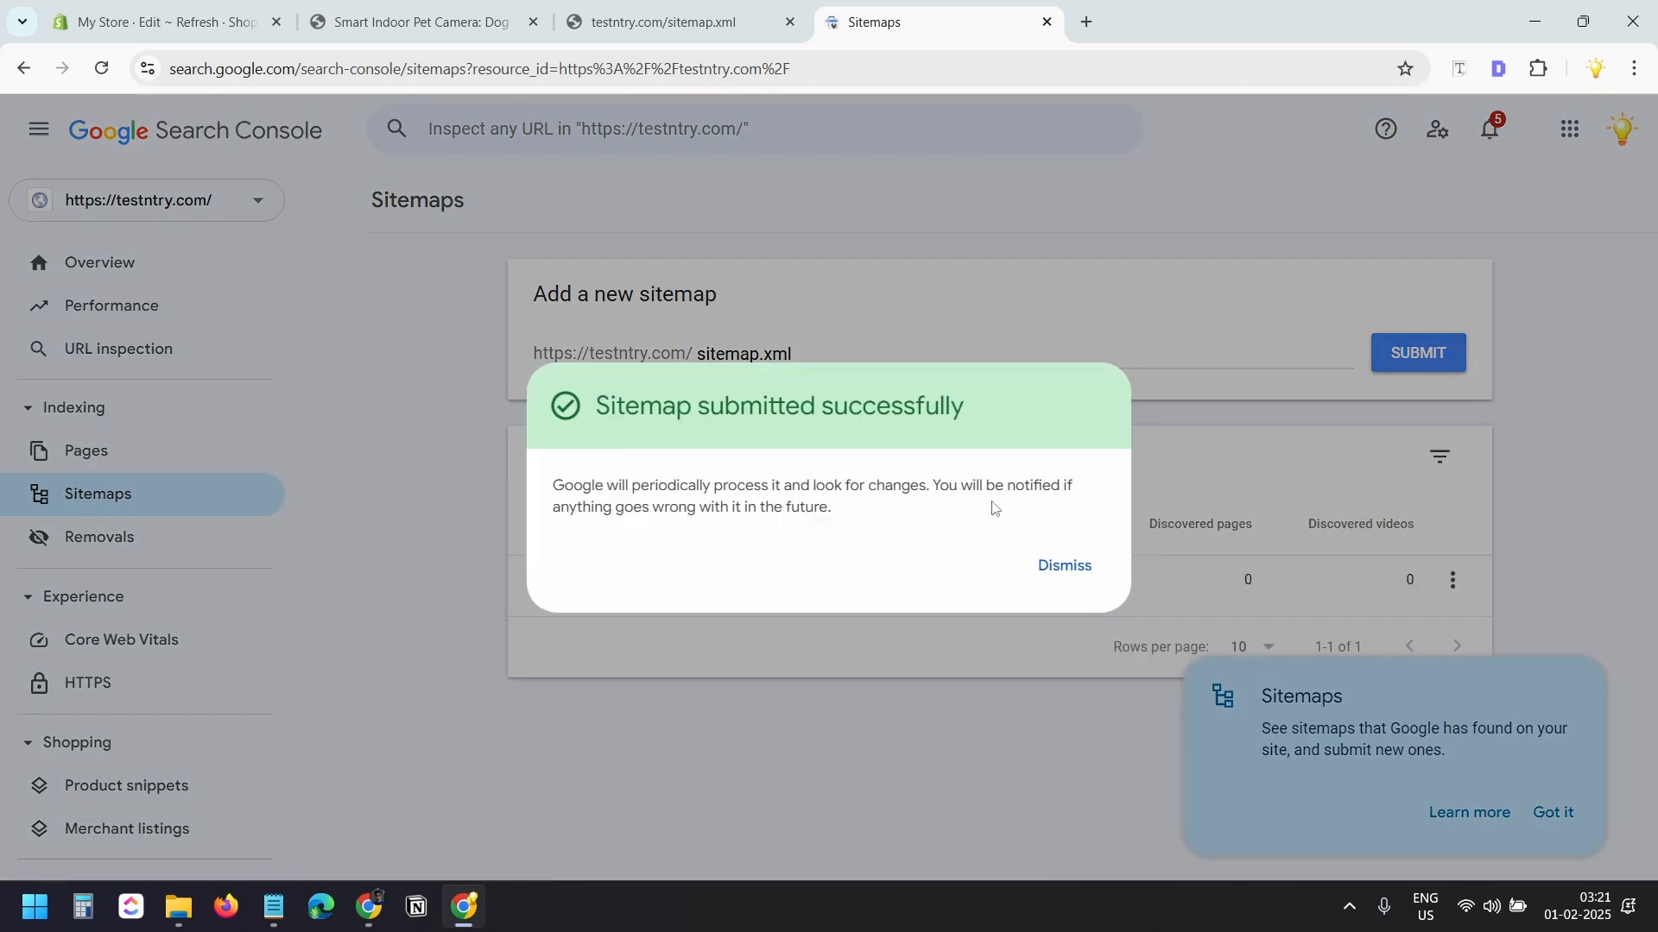
pyautogui.click(1065, 567)
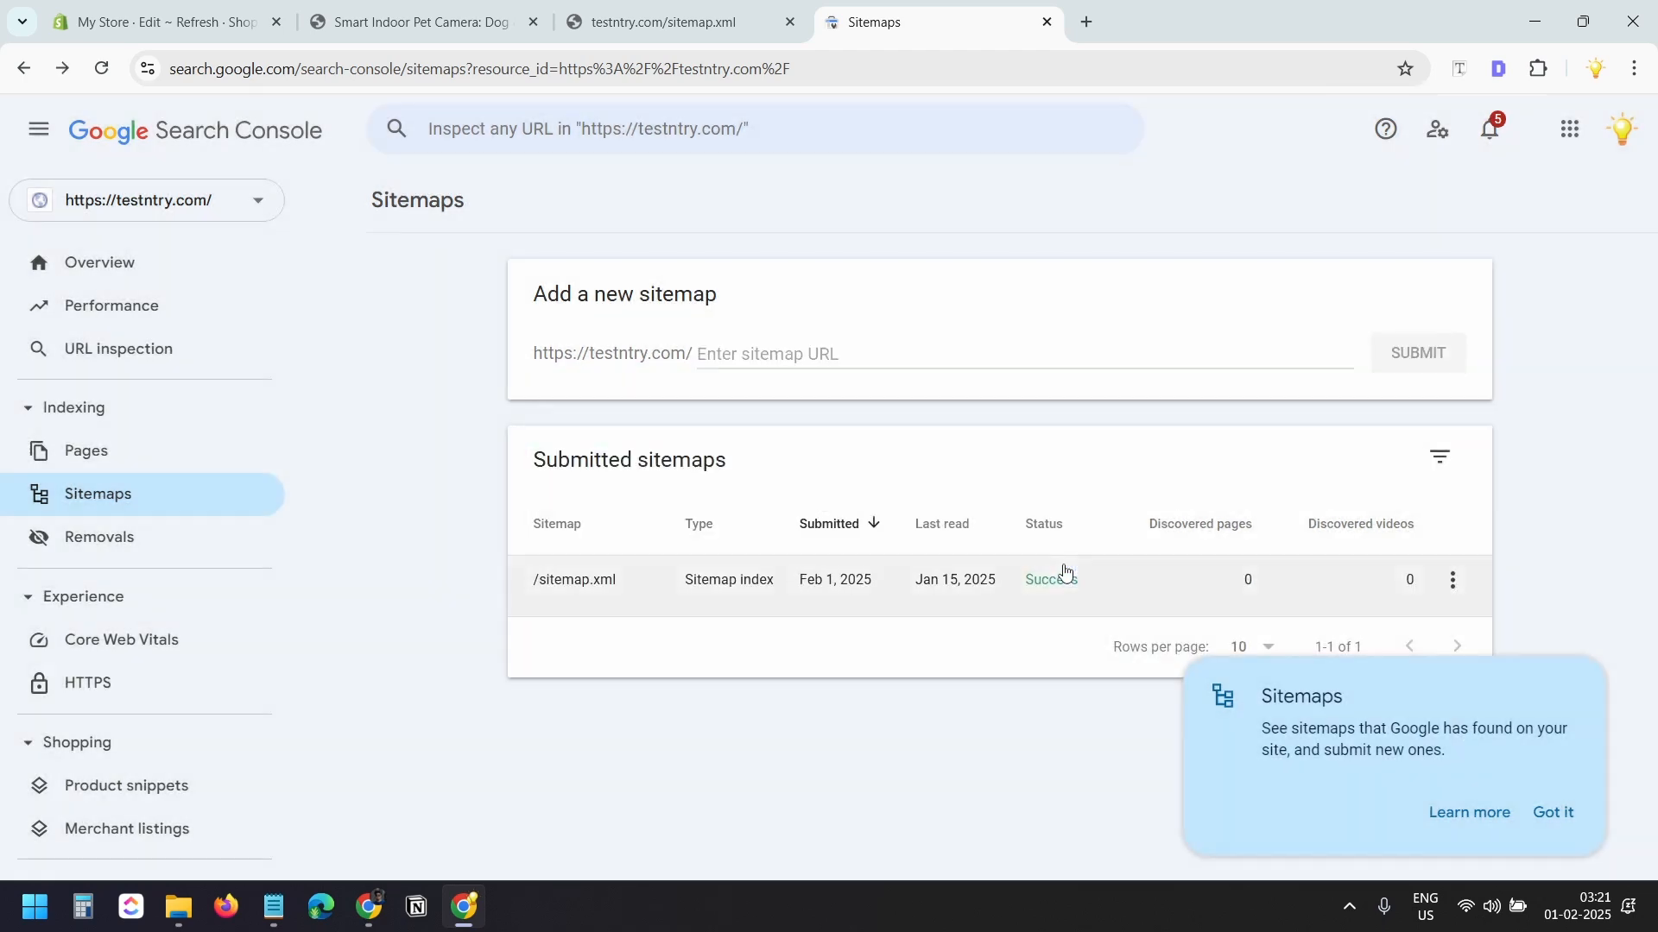
# Step: Compare the child sitemaps in the store's sitemap file with the fetch status of each one under the submitted /sitemap.xml
pyautogui.hotkey('ctrl', 'shift', 'Tab')
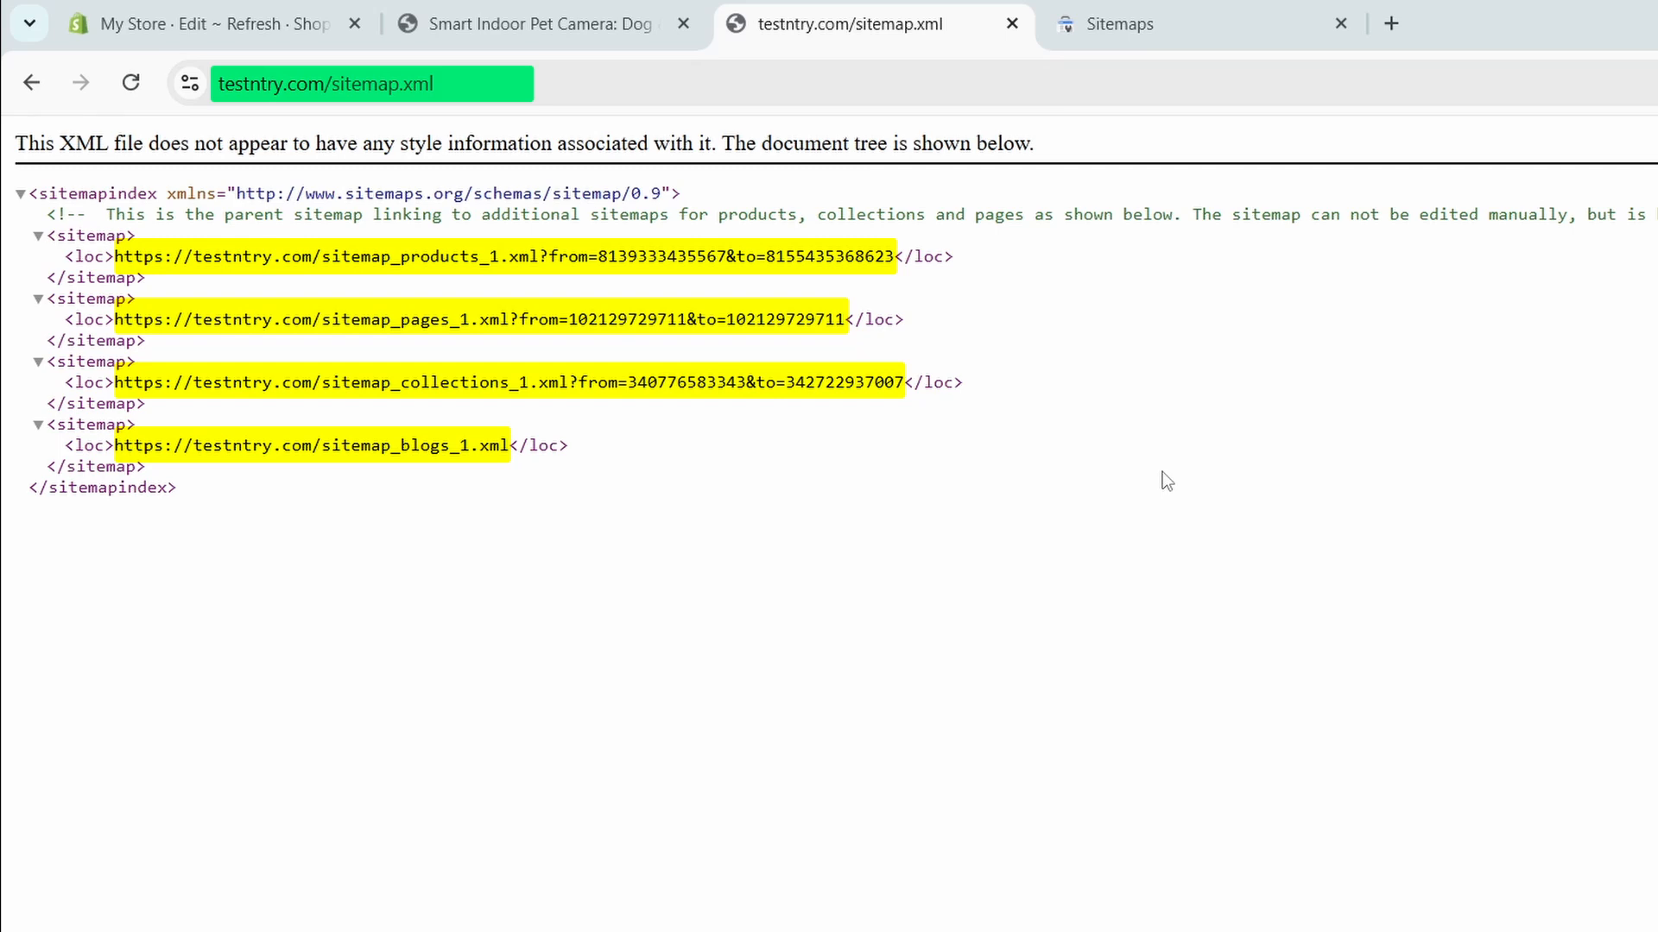
pyautogui.hotkey('ctrl', 'Tab')
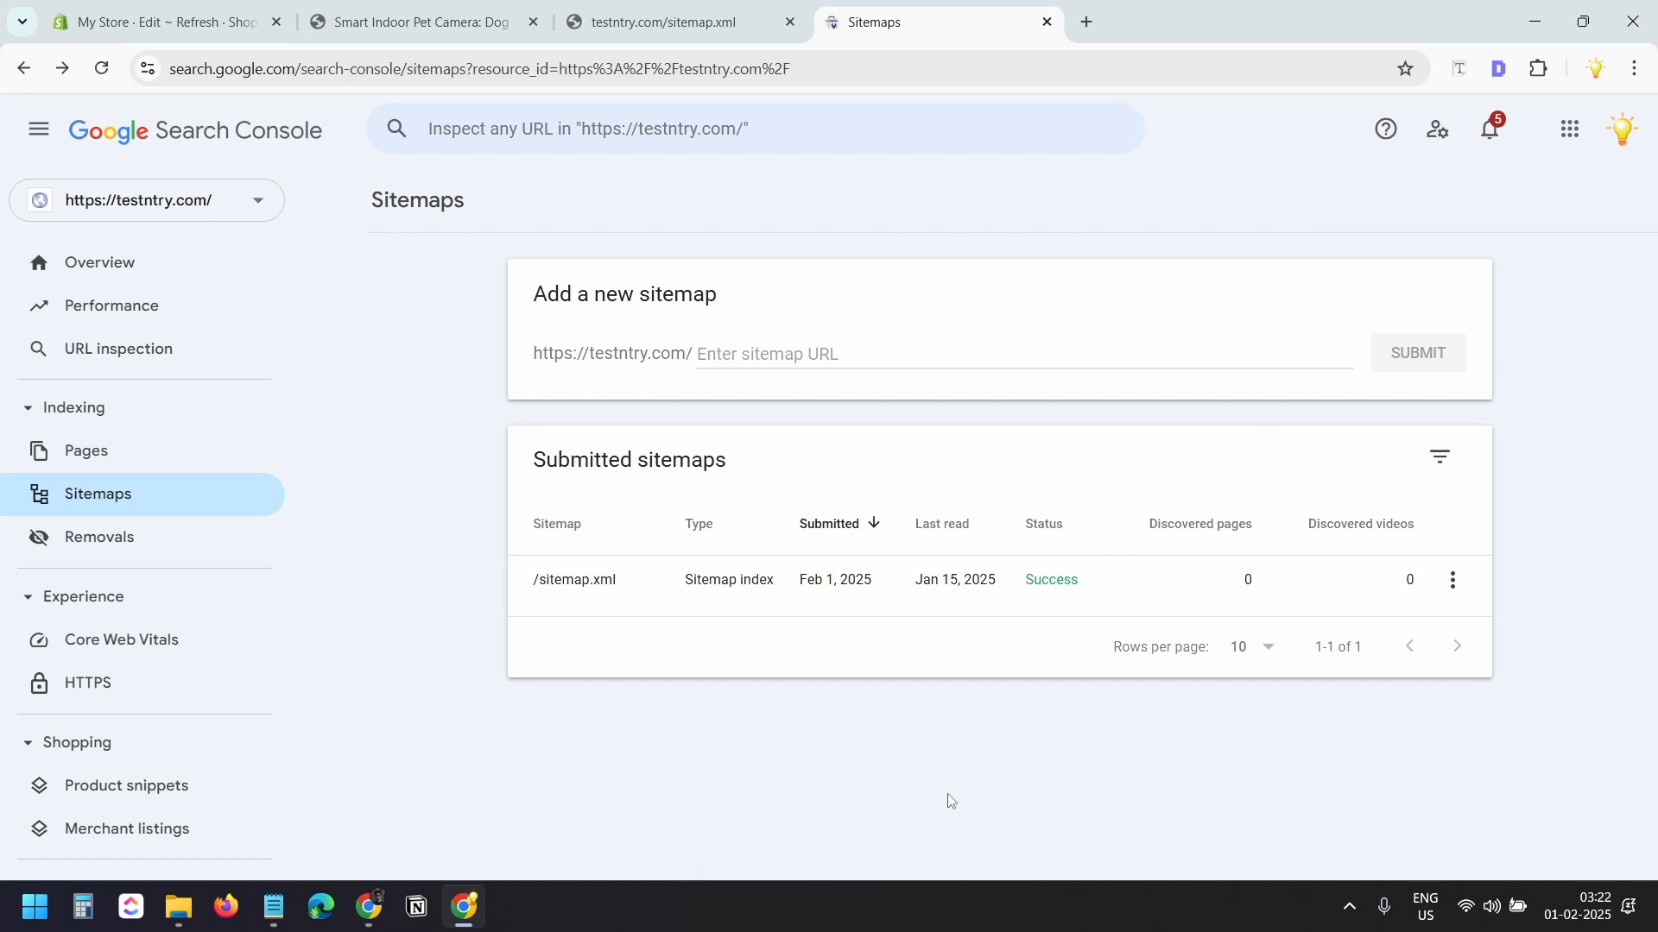
pyautogui.click(617, 586)
pyautogui.scroll(-3, 665, 589)
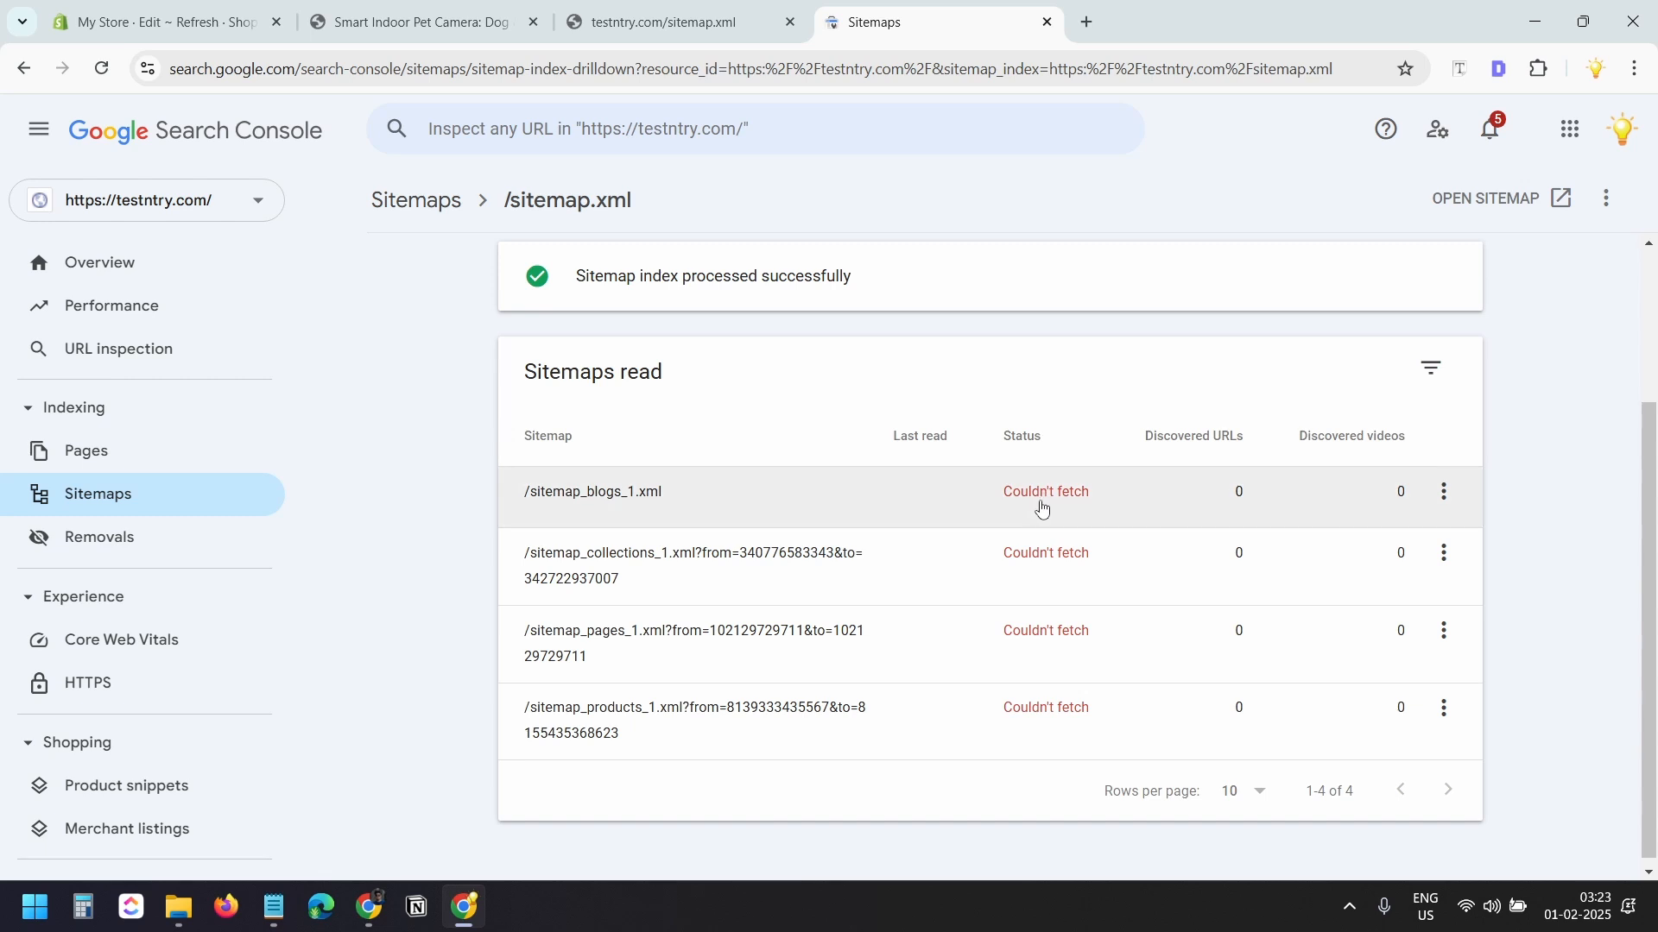
pyautogui.scroll(-1, 1096, 516)
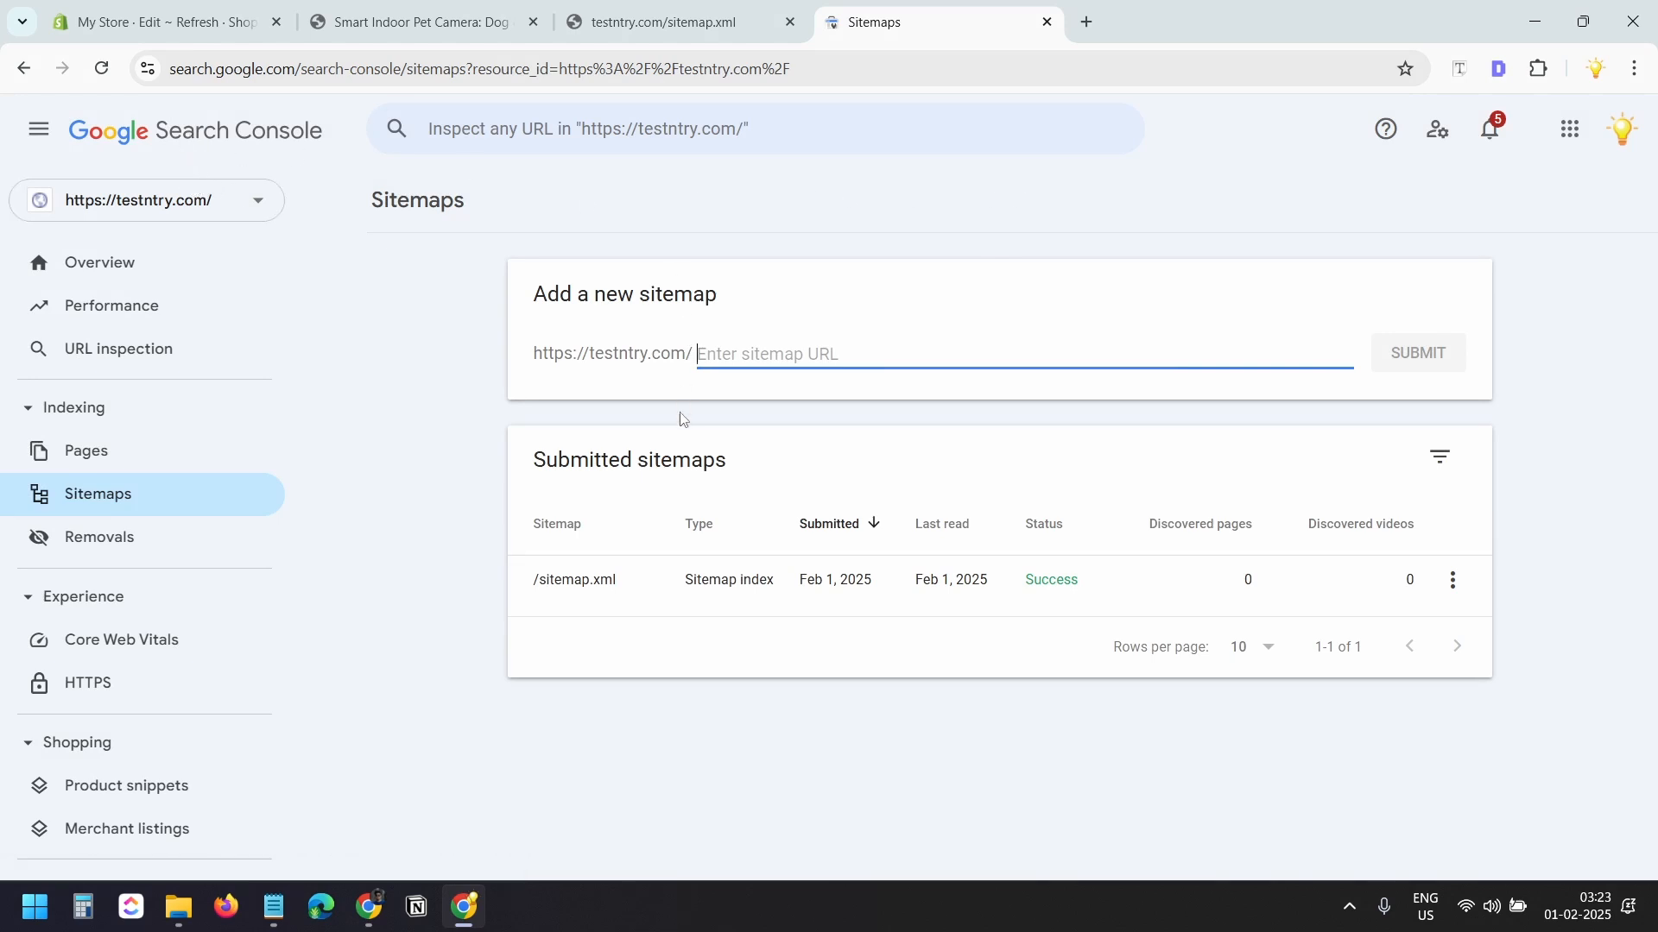
pyautogui.click(146, 497)
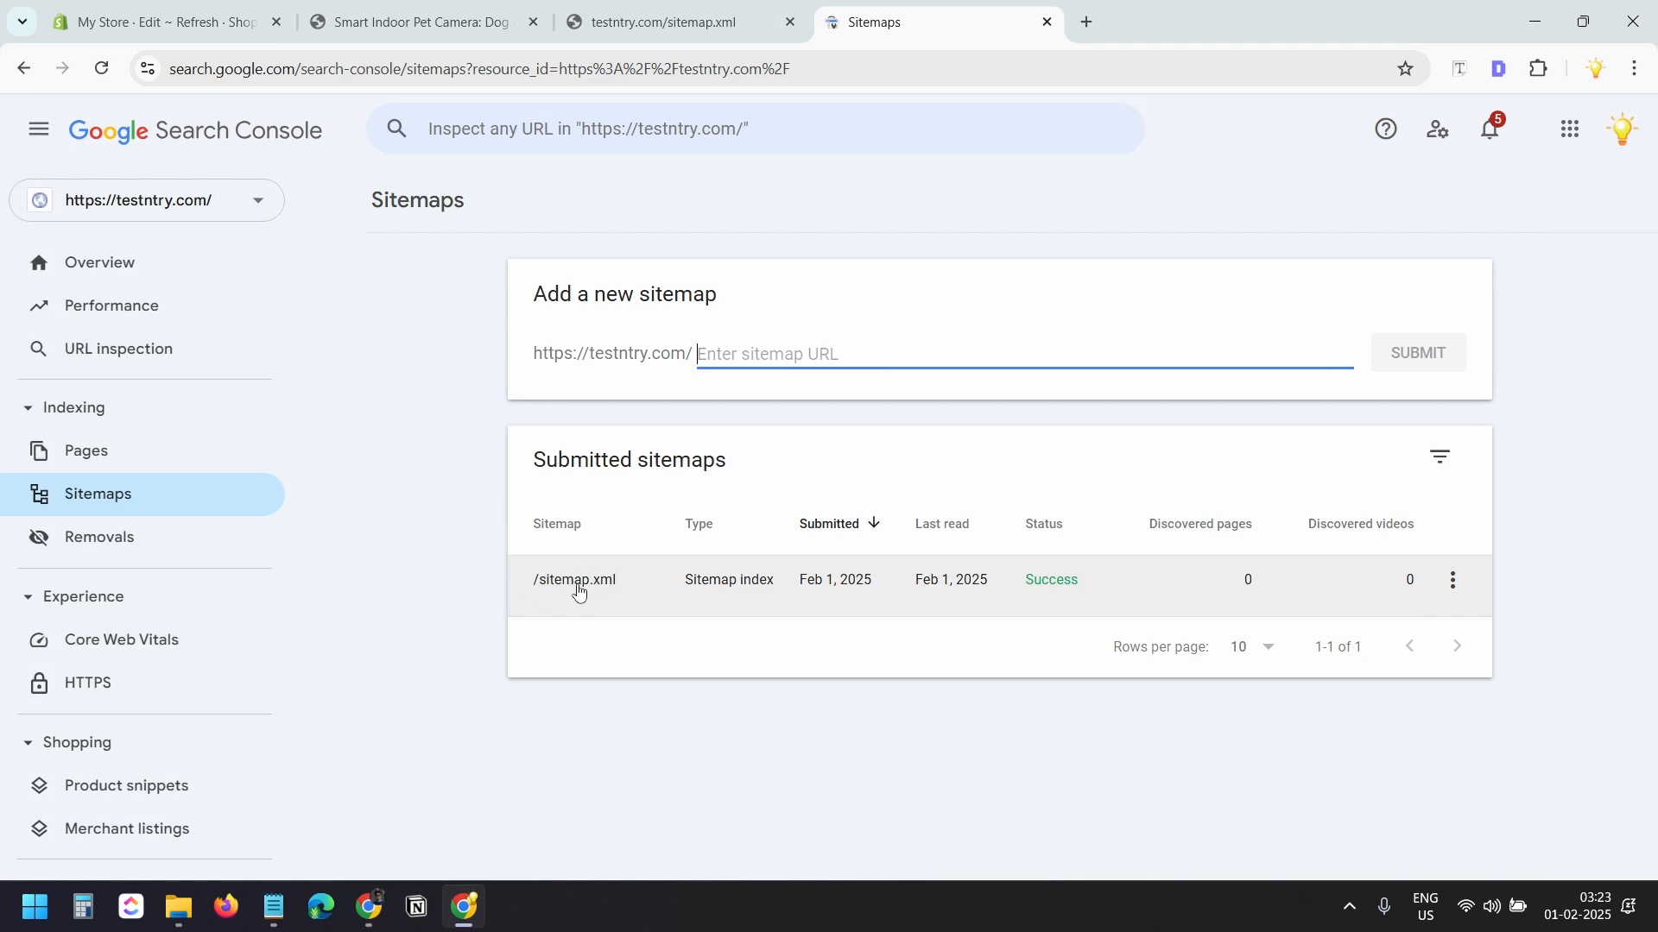
pyautogui.click(579, 592)
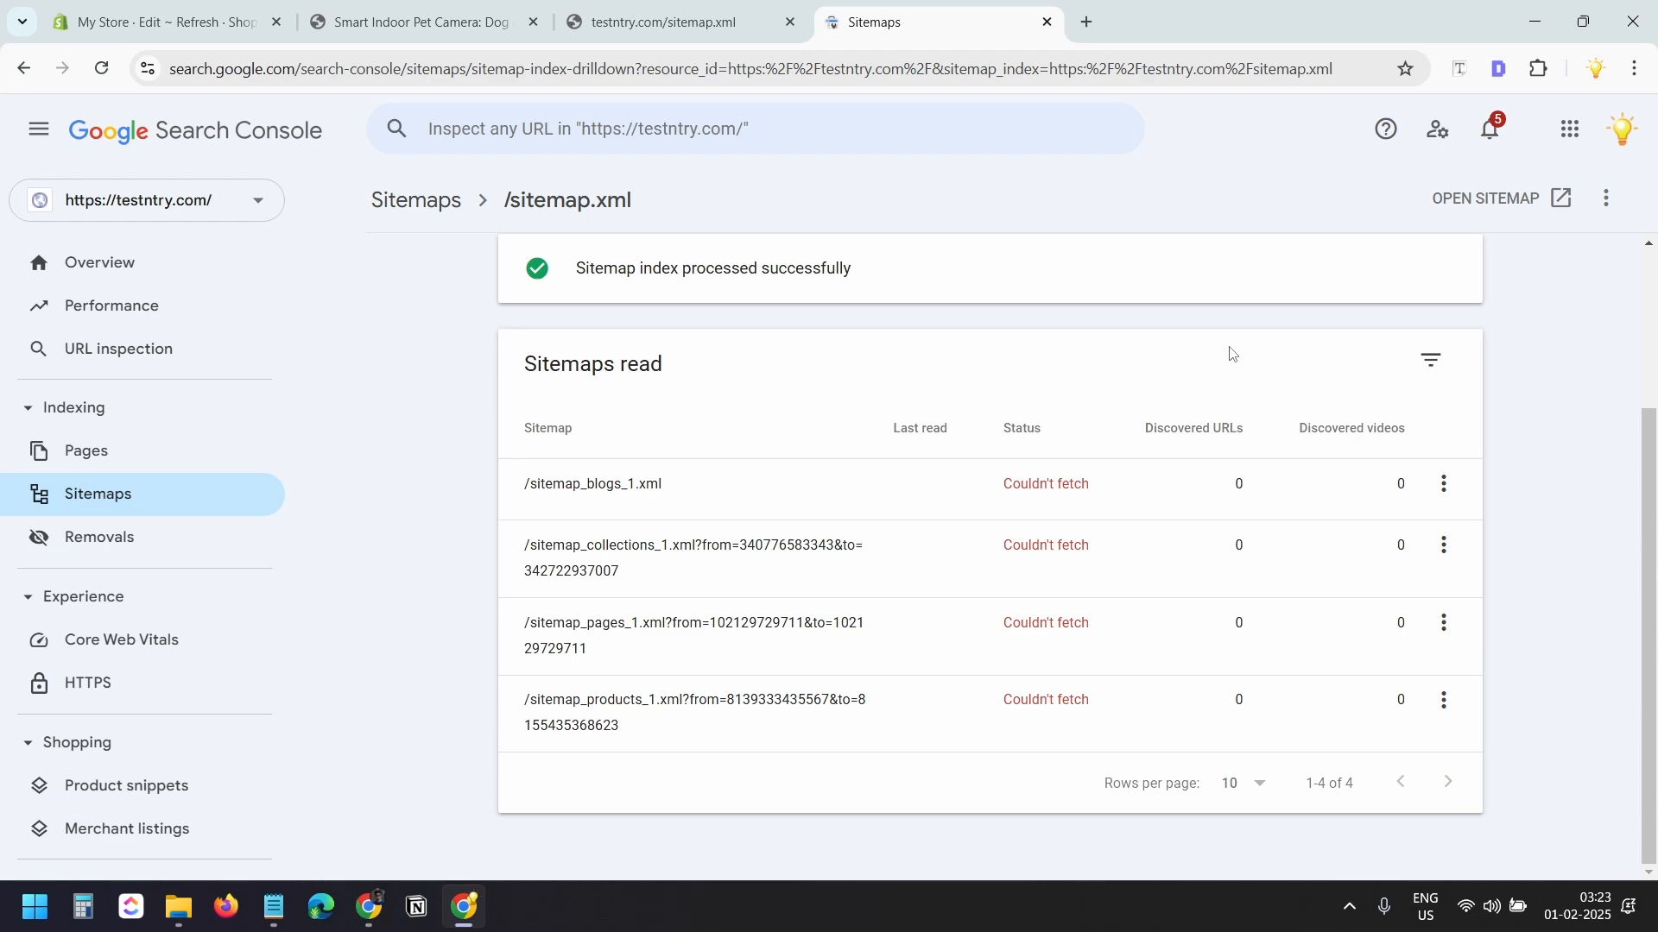
# Step: Examine the performance and page indexing charts in the property's overview, with a brief look at the store's product page
pyautogui.click(147, 268)
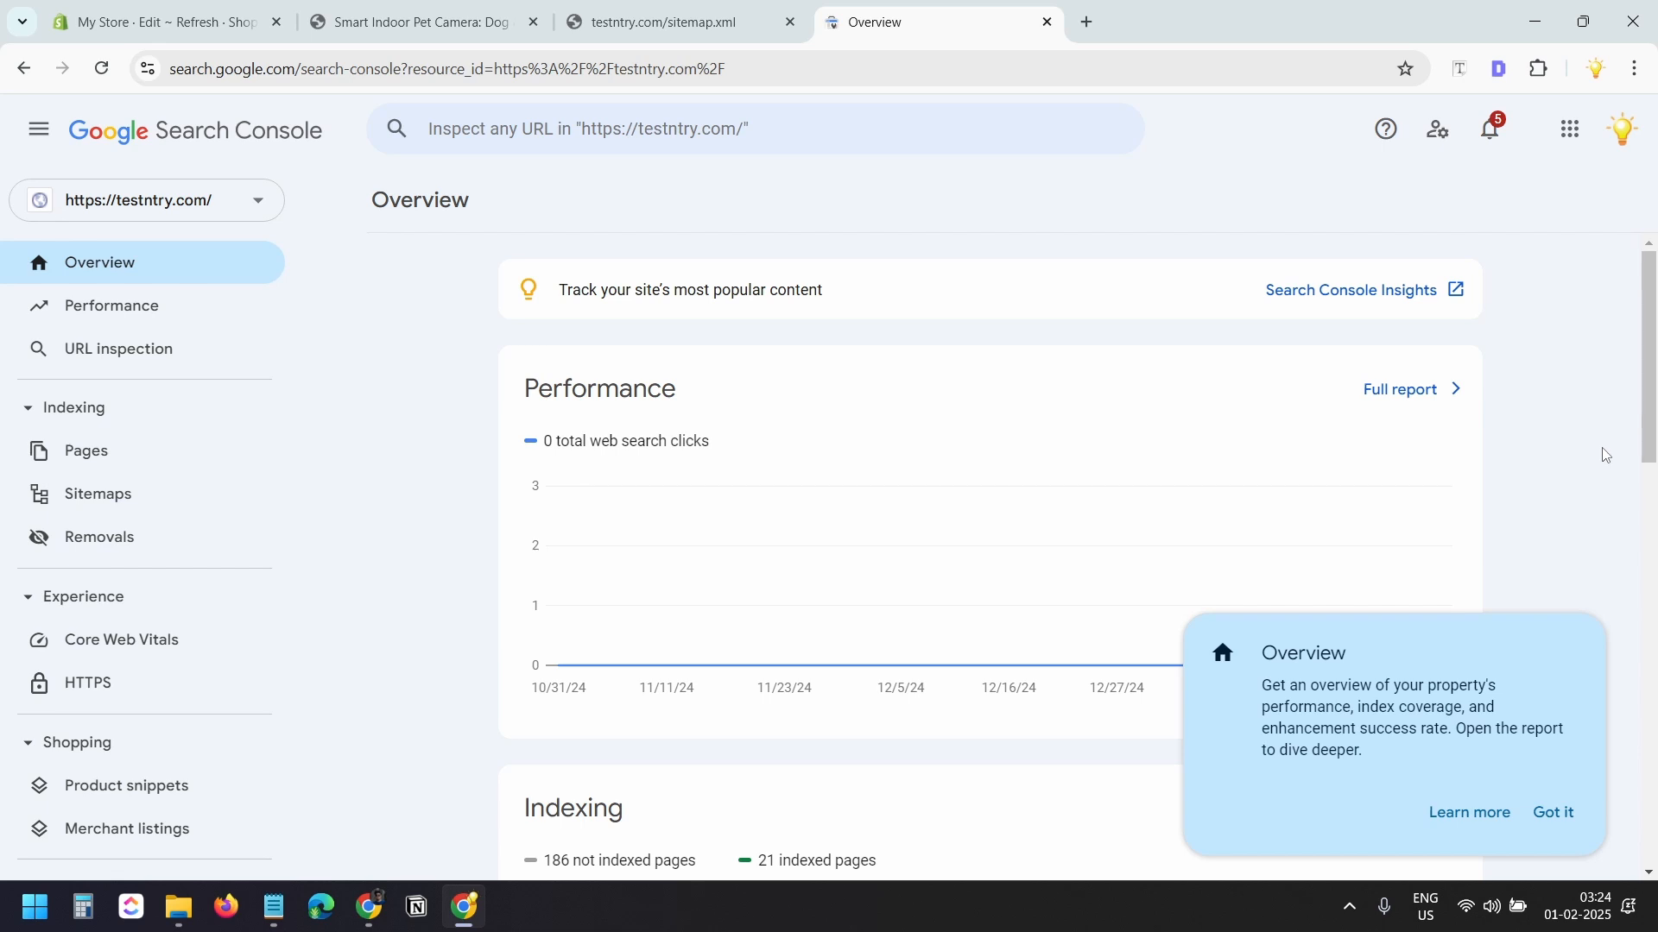
pyautogui.scroll(-6, 1606, 455)
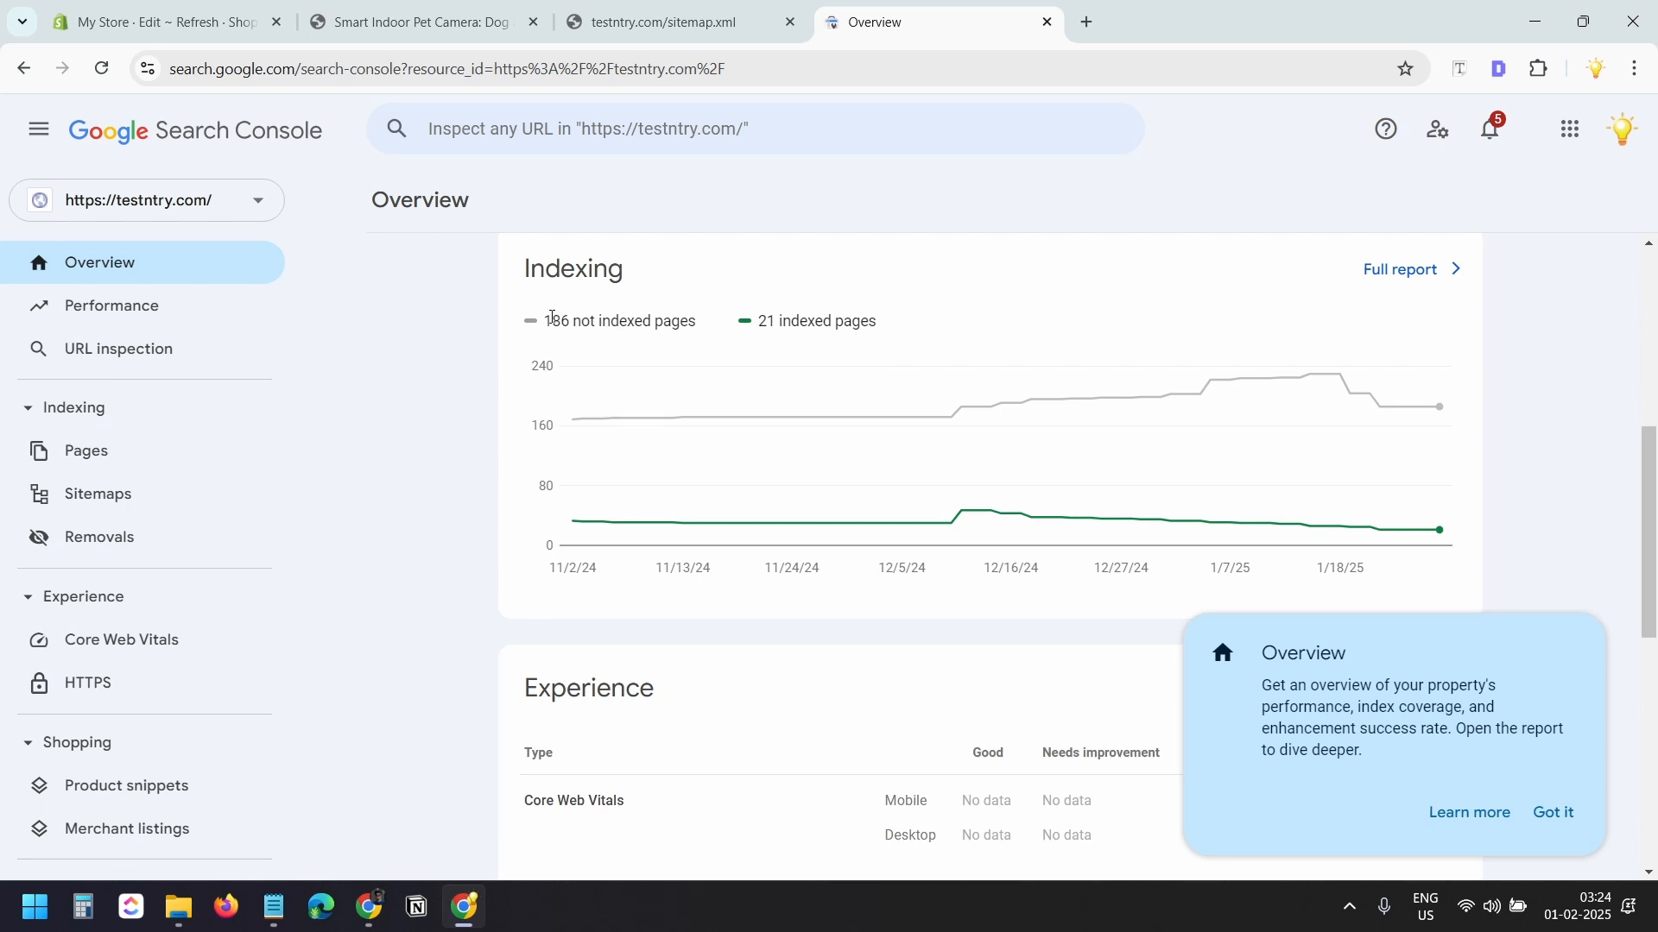
pyautogui.scroll(1, 803, 467)
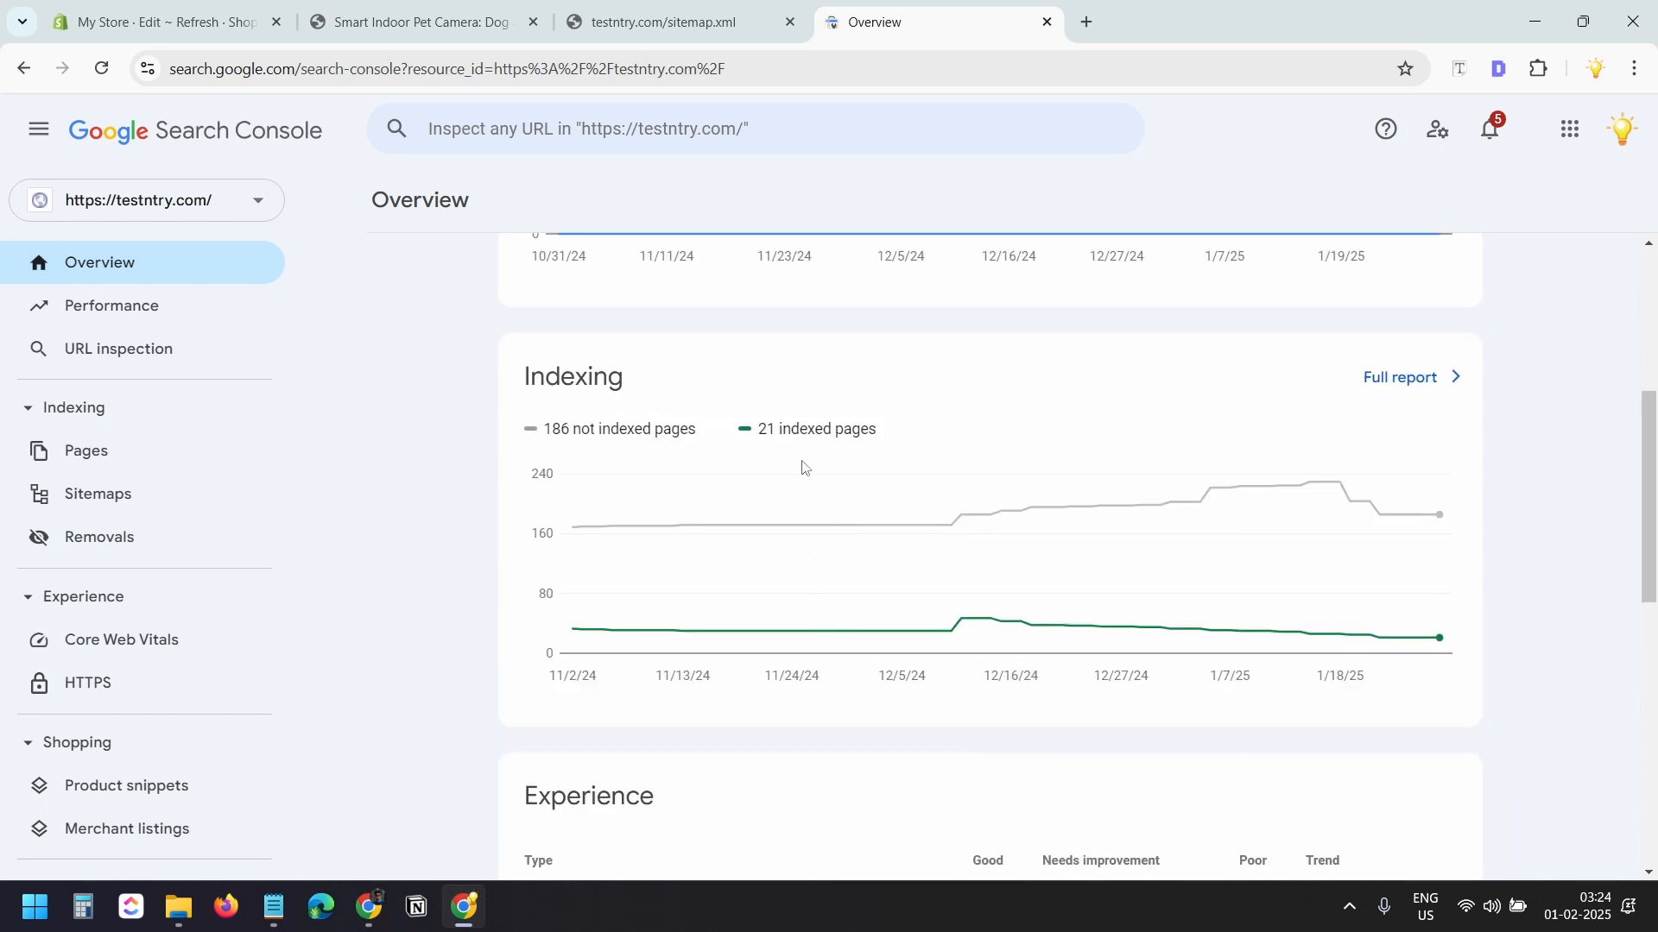
pyautogui.hotkey('ctrl', '2')
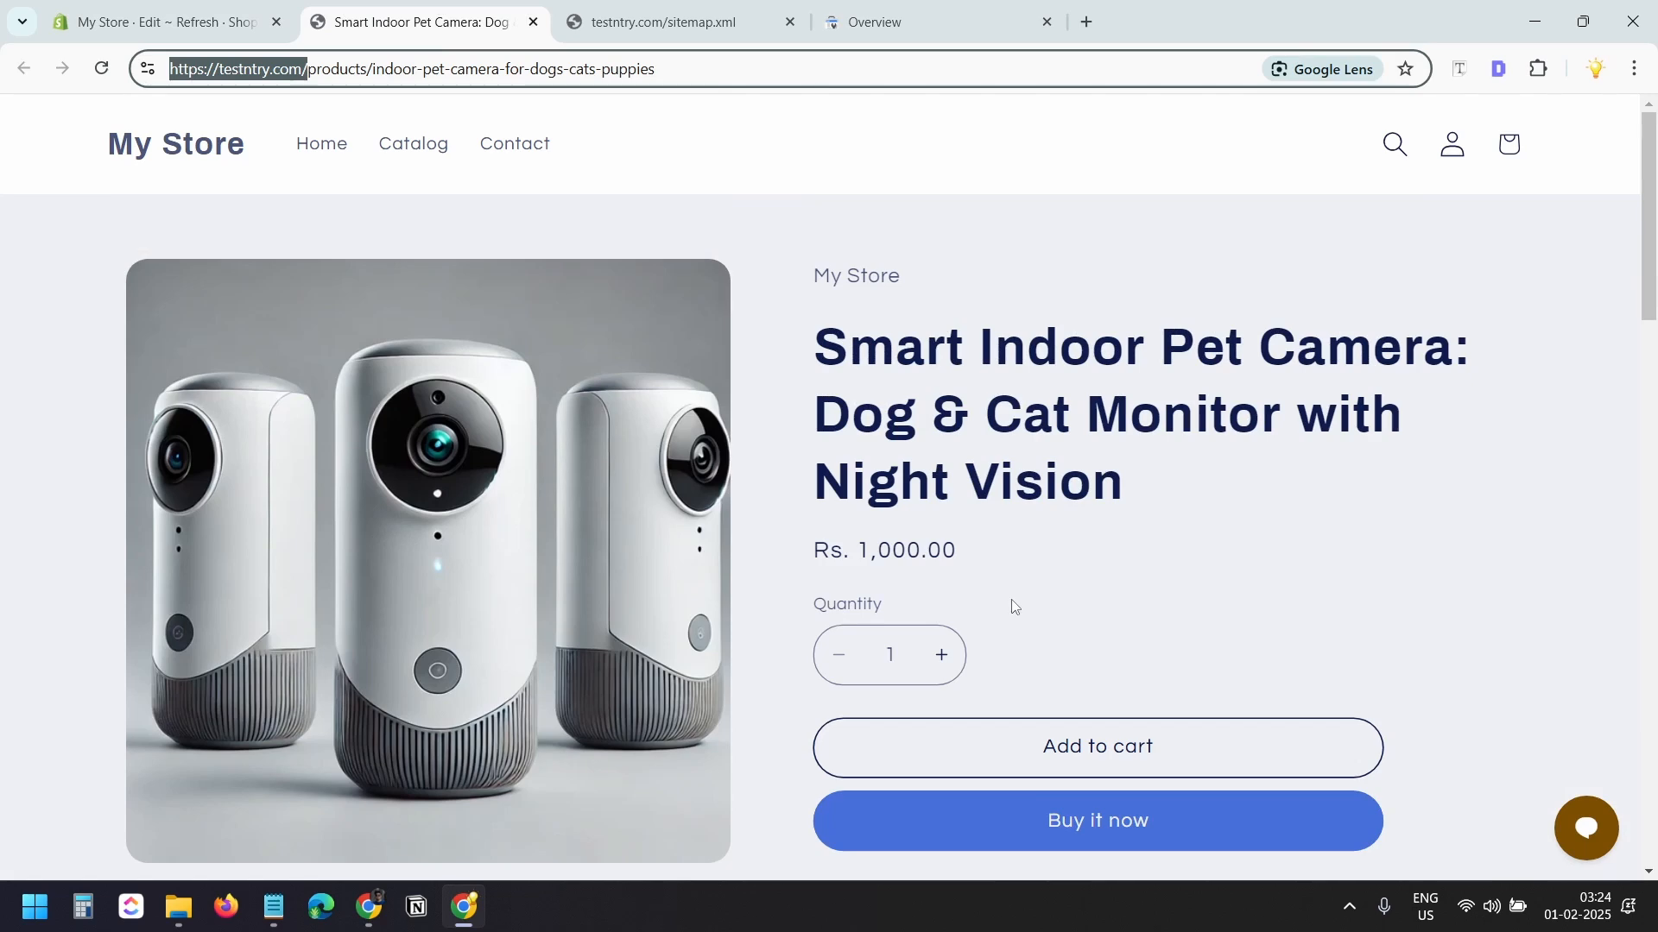
pyautogui.click(898, 17)
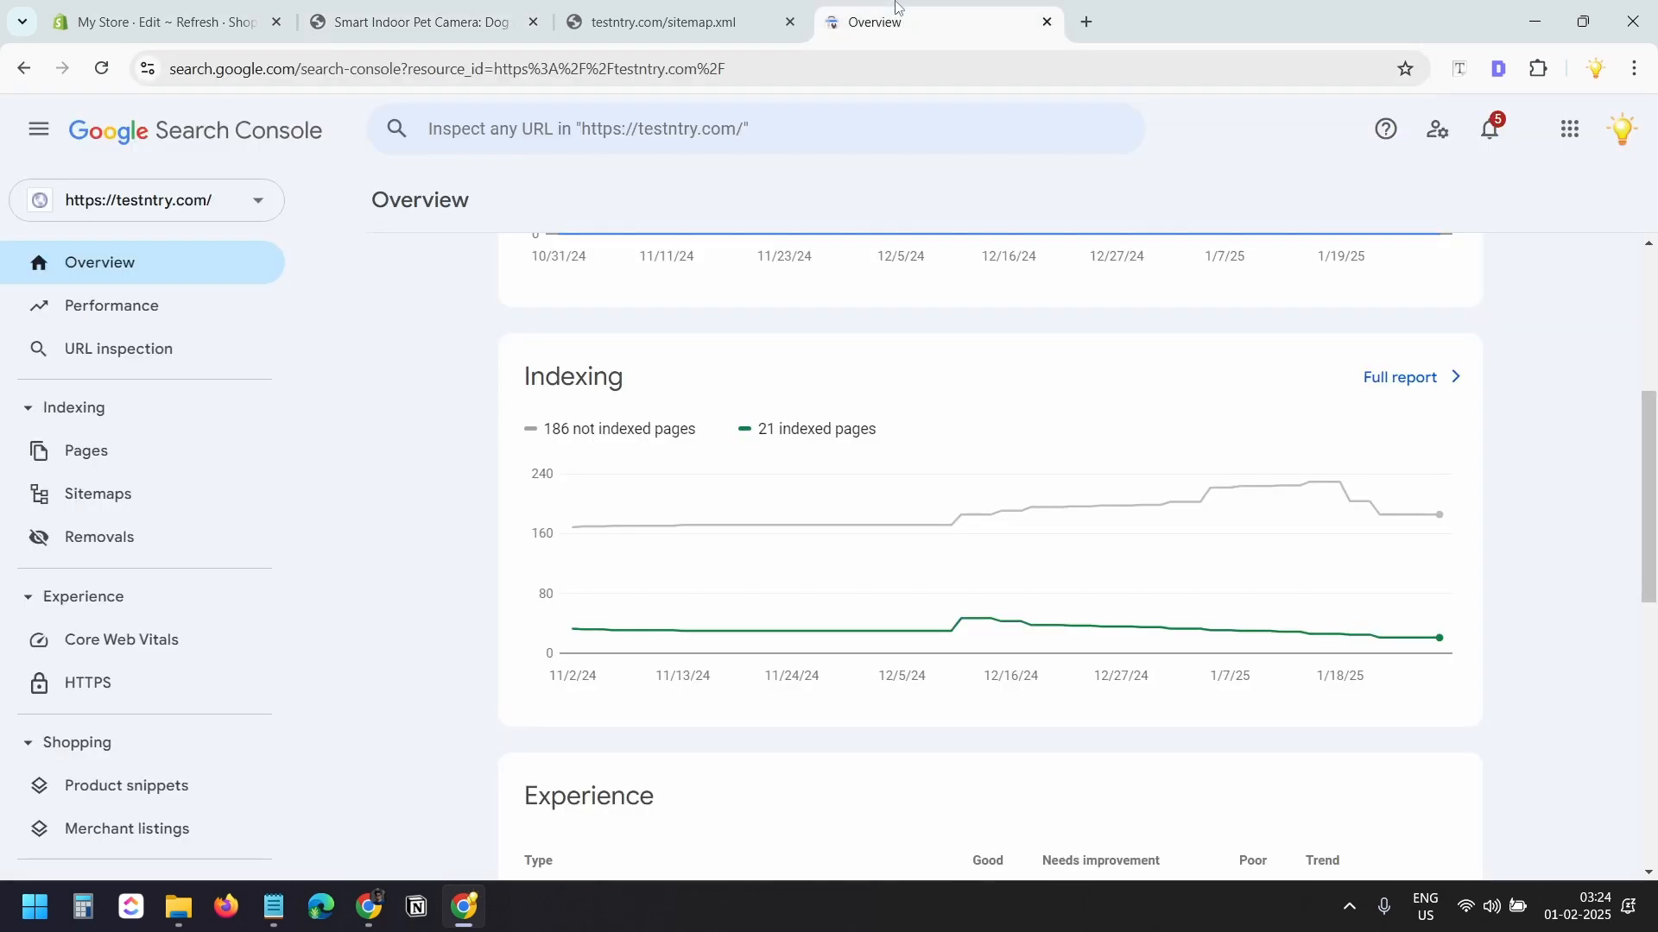
pyautogui.scroll(1, 957, 418)
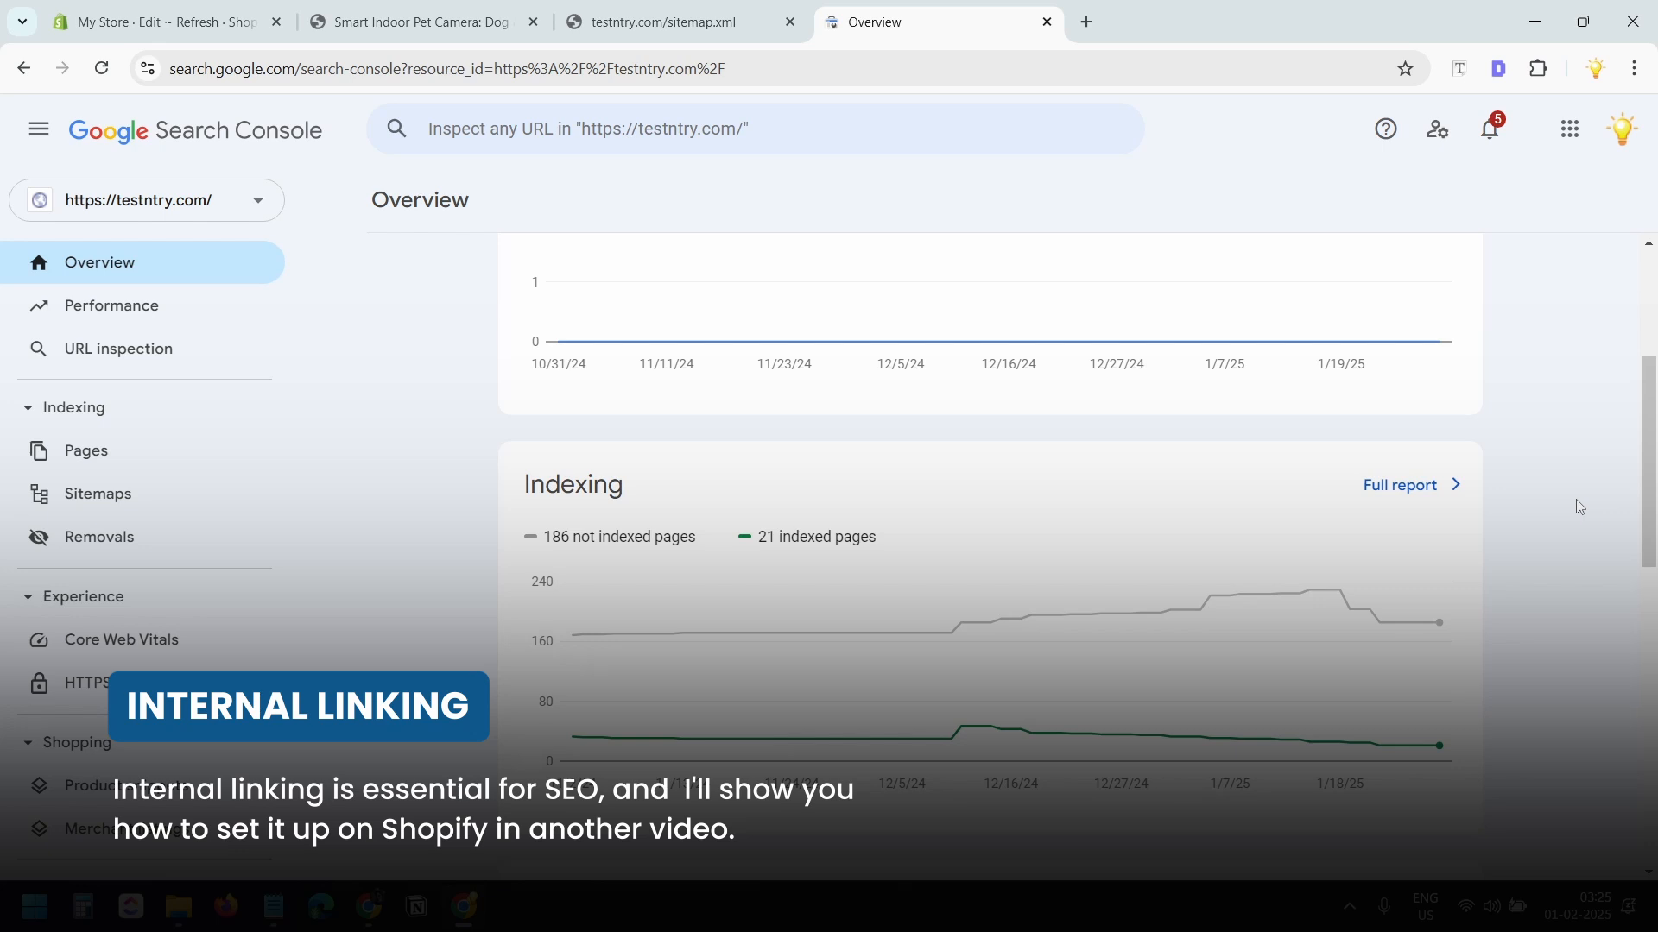
pyautogui.scroll(3, 1580, 507)
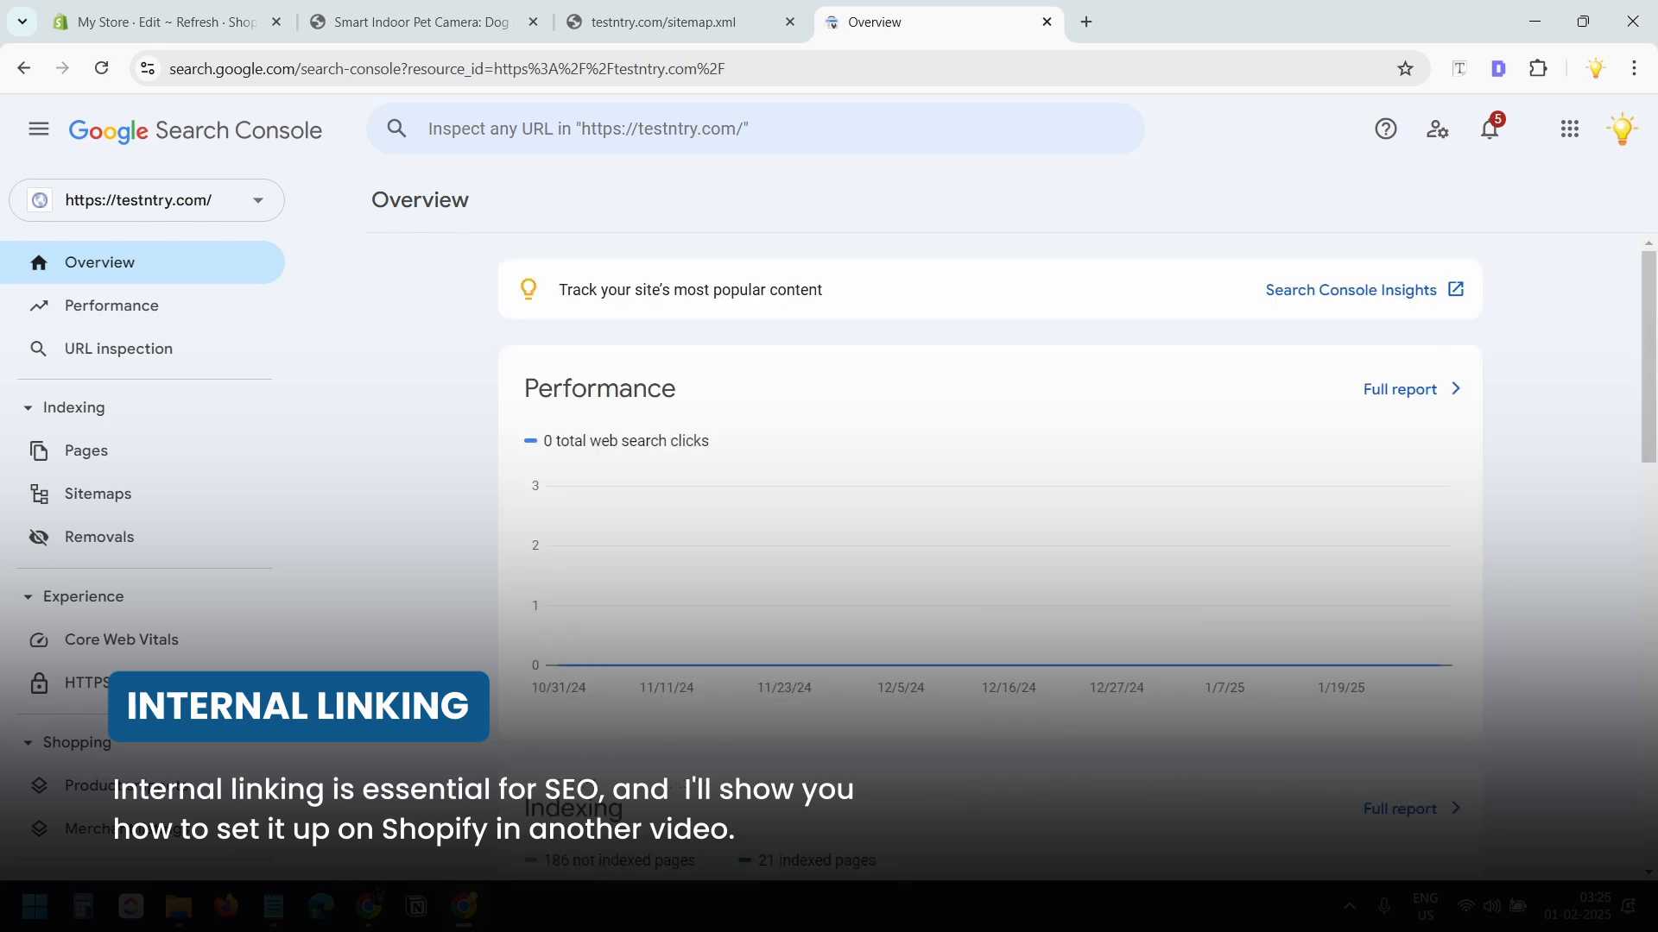